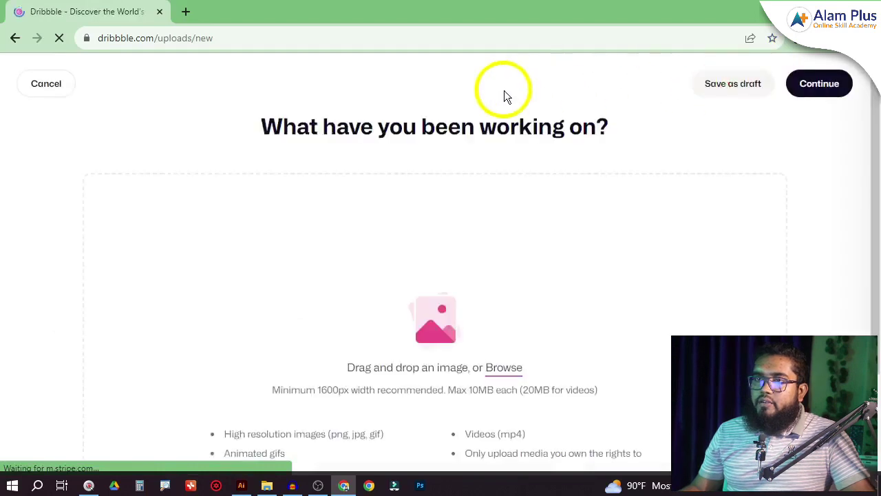
Start browsing for the shot image and open the Desktop folder in the file picker.
{"action": "scroll", "coordinate": [372, 159], "scroll_direction": "down", "scroll_amount": 1}
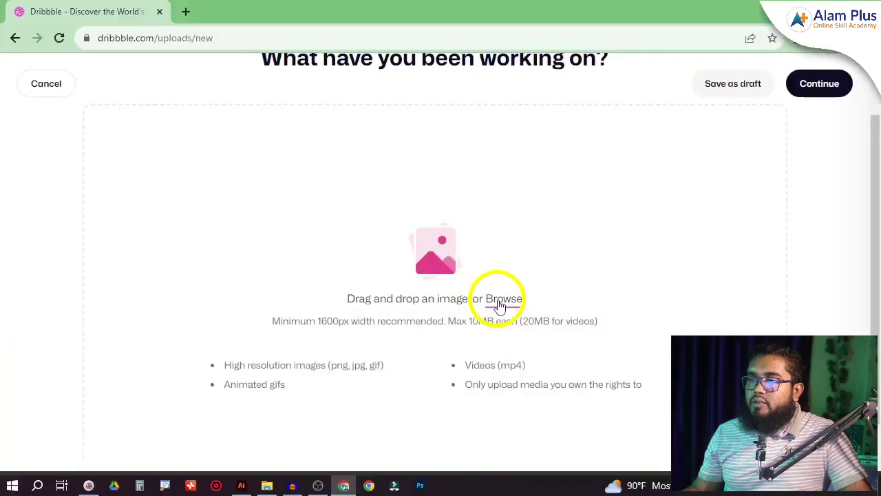
{"action": "left_click", "coordinate": [500, 303]}
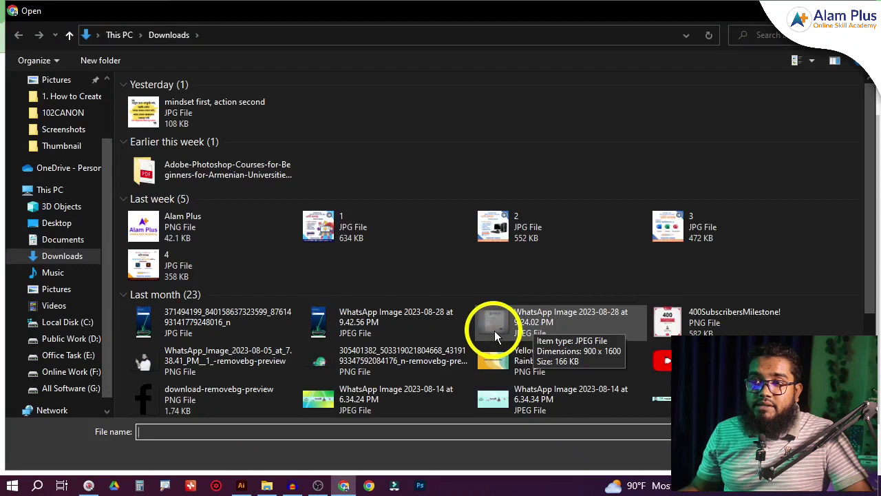
{"action": "left_click", "coordinate": [455, 138]}
{"action": "left_click", "coordinate": [458, 116]}
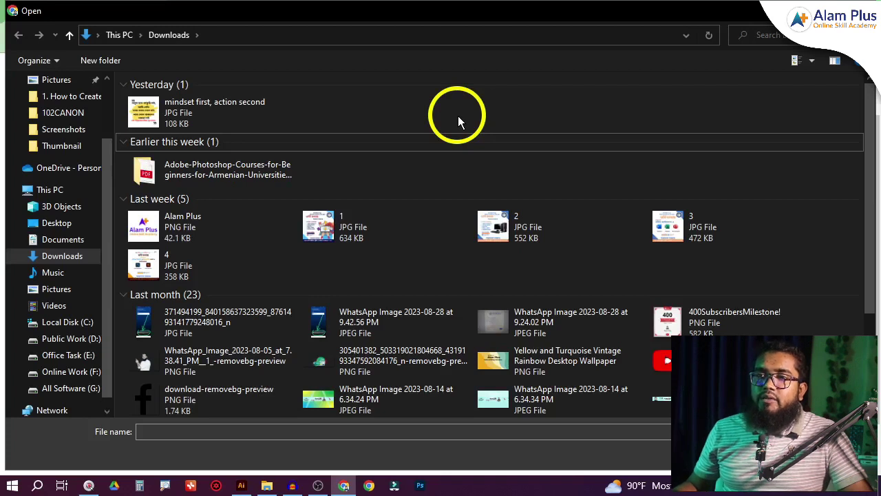
{"action": "scroll", "coordinate": [61, 150], "scroll_direction": "up", "scroll_amount": 2}
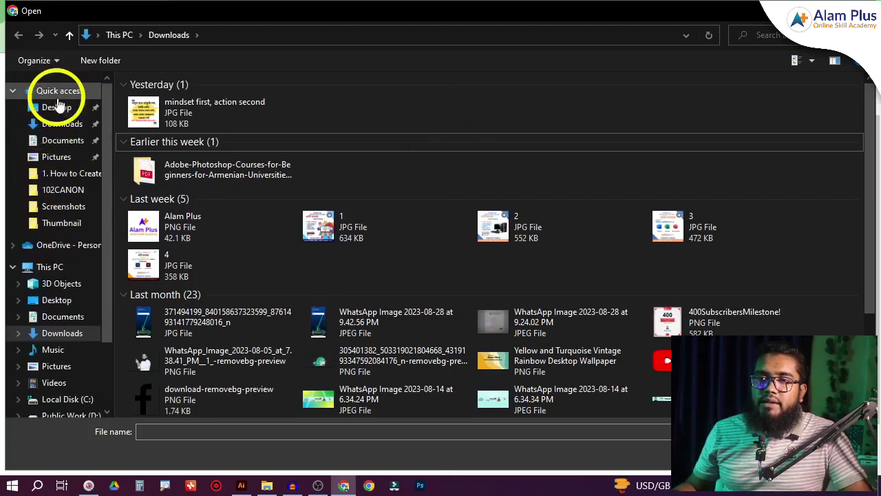
{"action": "left_click", "coordinate": [58, 111]}
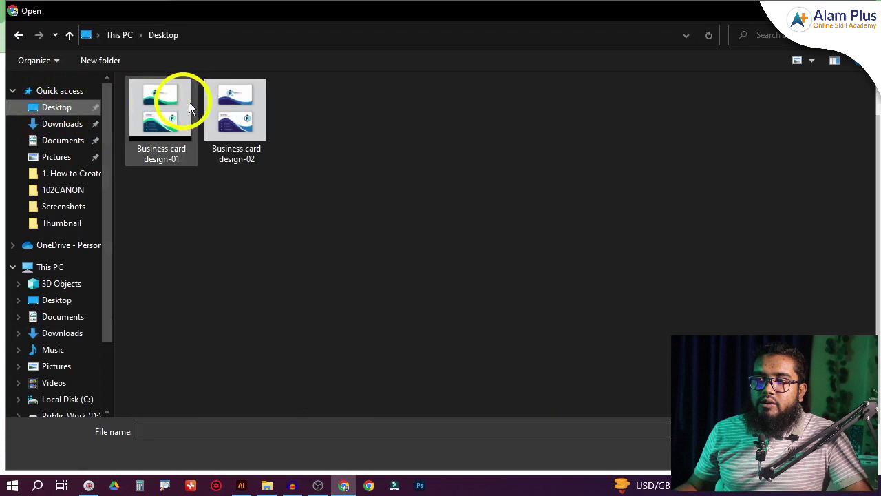
Upload the image file "Business card design-02" as the shot media.
{"action": "left_click", "coordinate": [156, 112]}
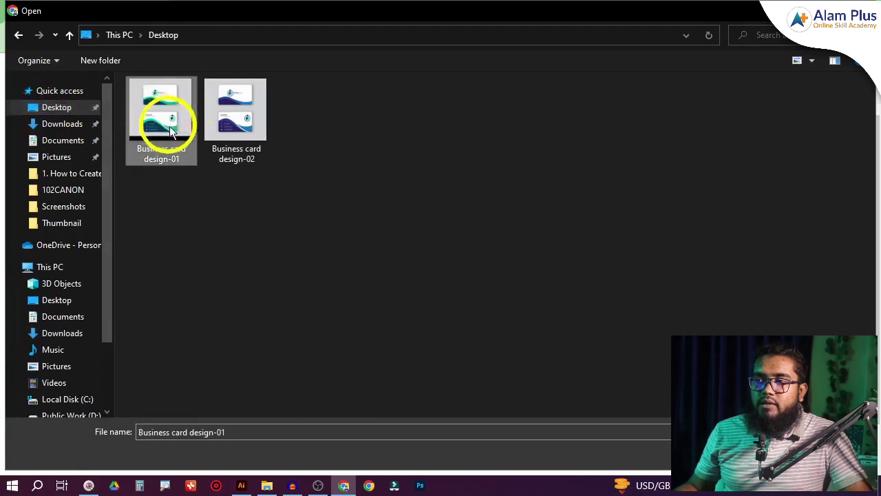
{"action": "left_click", "coordinate": [250, 117]}
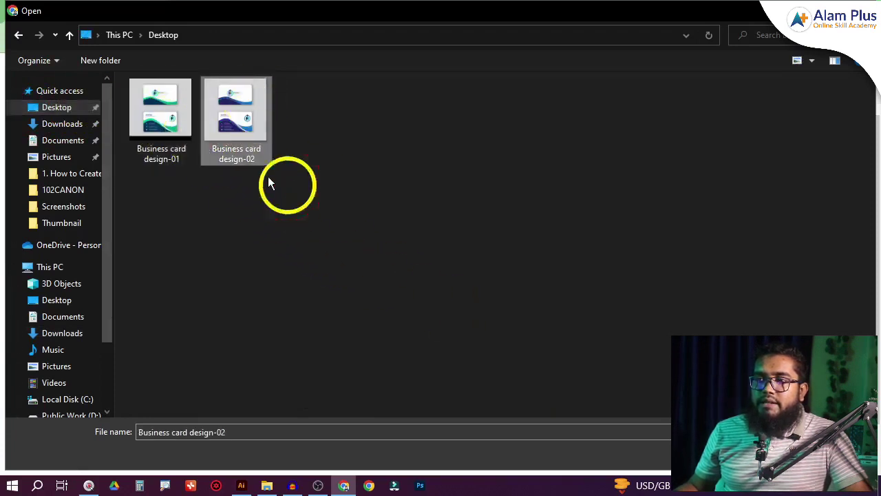
{"action": "right_click", "coordinate": [251, 152]}
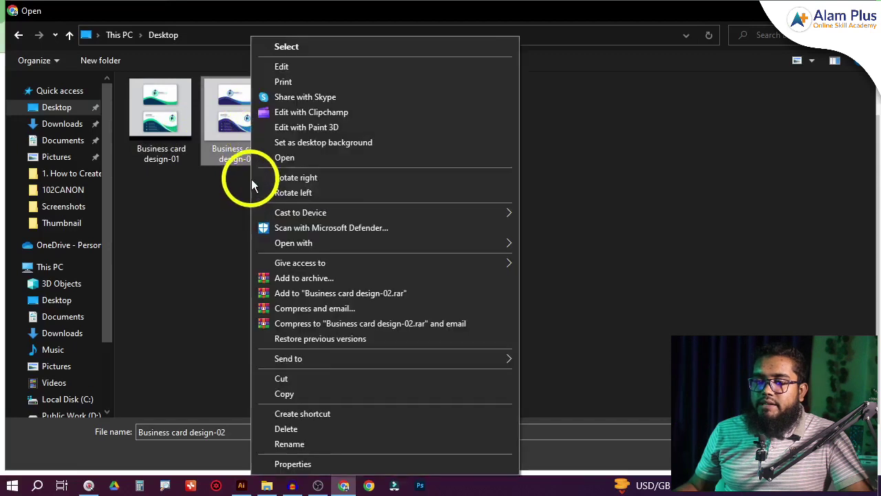
{"action": "left_click", "coordinate": [231, 104]}
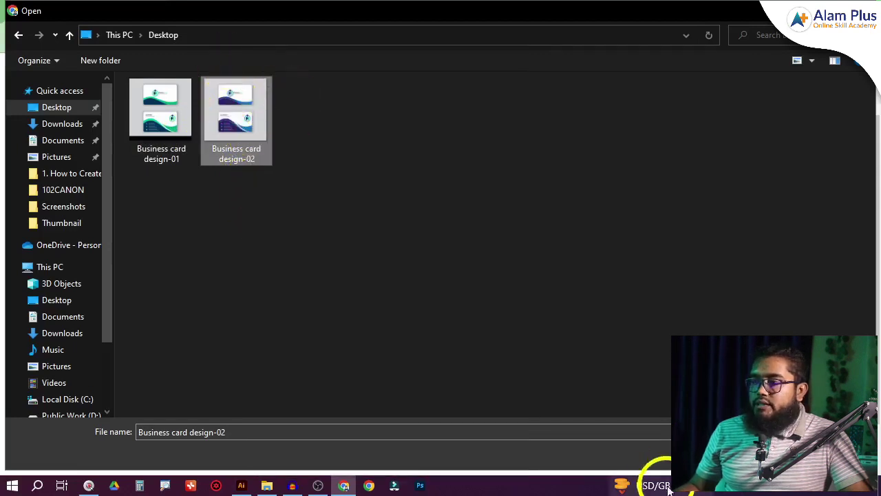
{"action": "key", "text": "Return"}
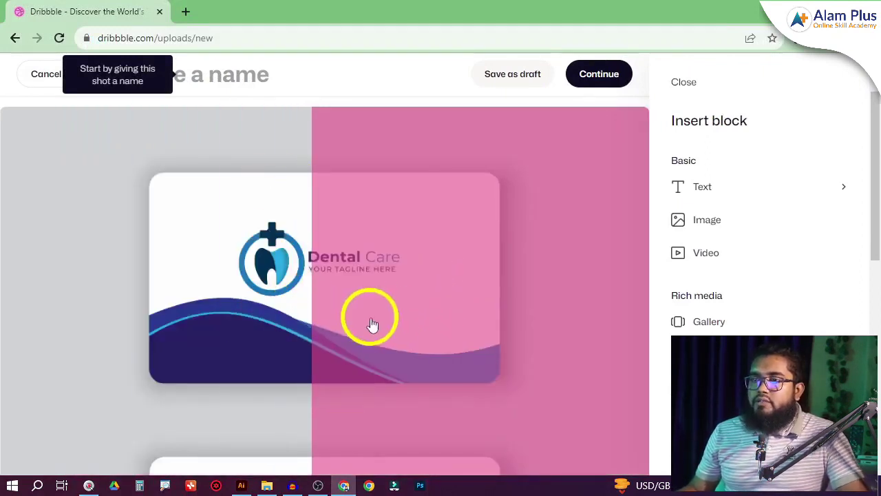
Name the uploaded shot "Dental Busines Card Design" with the page zoomed out to 75%.
{"action": "scroll", "coordinate": [285, 308], "scroll_direction": "down", "scroll_amount": 2, "text": "ctrl"}
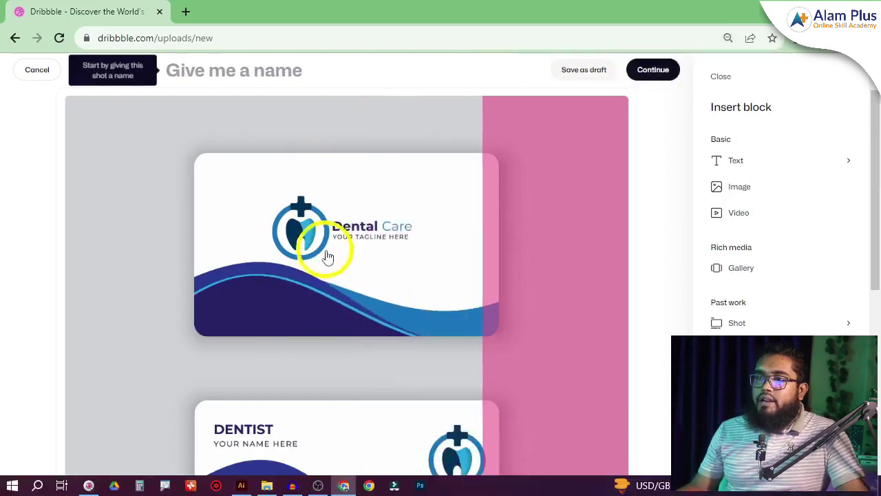
{"action": "scroll", "coordinate": [354, 285], "scroll_direction": "down", "scroll_amount": 2}
{"action": "scroll", "coordinate": [360, 287], "scroll_direction": "down", "scroll_amount": 1, "text": "ctrl"}
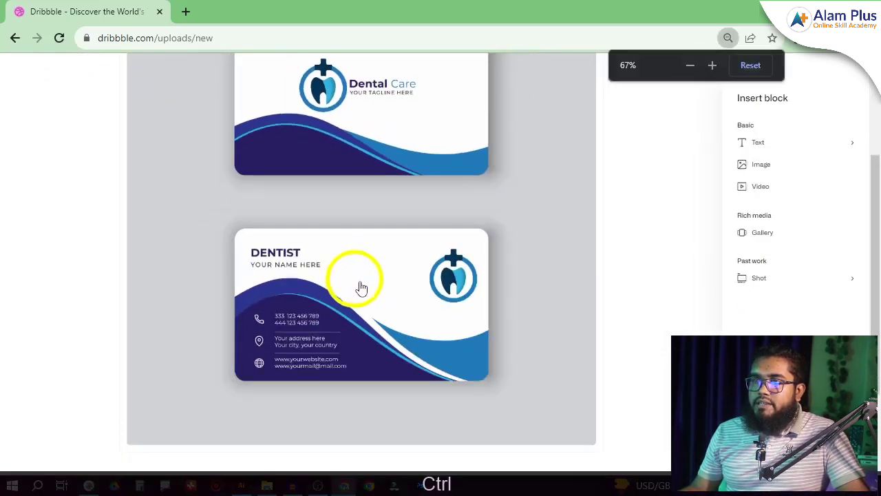
{"action": "scroll", "coordinate": [390, 295], "scroll_direction": "up", "scroll_amount": 2}
{"action": "scroll", "coordinate": [324, 265], "scroll_direction": "down", "scroll_amount": 2, "text": "ctrl"}
{"action": "scroll", "coordinate": [436, 128], "scroll_direction": "up", "scroll_amount": 3, "text": "ctrl"}
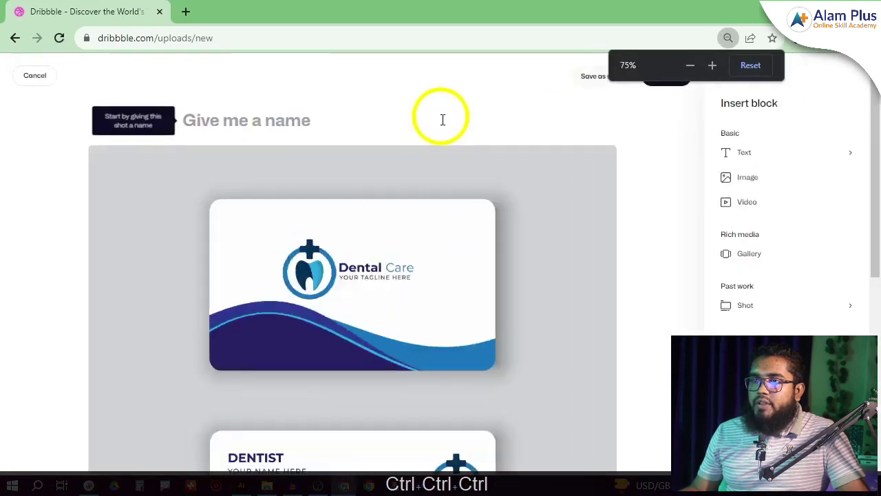
{"action": "left_click", "coordinate": [280, 121]}
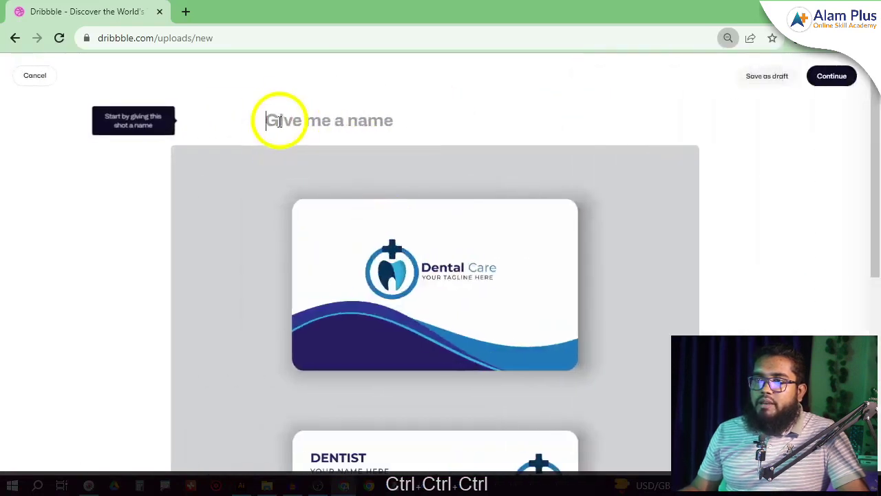
{"action": "left_click", "coordinate": [315, 122]}
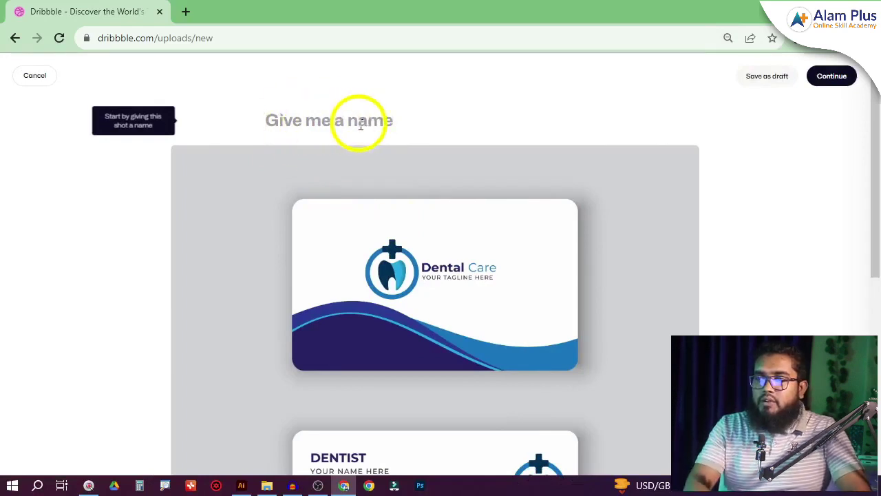
{"action": "type", "text": "Denta"}
{"action": "key", "text": "BackSpace"}
{"action": "type", "text": "l Busines"}
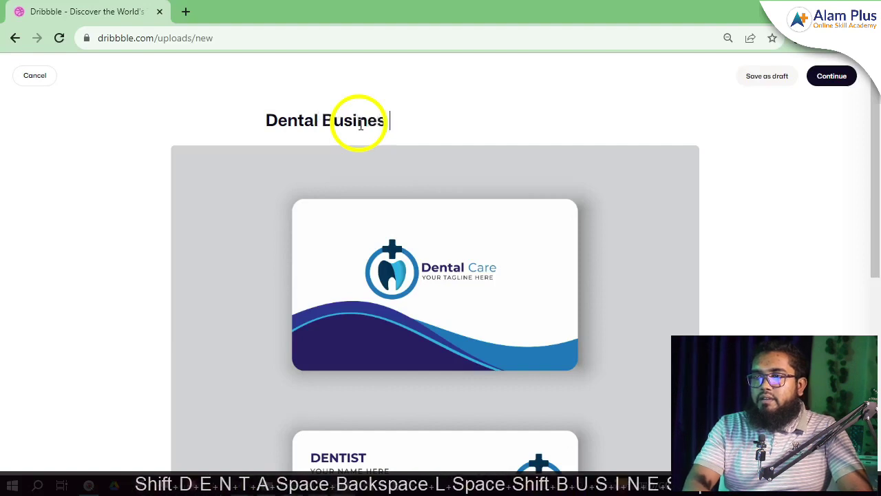
{"action": "type", "text": " ca"}
{"action": "key", "text": "BackSpace"}
{"action": "key", "text": "BackSpace"}
{"action": "type", "text": "CArd"}
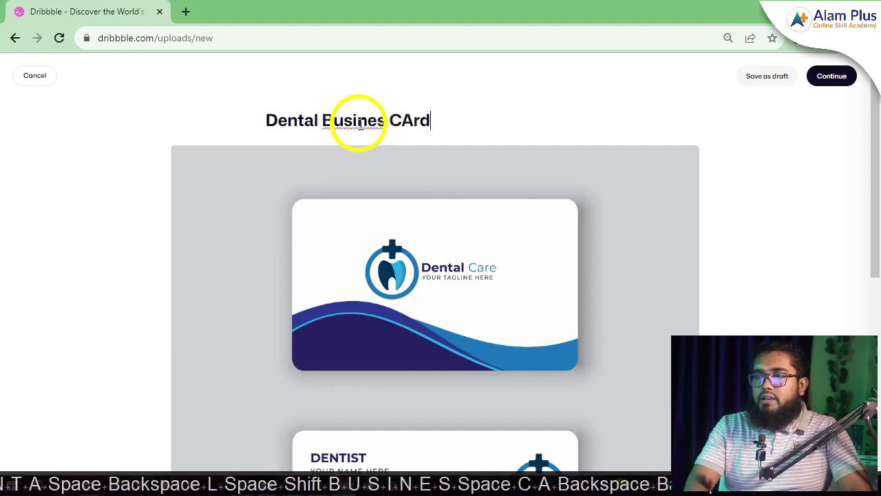
{"action": "key", "text": "BackSpace"}
{"action": "key", "text": "BackSpace"}
{"action": "key", "text": "BackSpace"}
{"action": "key", "text": "BackSpace"}
{"action": "type", "text": "are"}
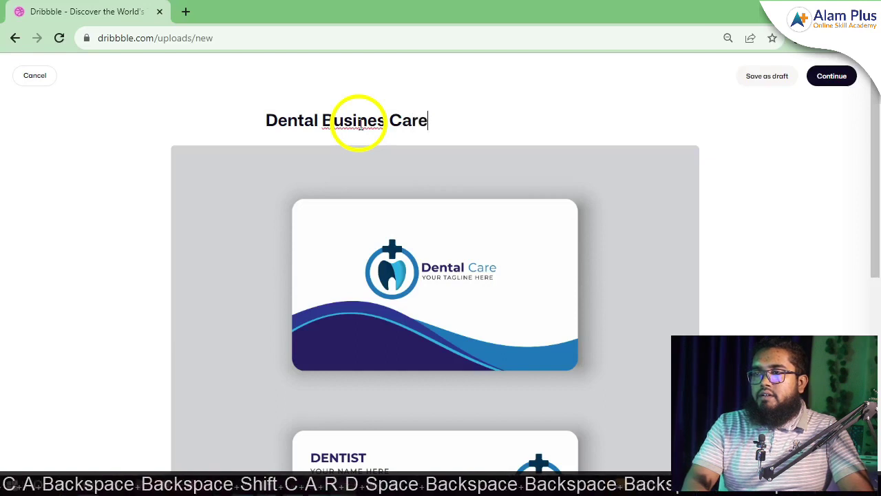
{"action": "key", "text": "BackSpace"}
{"action": "type", "text": "d Design"}
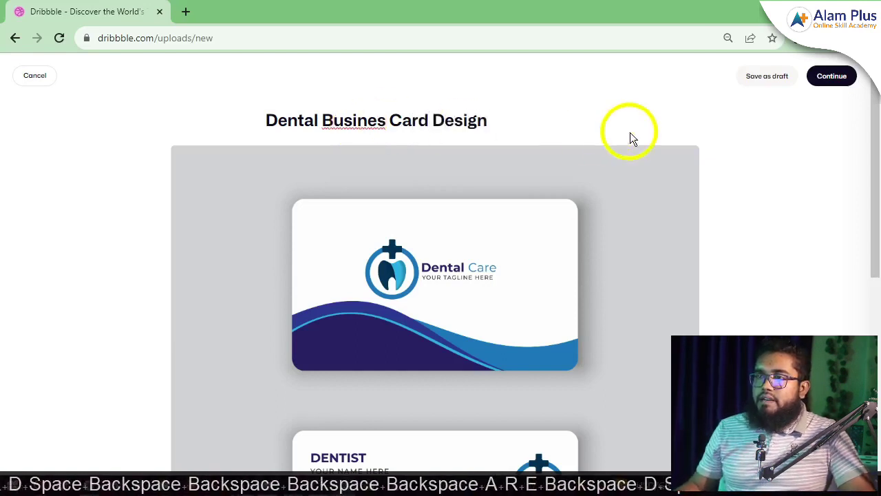
Correct the misspelled word in the shot title to "Business" using the spelling suggestion.
{"action": "right_click", "coordinate": [356, 121]}
{"action": "left_click", "coordinate": [381, 132]}
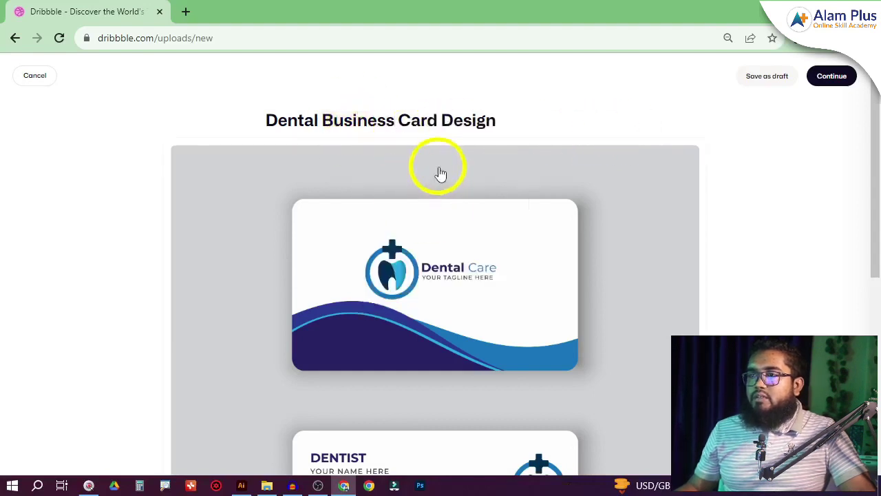
{"action": "left_click_drag", "start_coordinate": [502, 117], "coordinate": [266, 114]}
{"action": "left_click", "coordinate": [306, 119]}
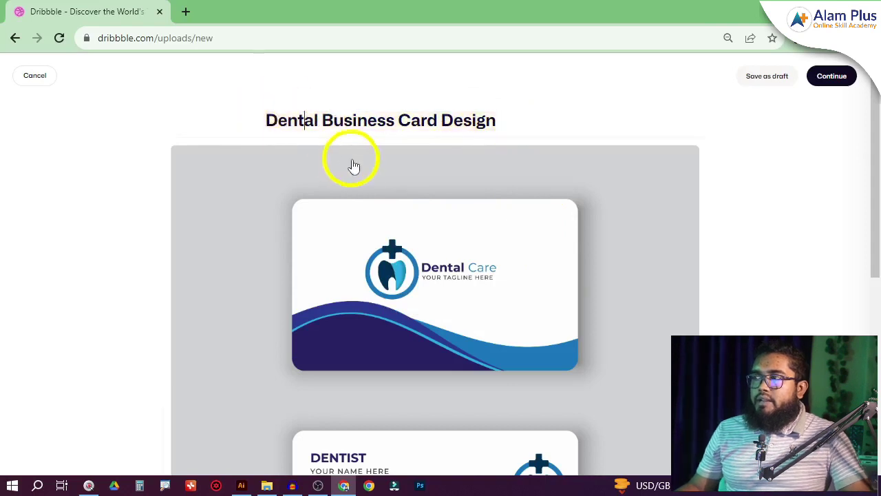
Activate the empty description text block beneath the business card image.
{"action": "scroll", "coordinate": [356, 173], "scroll_direction": "down", "scroll_amount": 2}
{"action": "scroll", "coordinate": [606, 238], "scroll_direction": "up", "scroll_amount": 3}
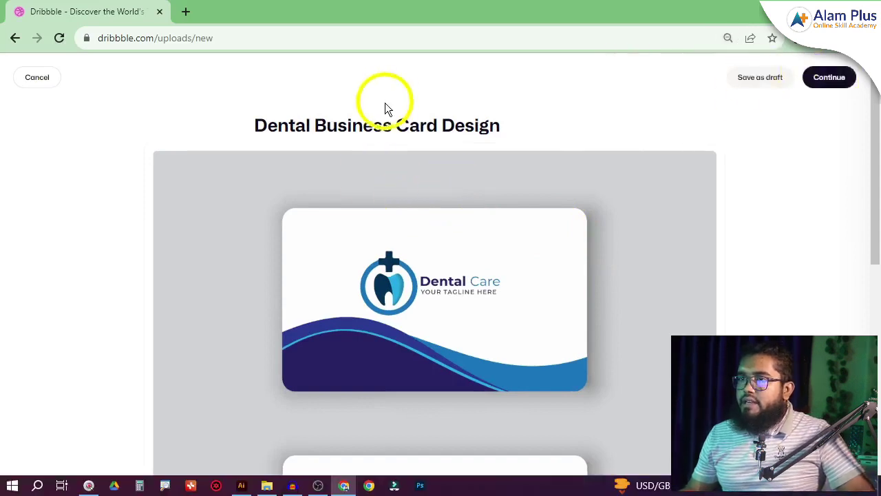
{"action": "scroll", "coordinate": [467, 216], "scroll_direction": "down", "scroll_amount": 3}
{"action": "scroll", "coordinate": [468, 216], "scroll_direction": "down", "scroll_amount": 3}
{"action": "scroll", "coordinate": [513, 311], "scroll_direction": "up", "scroll_amount": 1}
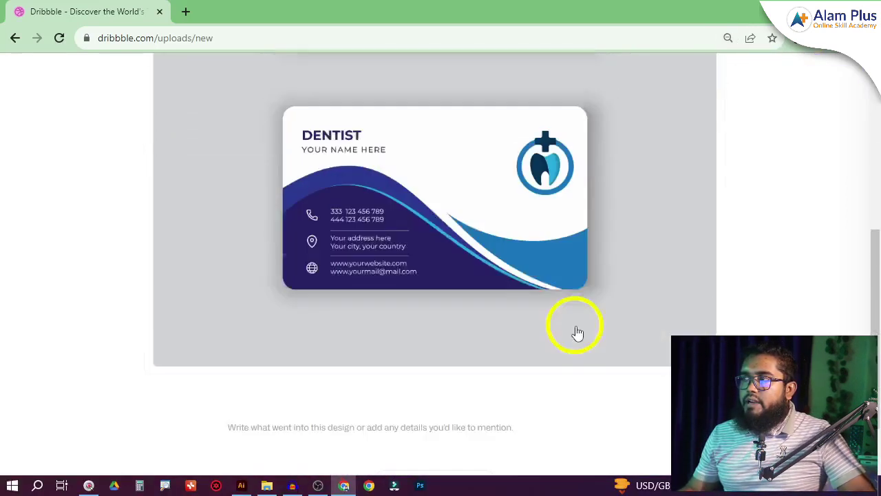
{"action": "scroll", "coordinate": [372, 239], "scroll_direction": "down", "scroll_amount": 1}
{"action": "left_click", "coordinate": [331, 358]}
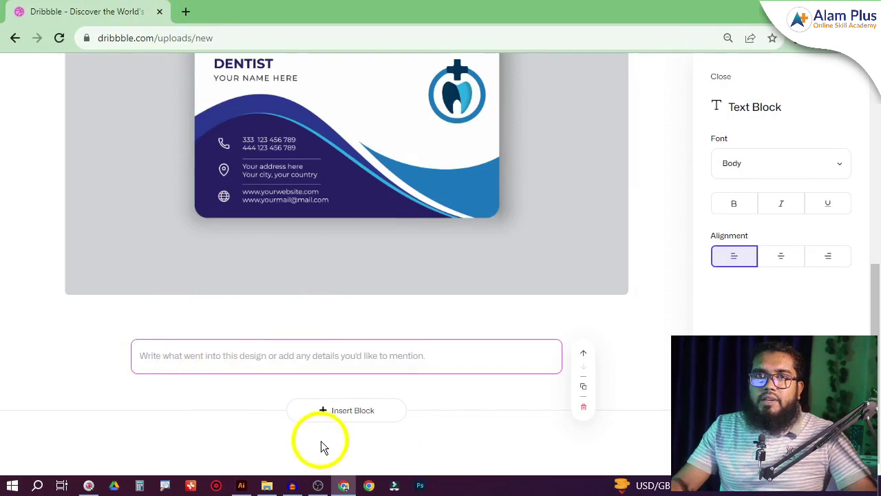
{"action": "left_click", "coordinate": [198, 370]}
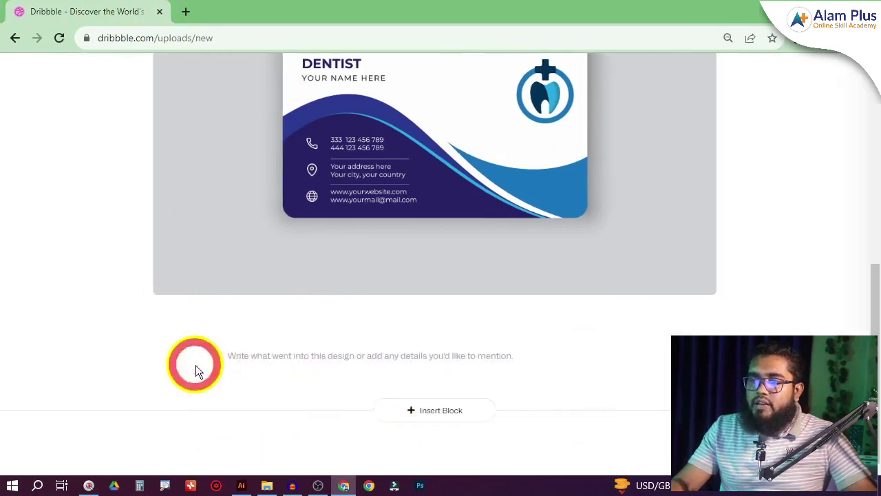
{"action": "left_click", "coordinate": [349, 358]}
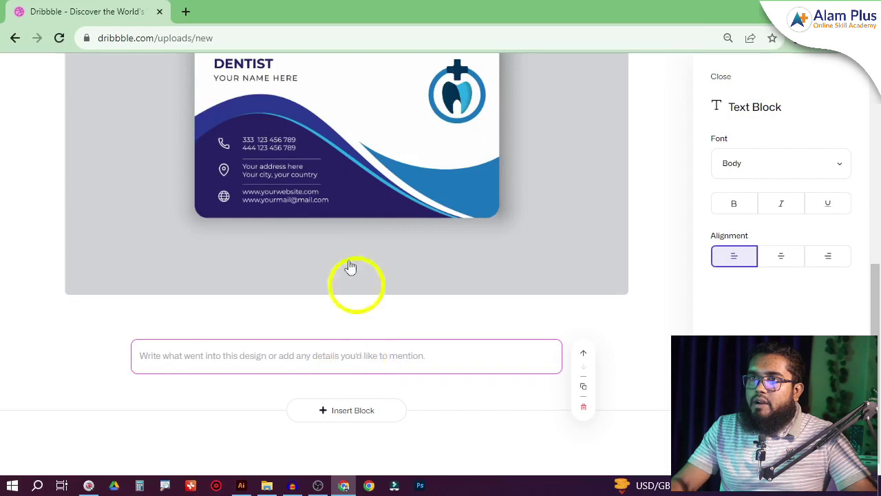
Go to Google Docs in a new browser tab and open the "Dribbble Info" document.
{"action": "left_click", "coordinate": [183, 12]}
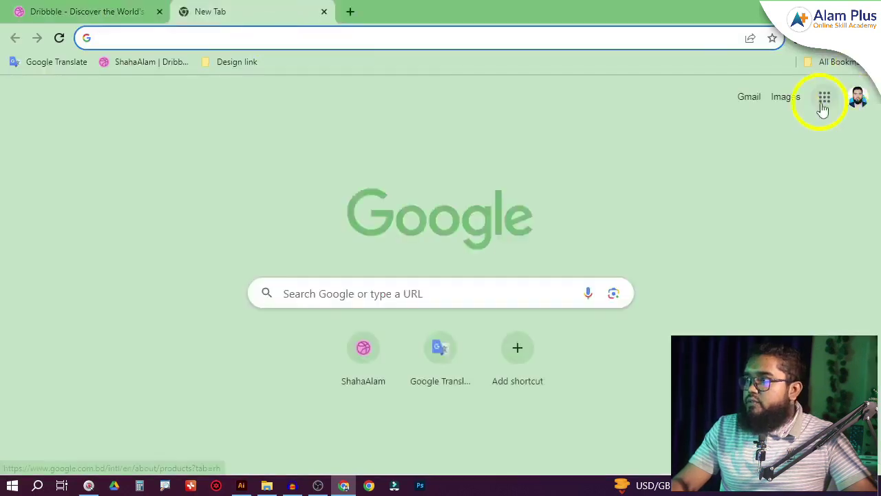
{"action": "left_click", "coordinate": [824, 96]}
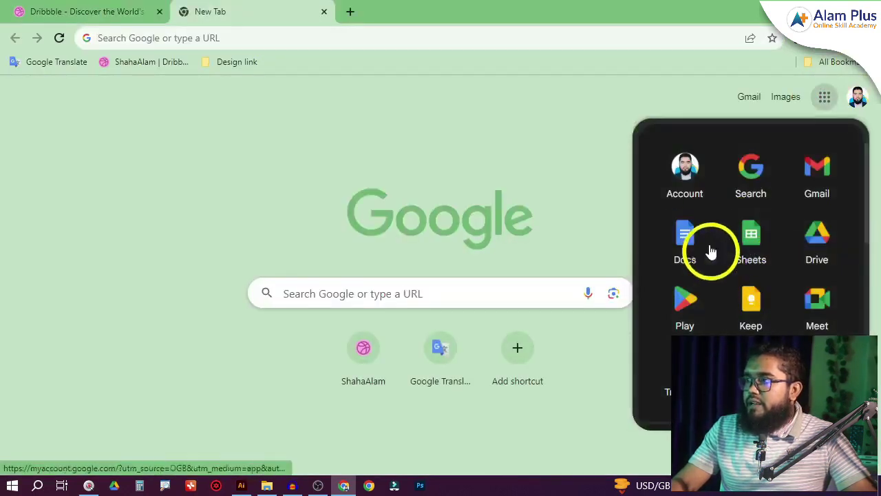
{"action": "left_click", "coordinate": [690, 237]}
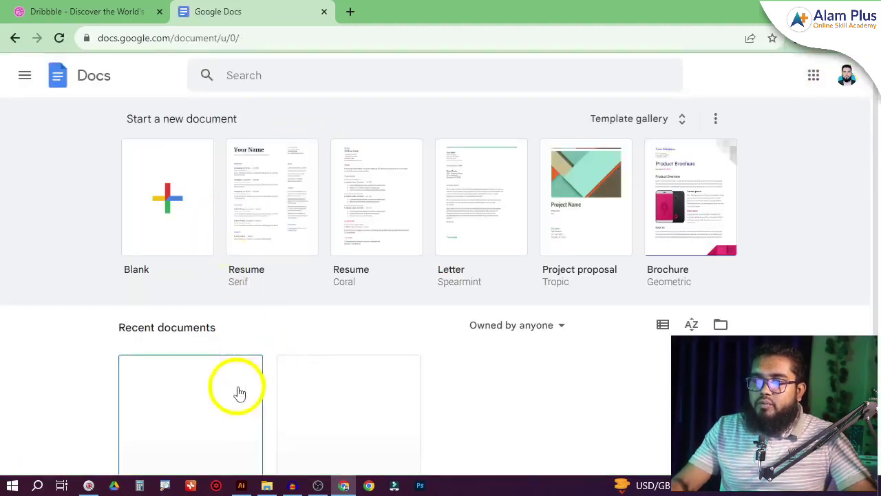
{"action": "scroll", "coordinate": [236, 393], "scroll_direction": "down", "scroll_amount": 2}
{"action": "left_click", "coordinate": [201, 300]}
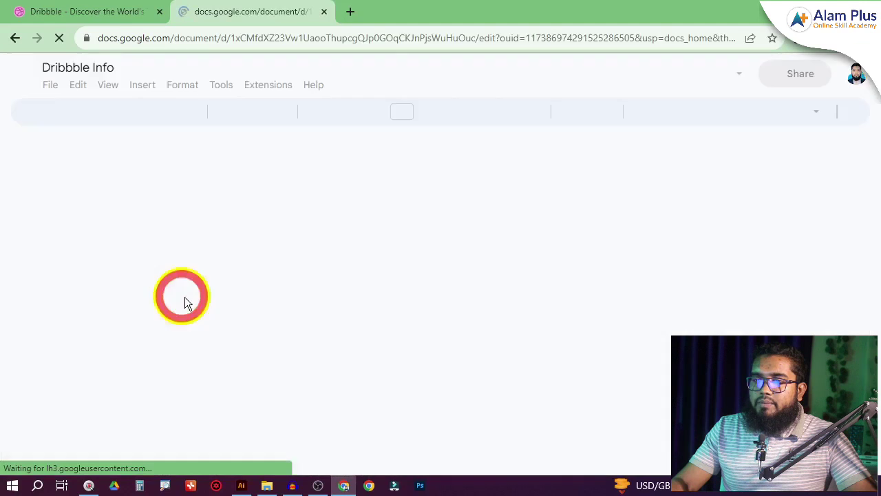
Copy the text under "Dribbble Shot Upload info", from "Logo design identity Design" through "Thank You".
{"action": "scroll", "coordinate": [315, 296], "scroll_direction": "down", "scroll_amount": 2}
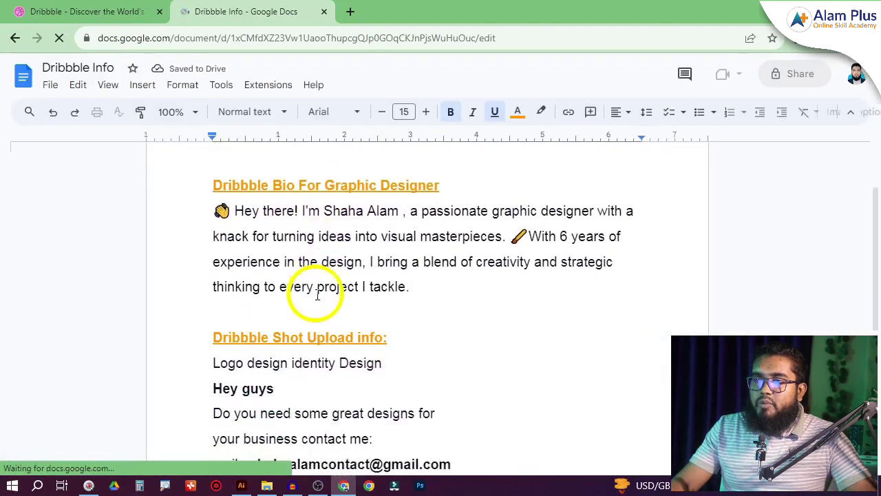
{"action": "scroll", "coordinate": [261, 241], "scroll_direction": "up", "scroll_amount": 2}
{"action": "double_click", "coordinate": [232, 253]}
{"action": "scroll", "coordinate": [344, 261], "scroll_direction": "down", "scroll_amount": 1}
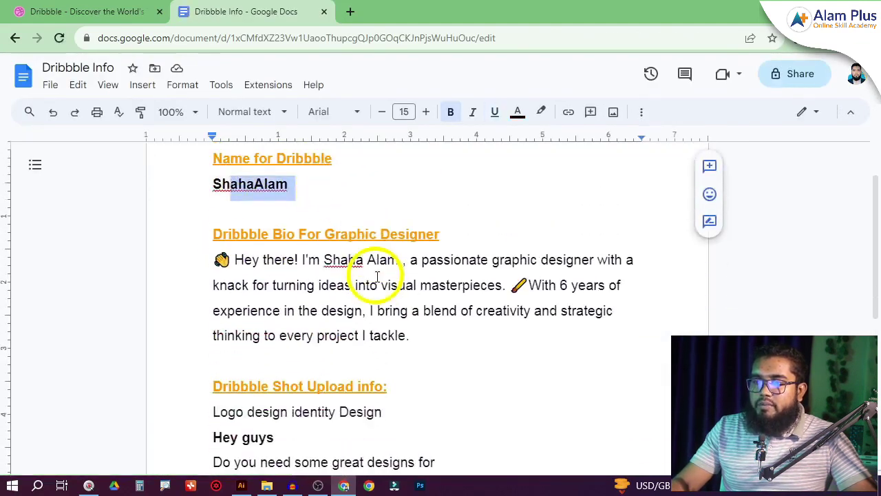
{"action": "left_click_drag", "start_coordinate": [298, 285], "coordinate": [407, 318]}
{"action": "scroll", "coordinate": [413, 310], "scroll_direction": "down", "scroll_amount": 2}
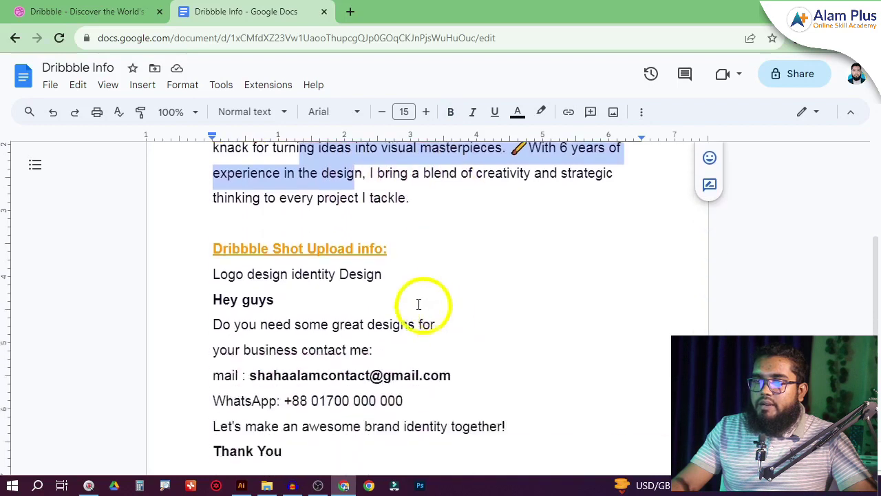
{"action": "left_click", "coordinate": [421, 199]}
{"action": "scroll", "coordinate": [427, 248], "scroll_direction": "down", "scroll_amount": 1}
{"action": "left_click_drag", "start_coordinate": [214, 208], "coordinate": [360, 387]}
{"action": "right_click", "coordinate": [276, 210]}
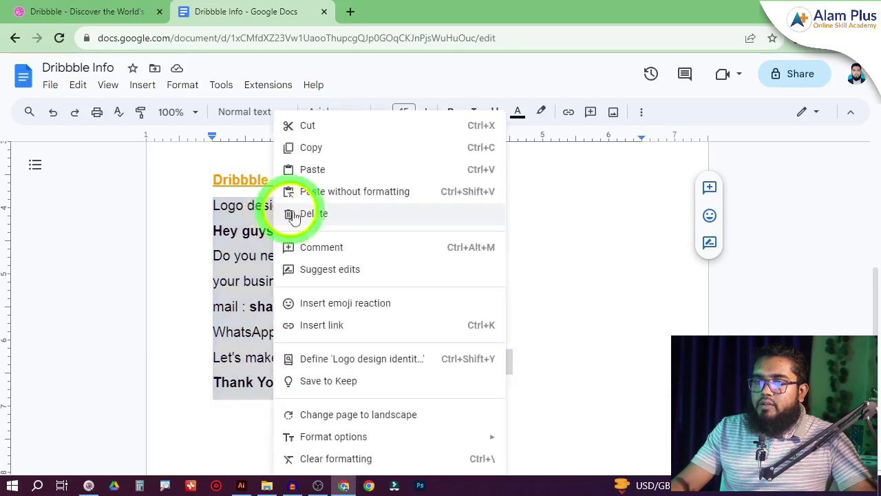
{"action": "left_click", "coordinate": [319, 146]}
Switch back to the Dribbble upload page and paste the copied text into the empty description block.
{"action": "left_click", "coordinate": [88, 12]}
{"action": "left_click", "coordinate": [177, 363]}
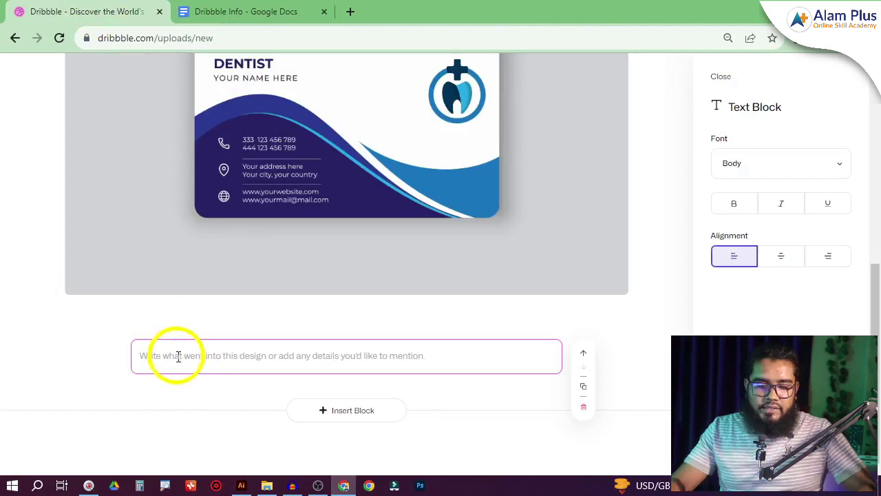
{"action": "key", "text": "ctrl+v"}
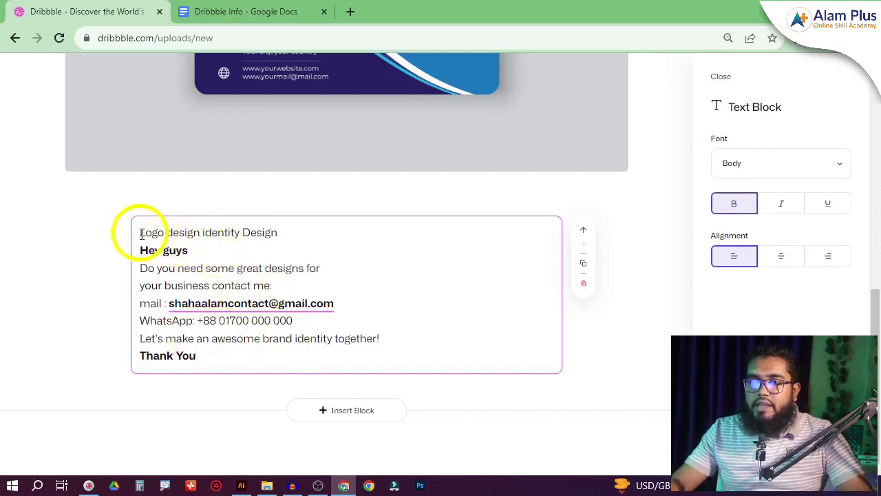
Replace "Logo design" in the first line of the description with "Dental Business Card".
{"action": "left_click", "coordinate": [237, 232]}
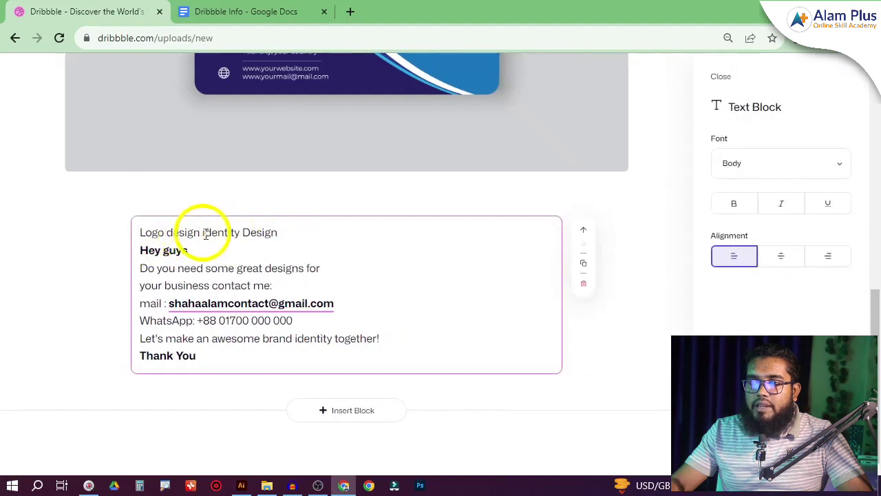
{"action": "left_click_drag", "start_coordinate": [199, 234], "coordinate": [143, 237]}
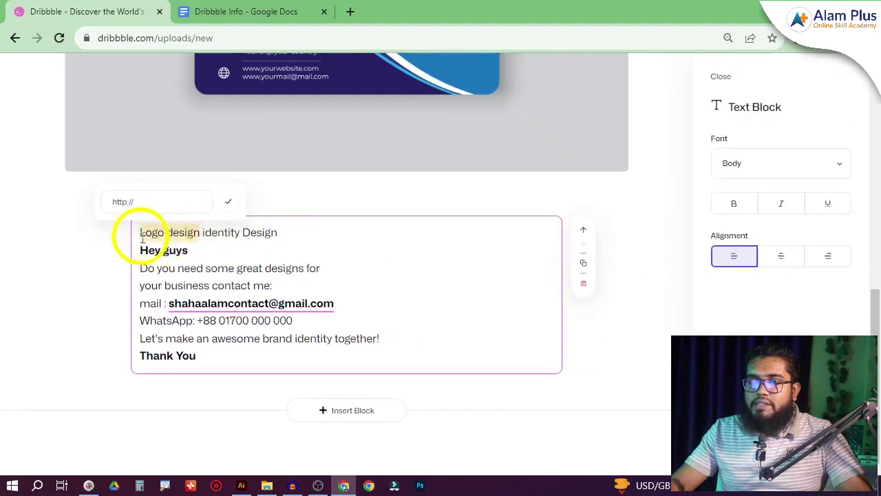
{"action": "type", "text": "Dental "}
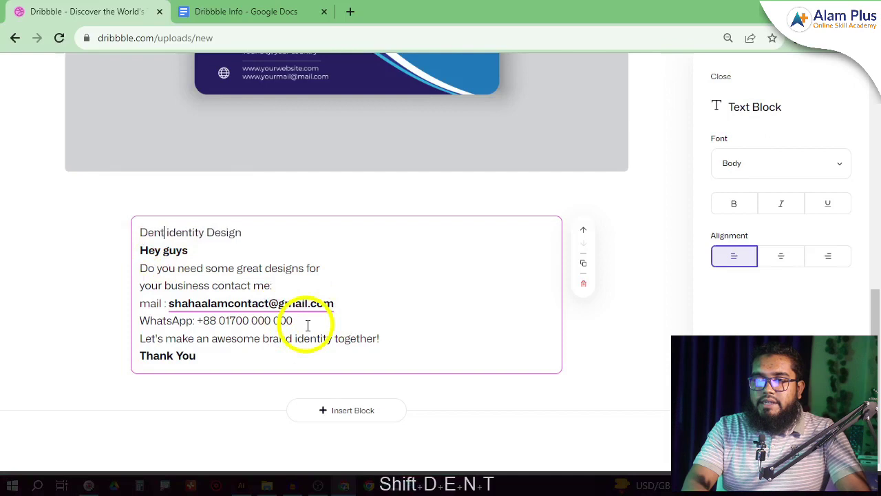
{"action": "type", "text": "Business cAr"}
{"action": "key", "text": "BackSpace"}
{"action": "key", "text": "BackSpace"}
{"action": "key", "text": "BackSpace"}
{"action": "type", "text": "Card"}
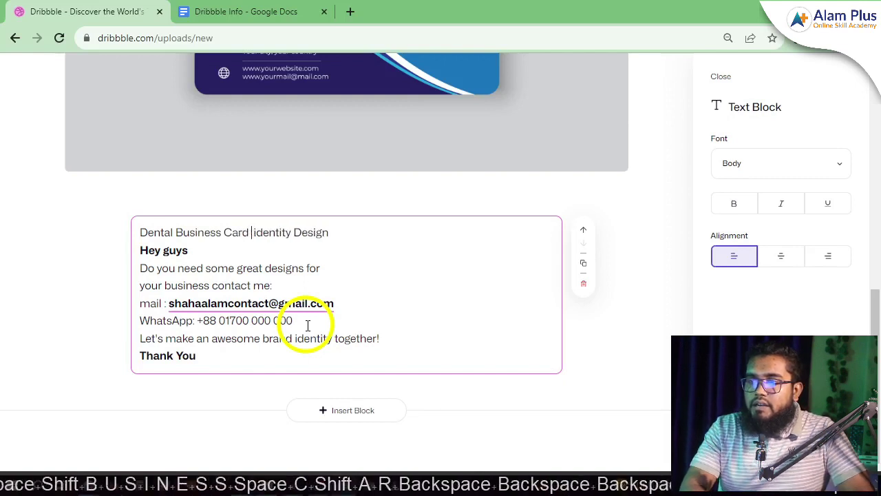
Delete the word "identity" from the first line of the description so it reads "Dental Business Card Design".
{"action": "key", "text": "Delete"}
{"action": "key", "text": "Delete"}
{"action": "key", "text": "Delete"}
{"action": "key", "text": "Delete"}
{"action": "key", "text": "Delete"}
{"action": "key", "text": "Delete"}
{"action": "key", "text": "Delete"}
{"action": "key", "text": "Delete"}
{"action": "key", "text": "Delete"}
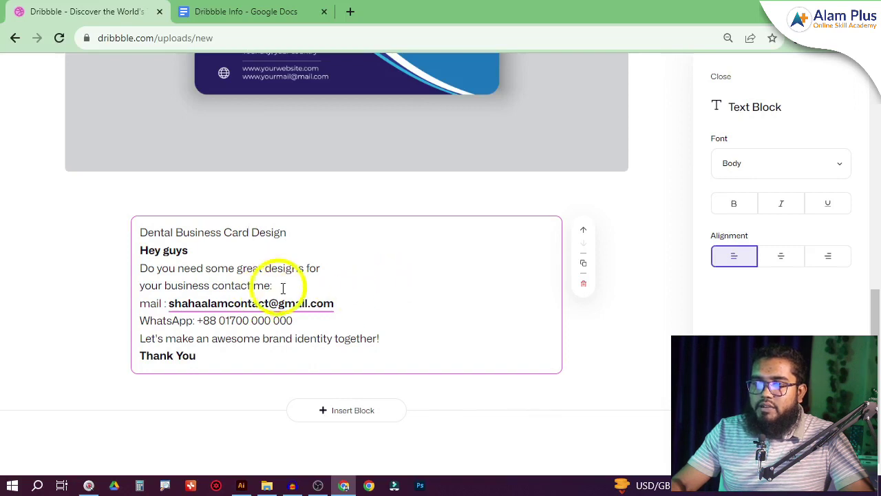
Change the "mail" label in front of the contact address to "e-mail".
{"action": "left_click", "coordinate": [176, 302]}
{"action": "left_click", "coordinate": [150, 305]}
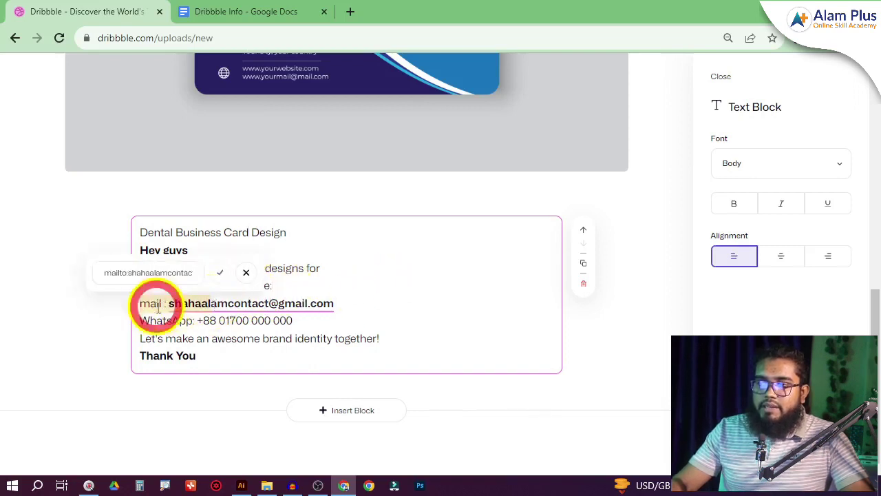
{"action": "left_click", "coordinate": [138, 303]}
{"action": "type", "text": "3"}
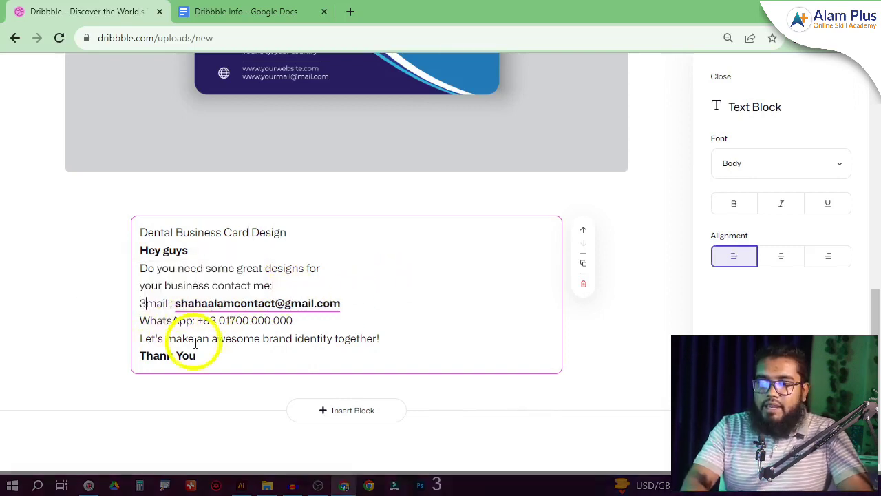
{"action": "key", "text": "BackSpace"}
{"action": "type", "text": "e"}
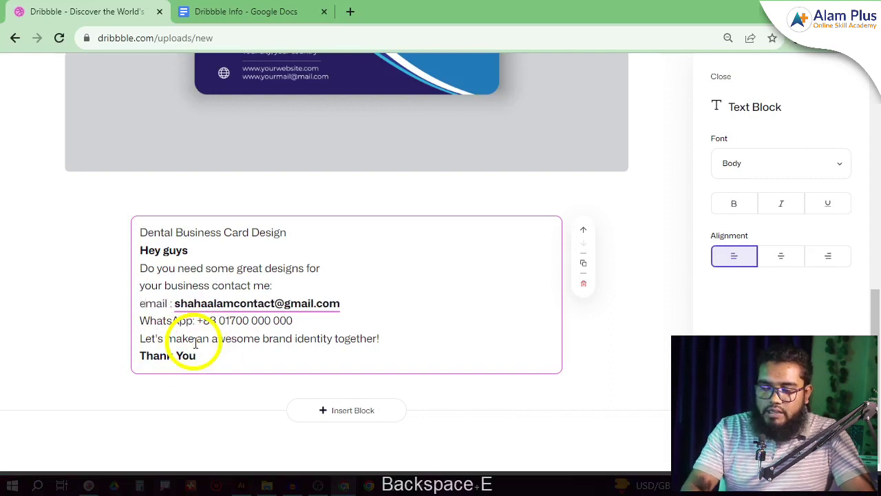
{"action": "type", "text": "-"}
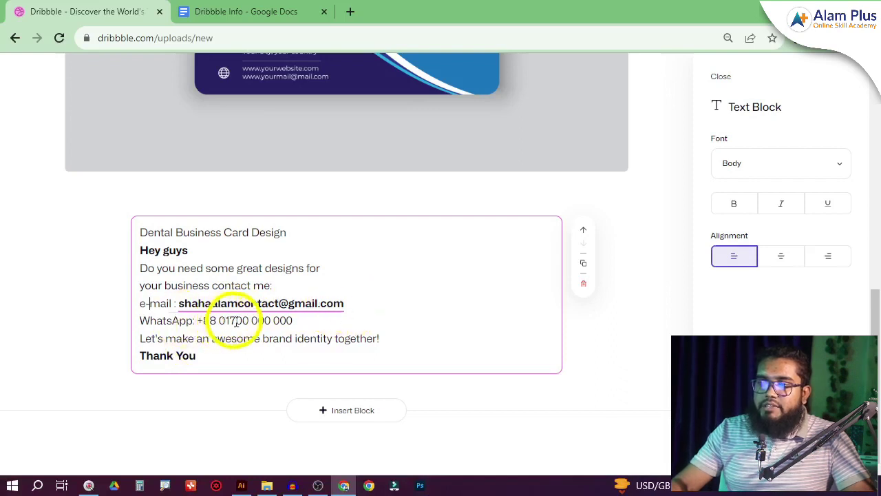
Replace "brand identity together" in the "Let's make an awesome" line with "Business card design".
{"action": "left_click", "coordinate": [299, 311]}
{"action": "left_click", "coordinate": [245, 321]}
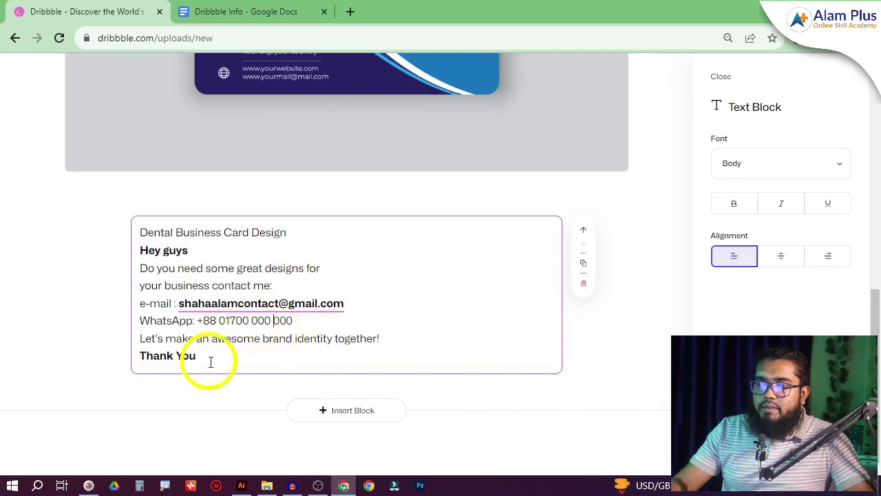
{"action": "left_click_drag", "start_coordinate": [141, 343], "coordinate": [384, 339]}
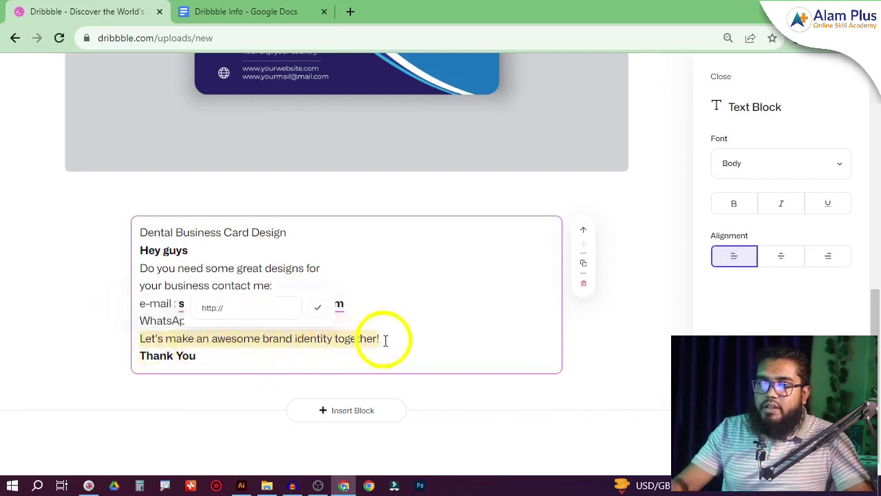
{"action": "left_click", "coordinate": [208, 337]}
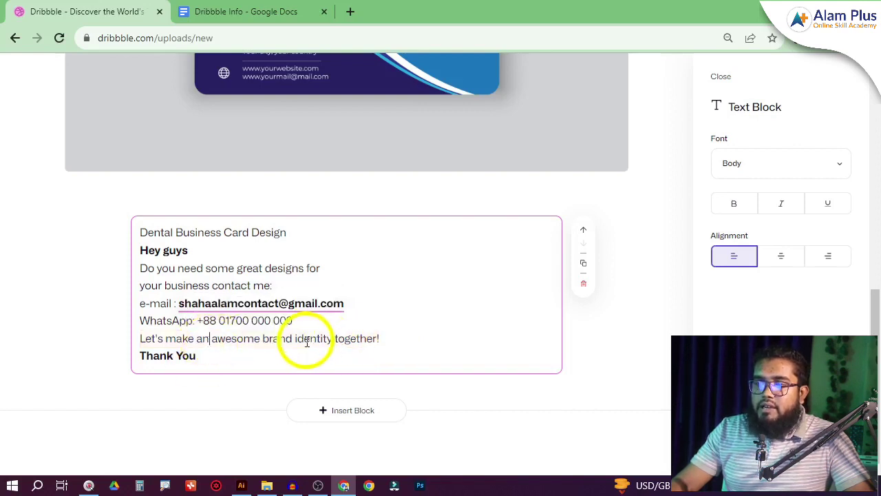
{"action": "left_click_drag", "start_coordinate": [264, 341], "coordinate": [378, 342]}
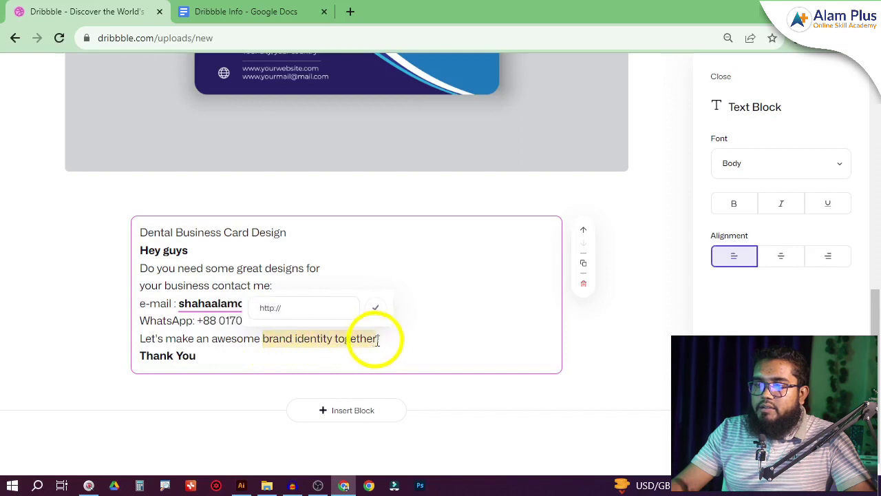
{"action": "type", "text": "Busin"}
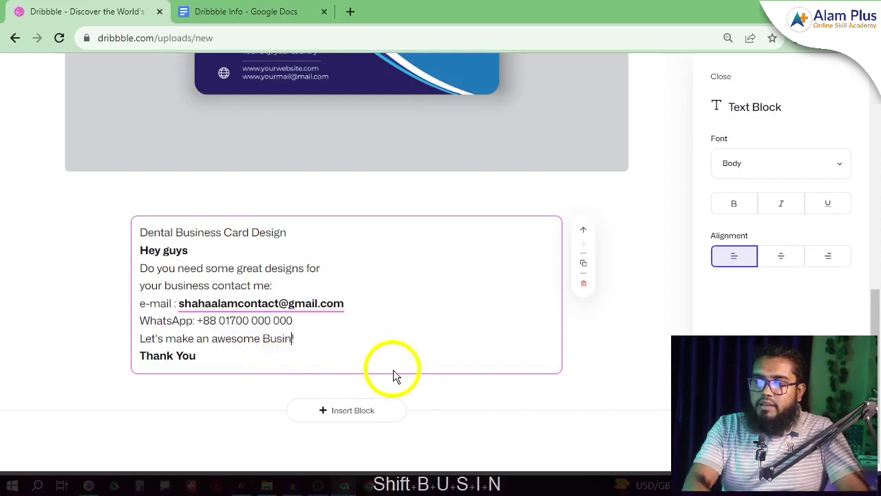
{"action": "type", "text": "ess card design"}
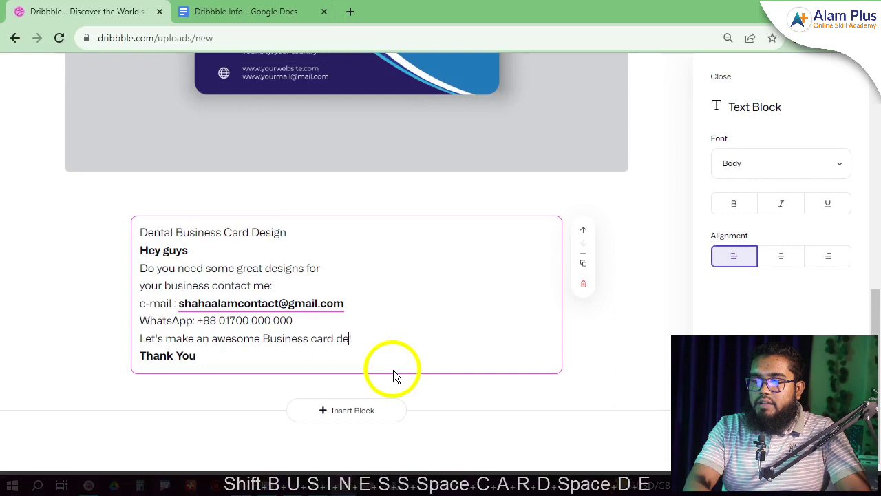
Capitalize "Card" and "Design" in the "Let's make an awesome" line.
{"action": "key", "text": "Left"}
{"action": "key", "text": "Left"}
{"action": "key", "text": "Left"}
{"action": "key", "text": "Left"}
{"action": "key", "text": "Left"}
{"action": "key", "text": "Left"}
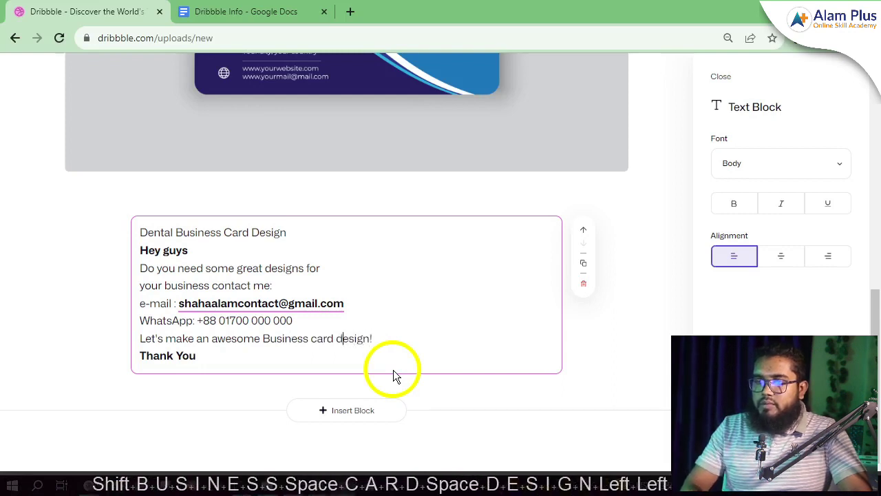
{"action": "type", "text": "D"}
{"action": "key", "text": "Left"}
{"action": "key", "text": "Left"}
{"action": "key", "text": "Left"}
{"action": "key", "text": "Left"}
{"action": "key", "text": "Left"}
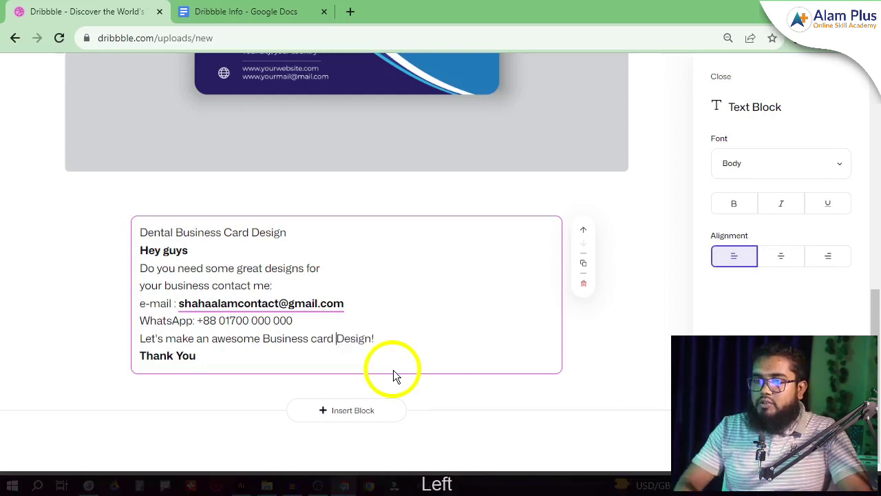
{"action": "key", "text": "BackSpace"}
{"action": "type", "text": "C"}
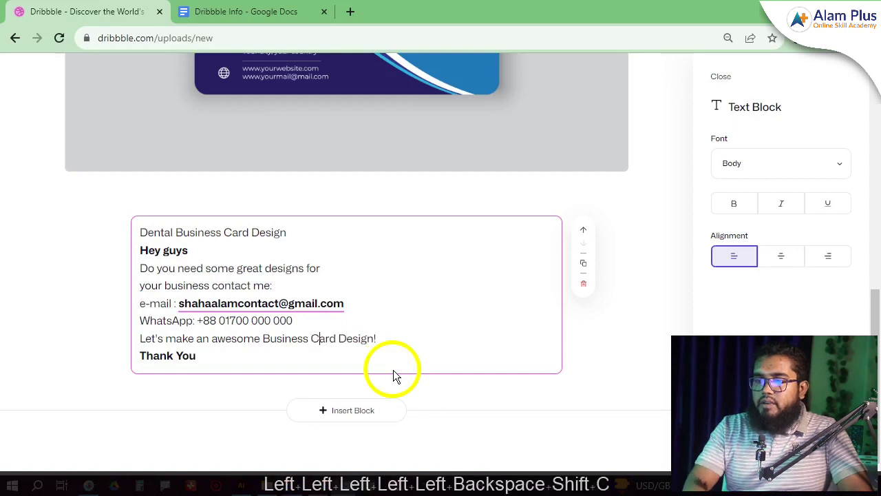
{"action": "left_click", "coordinate": [271, 356]}
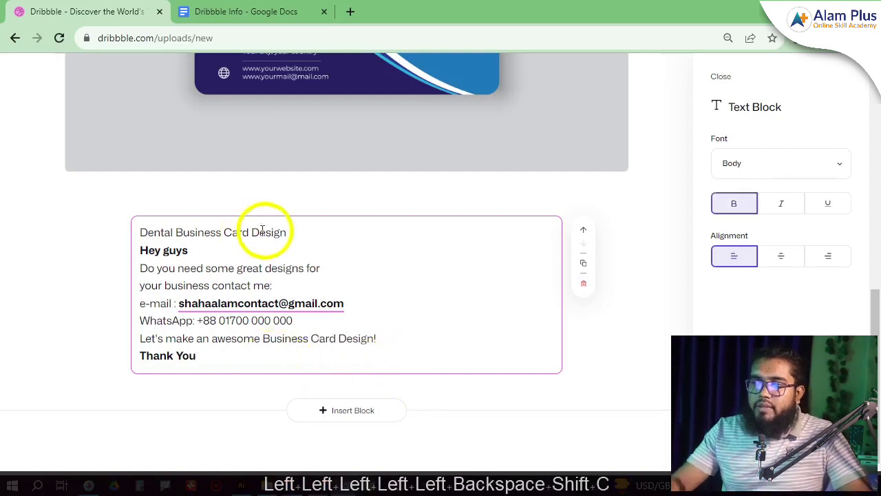
{"action": "left_click_drag", "start_coordinate": [145, 232], "coordinate": [236, 355]}
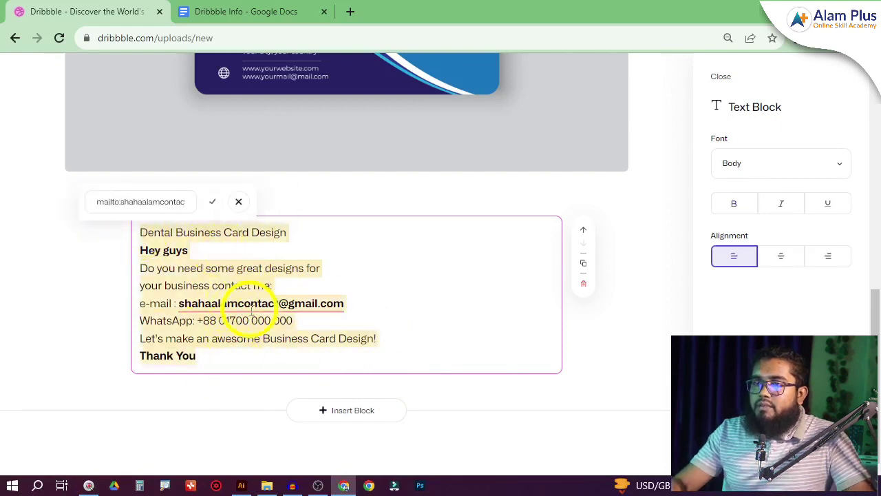
{"action": "left_click", "coordinate": [374, 325]}
{"action": "left_click", "coordinate": [734, 205]}
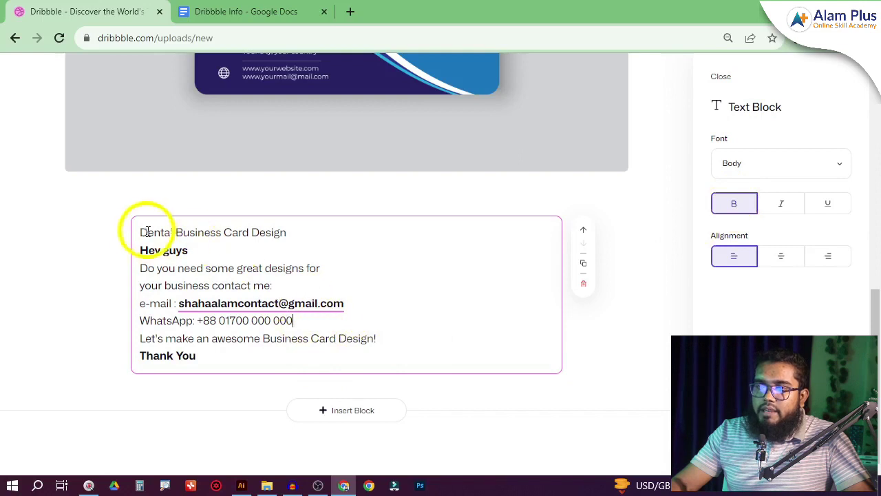
Try bold, italic and underline on the "Dental Business Card Design" line and remove all three styles again.
{"action": "left_click_drag", "start_coordinate": [141, 232], "coordinate": [282, 232]}
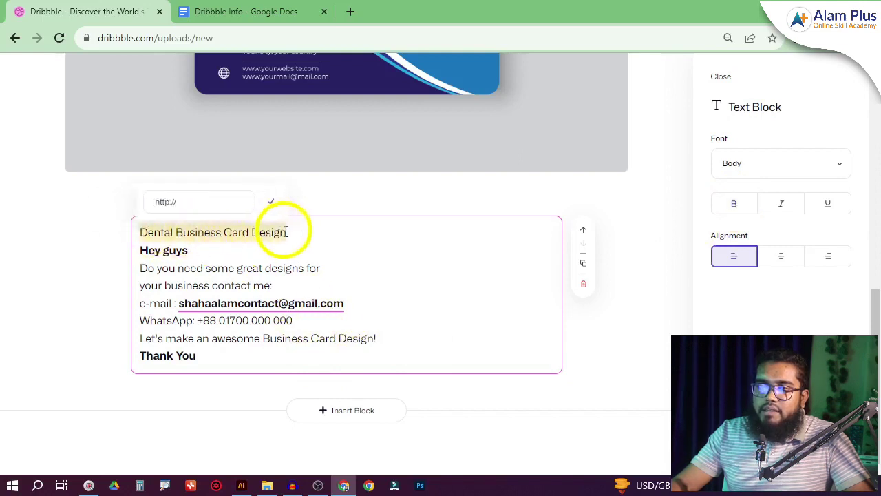
{"action": "left_click", "coordinate": [738, 206]}
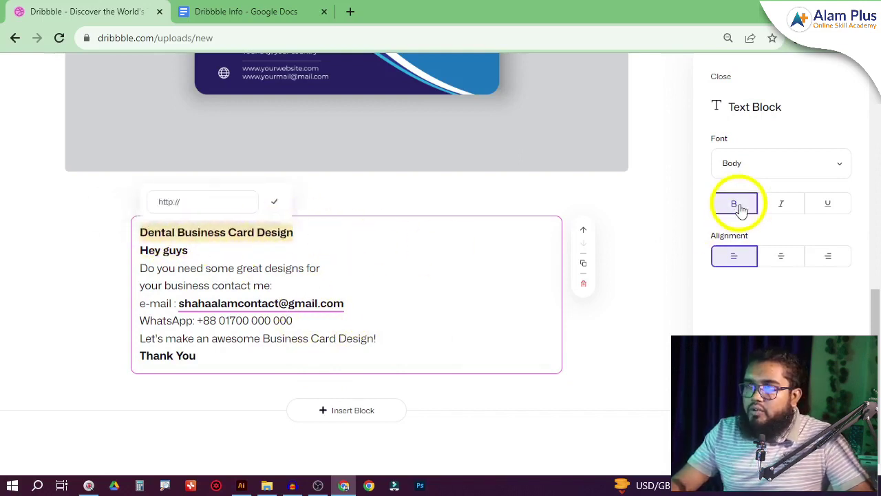
{"action": "left_click", "coordinate": [769, 209]}
{"action": "left_click", "coordinate": [830, 209]}
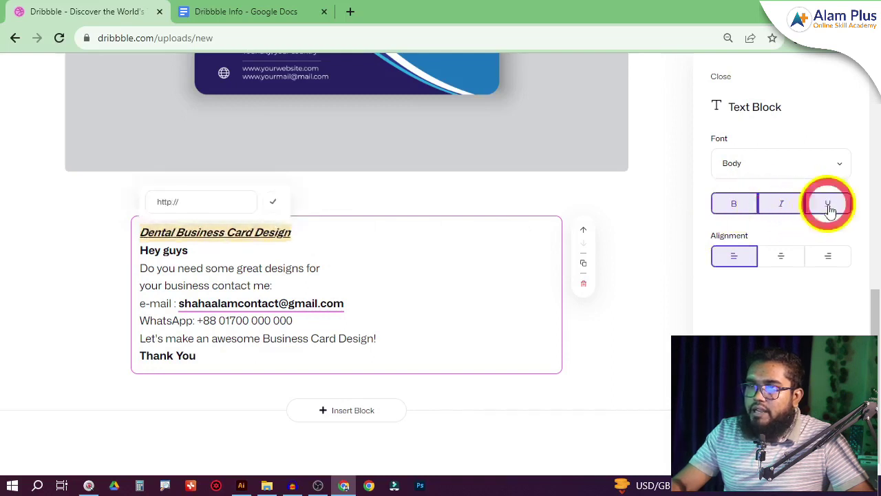
{"action": "left_click", "coordinate": [830, 209]}
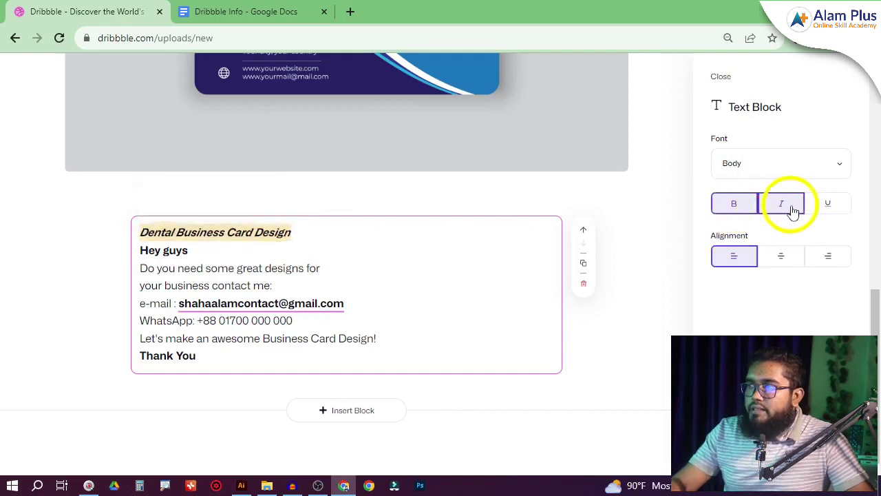
{"action": "left_click", "coordinate": [785, 205]}
{"action": "left_click", "coordinate": [734, 206]}
Format the "Dental Business Card Design" line as Heading 1.
{"action": "left_click", "coordinate": [776, 165]}
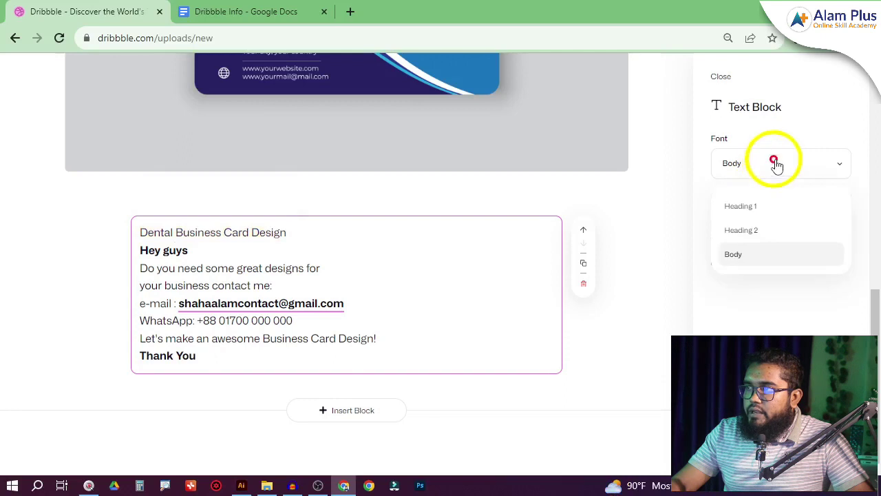
{"action": "left_click", "coordinate": [742, 205]}
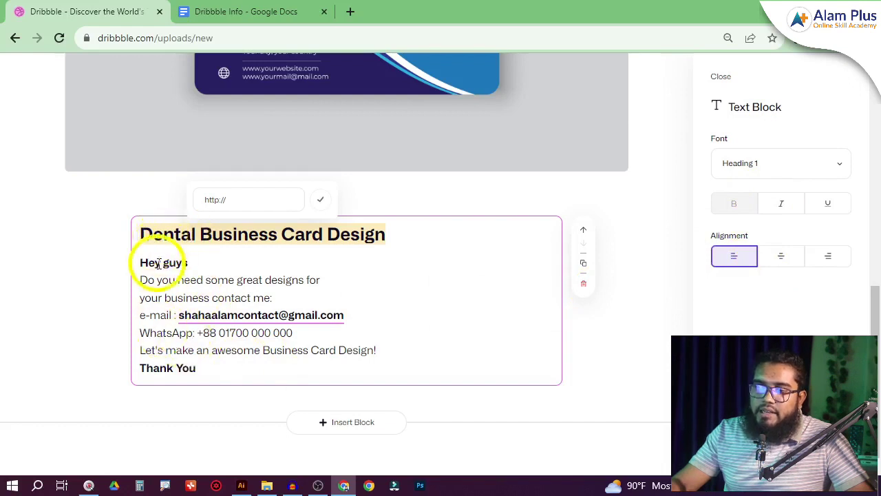
Try centre and right alignment on the "Dental Business Card Design" heading and return it to left alignment.
{"action": "left_click", "coordinate": [784, 256]}
{"action": "left_click", "coordinate": [827, 260]}
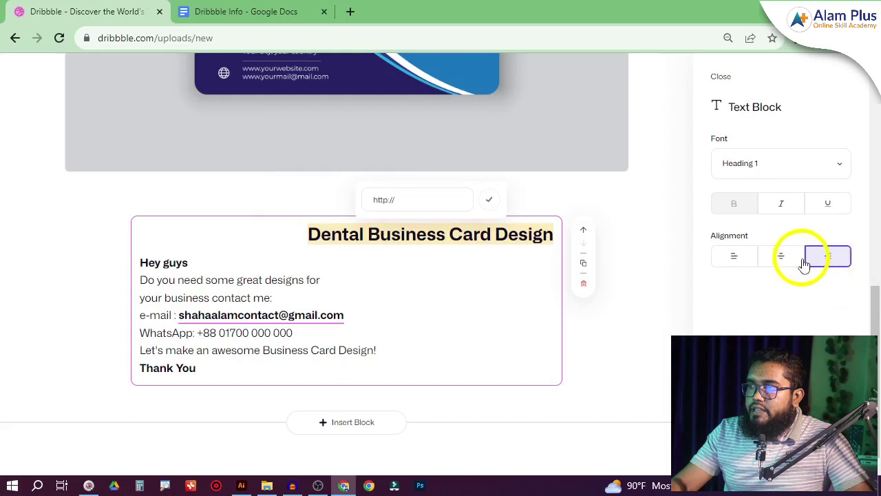
{"action": "left_click", "coordinate": [783, 258]}
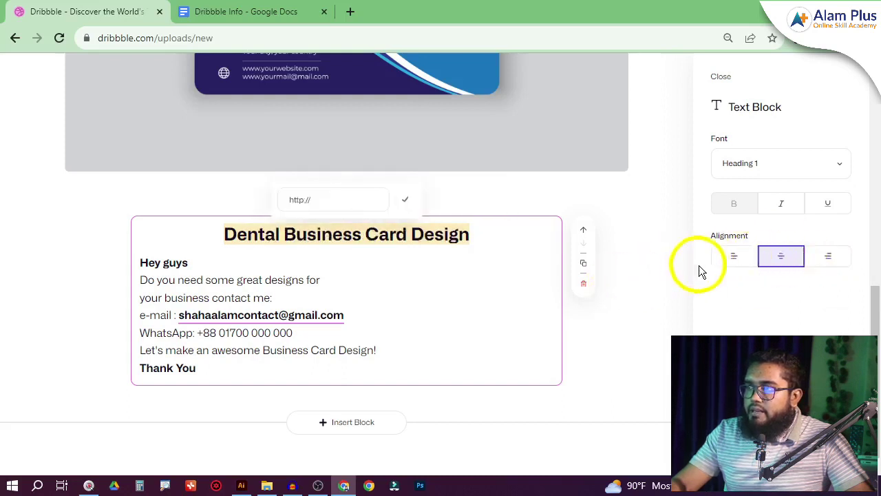
{"action": "left_click", "coordinate": [734, 256]}
Try centre and right alignment on the entire description text and return it to left alignment.
{"action": "left_click", "coordinate": [180, 358]}
{"action": "left_click_drag", "start_coordinate": [138, 246], "coordinate": [269, 406]}
{"action": "left_click", "coordinate": [139, 236]}
{"action": "left_click", "coordinate": [780, 256]}
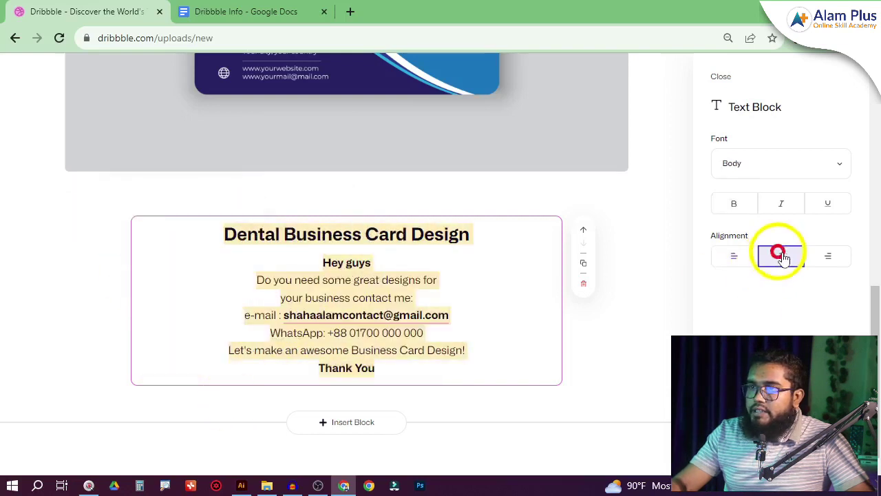
{"action": "left_click", "coordinate": [828, 257]}
{"action": "left_click", "coordinate": [781, 256]}
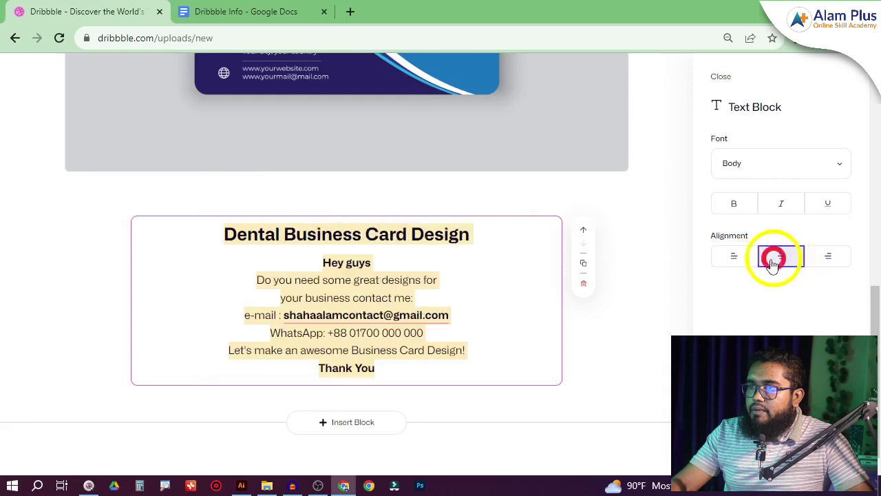
{"action": "left_click", "coordinate": [734, 256]}
{"action": "left_click", "coordinate": [292, 279]}
Center only the "Dental Business Card Design" heading in the description block.
{"action": "left_click_drag", "start_coordinate": [387, 238], "coordinate": [149, 237]}
{"action": "left_click", "coordinate": [796, 260]}
{"action": "left_click", "coordinate": [372, 328]}
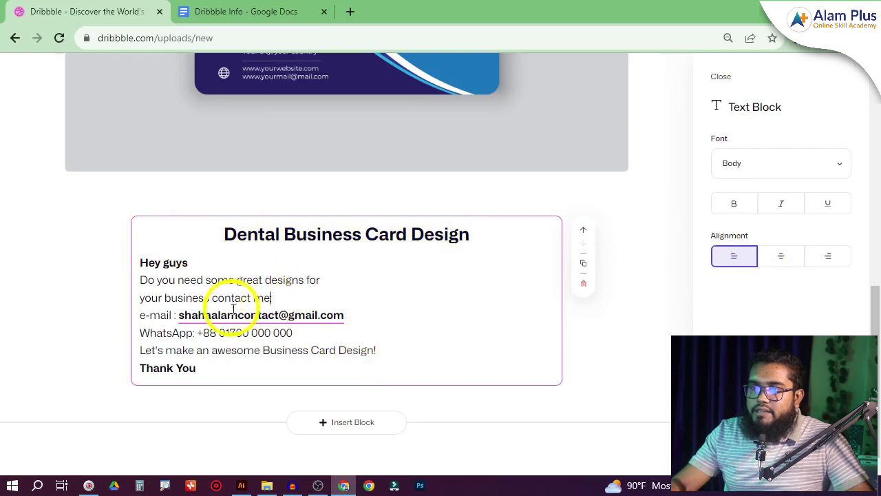
Review the shot's title, card image and centred heading and description from start to end.
{"action": "left_click_drag", "start_coordinate": [230, 234], "coordinate": [454, 238]}
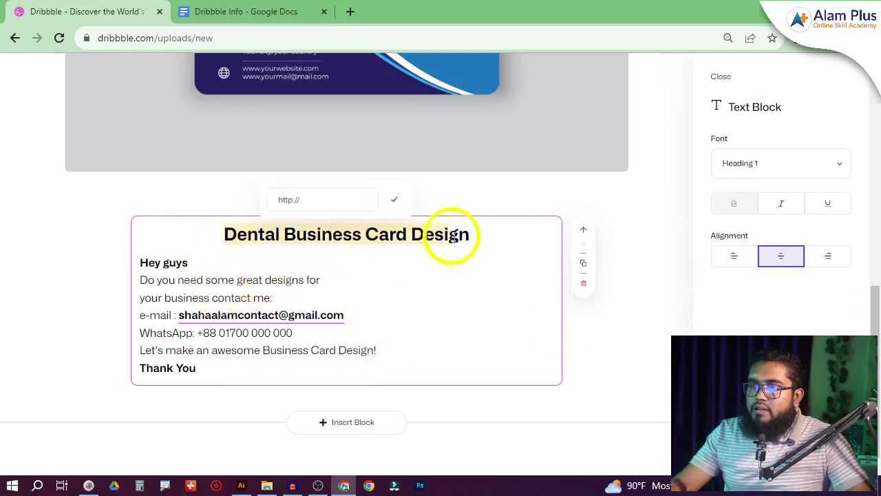
{"action": "scroll", "coordinate": [394, 286], "scroll_direction": "up", "scroll_amount": 8}
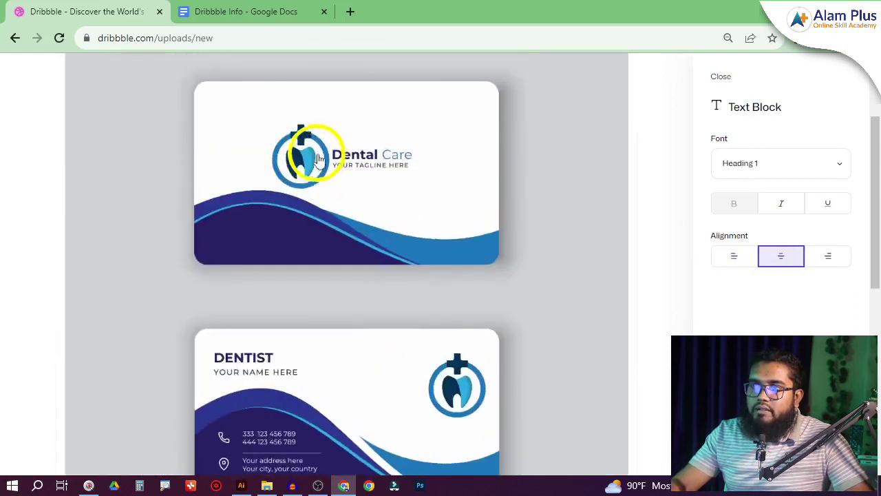
{"action": "left_click", "coordinate": [202, 128]}
{"action": "left_click_drag", "start_coordinate": [510, 130], "coordinate": [238, 138]}
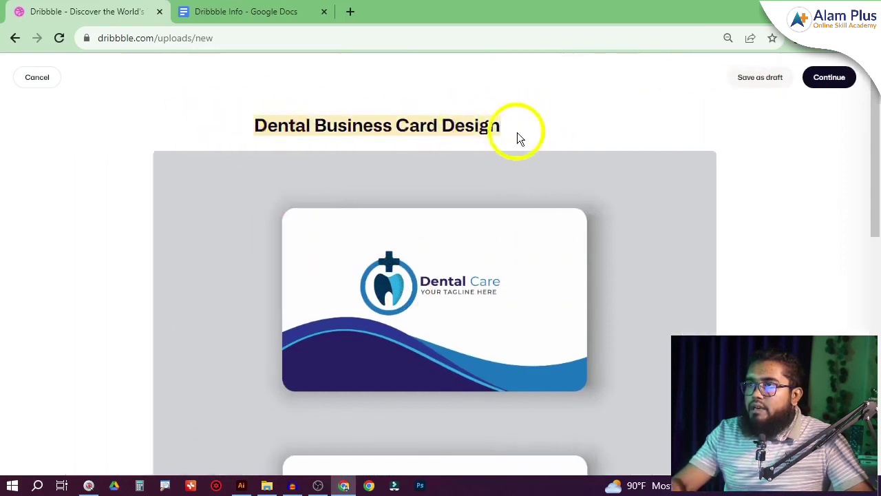
{"action": "scroll", "coordinate": [426, 187], "scroll_direction": "down", "scroll_amount": 1}
{"action": "scroll", "coordinate": [325, 256], "scroll_direction": "up", "scroll_amount": 1}
{"action": "scroll", "coordinate": [441, 305], "scroll_direction": "down", "scroll_amount": 10}
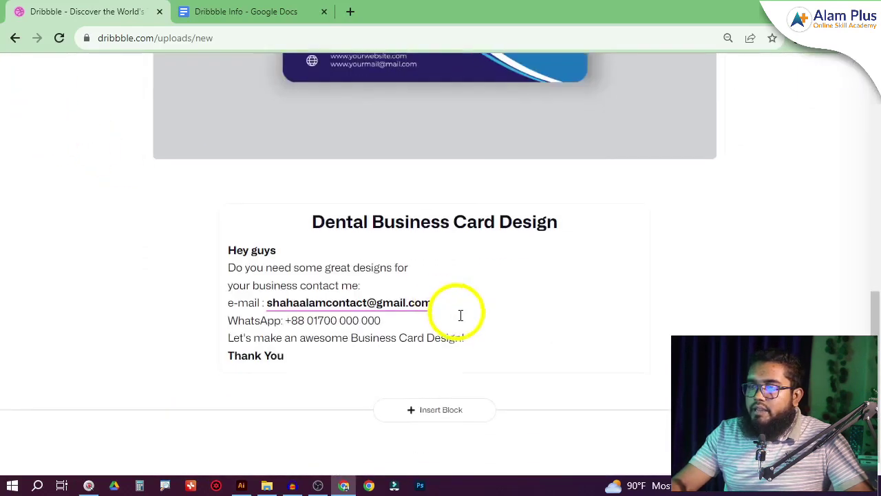
{"action": "scroll", "coordinate": [734, 277], "scroll_direction": "up", "scroll_amount": 8}
{"action": "scroll", "coordinate": [734, 283], "scroll_direction": "up", "scroll_amount": 4}
Continue to the shot's final touches and review the thumbnail preview, tags, feedback and publishing options.
{"action": "left_click", "coordinate": [828, 77]}
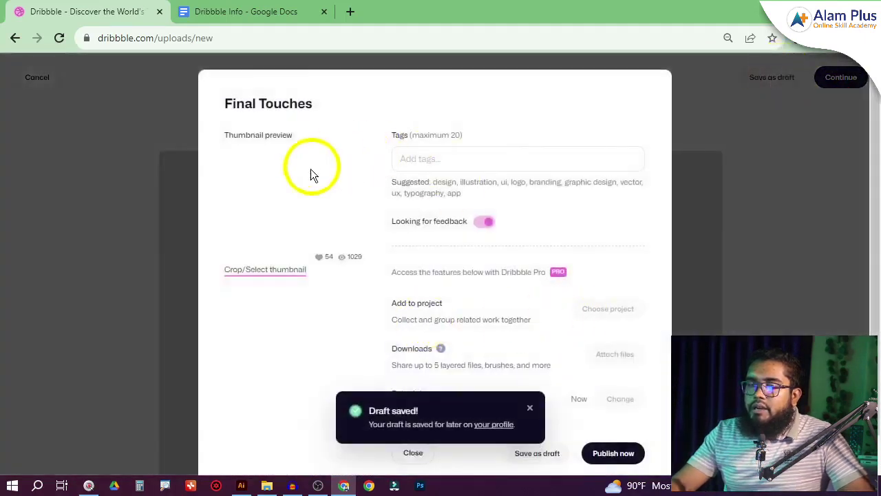
{"action": "key", "text": "ctrl+minus"}
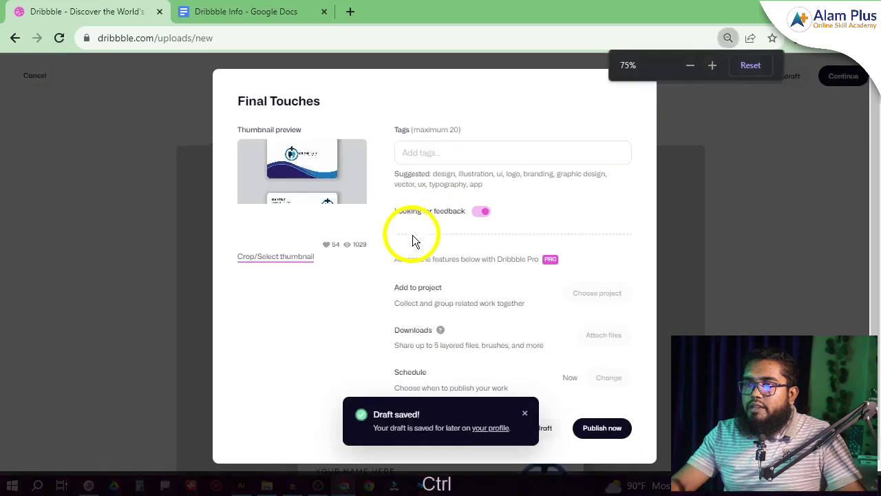
{"action": "key", "text": "ctrl+plus"}
{"action": "key", "text": "ctrl+plus"}
{"action": "key", "text": "ctrl+plus"}
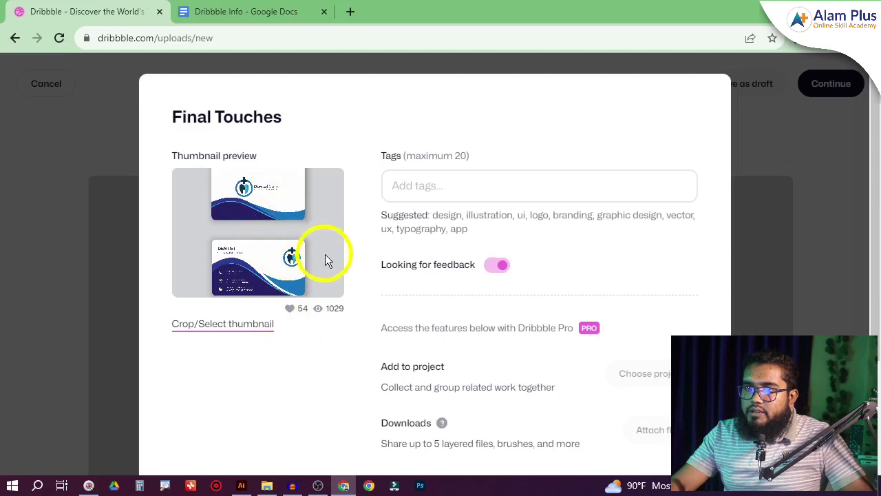
{"action": "scroll", "coordinate": [337, 275], "scroll_direction": "down", "scroll_amount": 2}
{"action": "scroll", "coordinate": [346, 285], "scroll_direction": "down", "scroll_amount": 1}
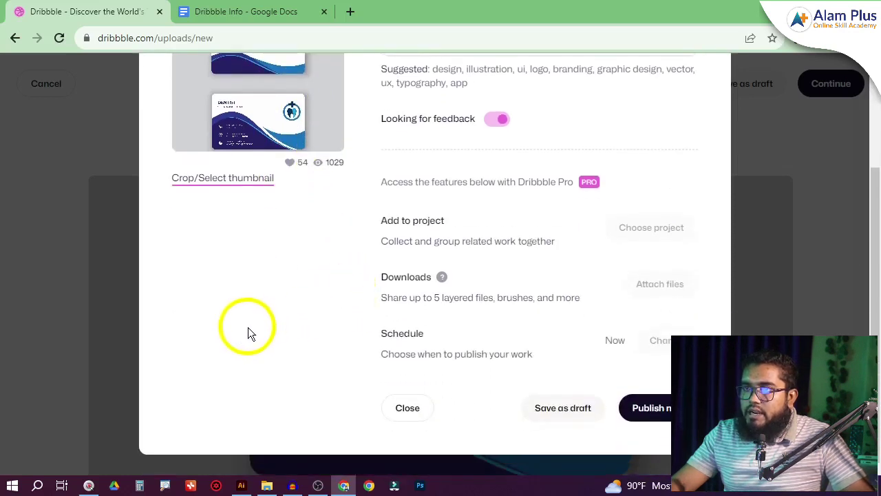
{"action": "scroll", "coordinate": [248, 325], "scroll_direction": "up", "scroll_amount": 2}
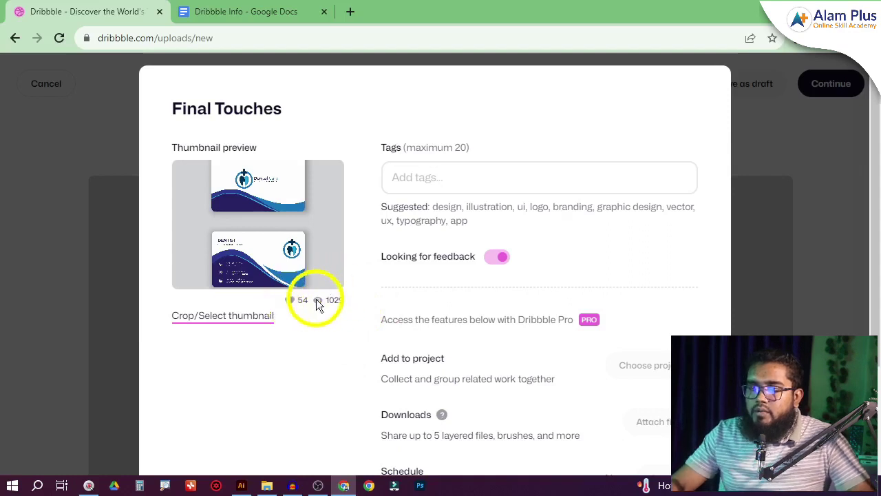
{"action": "left_click", "coordinate": [292, 299]}
{"action": "left_click", "coordinate": [352, 300]}
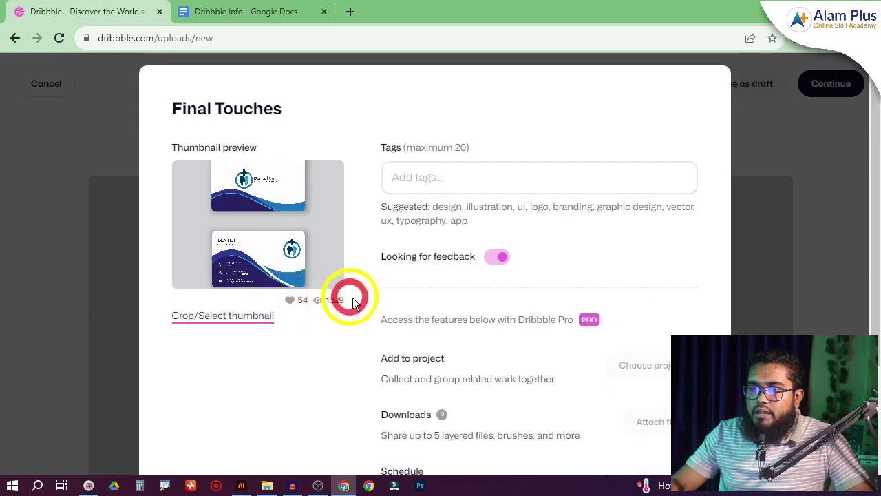
Open the thumbnail cropping view, try adding the Desktop image "Business card design-02", and try out the crop zoom.
{"action": "left_click", "coordinate": [238, 319]}
{"action": "scroll", "coordinate": [358, 295], "scroll_direction": "down", "scroll_amount": 3}
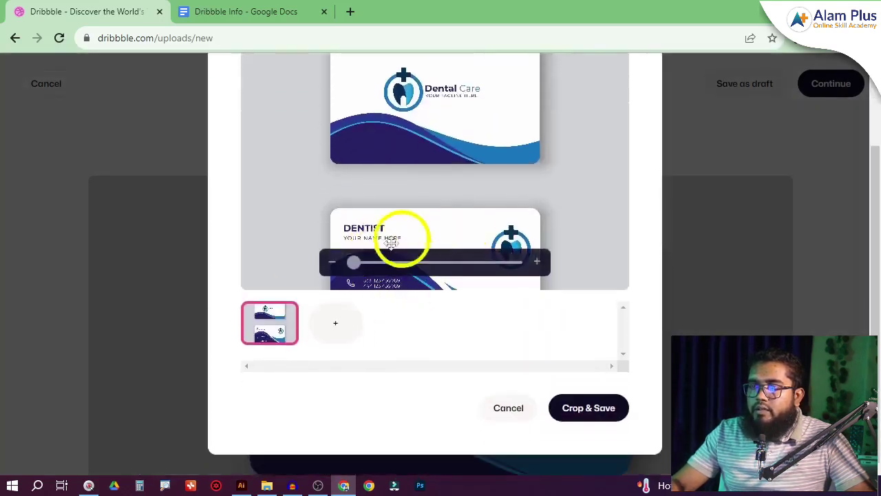
{"action": "mouse_move", "coordinate": [353, 262]}
{"action": "left_mouse_down"}
{"action": "mouse_move", "coordinate": [411, 261]}
{"action": "mouse_move", "coordinate": [351, 261]}
{"action": "left_mouse_up"}
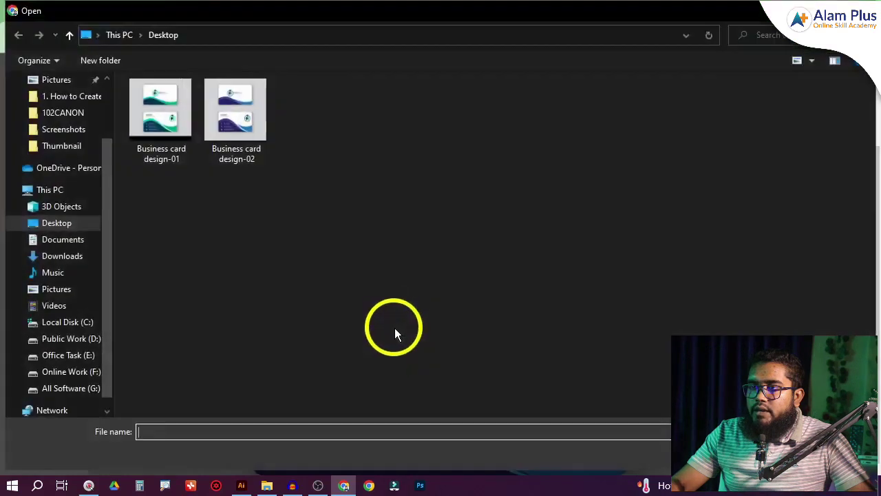
{"action": "left_click", "coordinate": [245, 116]}
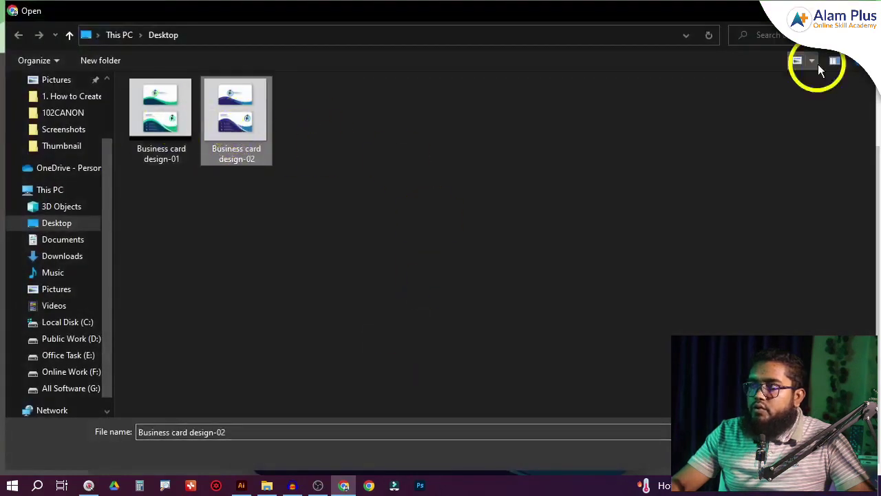
{"action": "key", "text": "Return"}
{"action": "left_click_drag", "start_coordinate": [358, 263], "coordinate": [311, 261]}
{"action": "scroll", "coordinate": [489, 188], "scroll_direction": "up", "scroll_amount": 1}
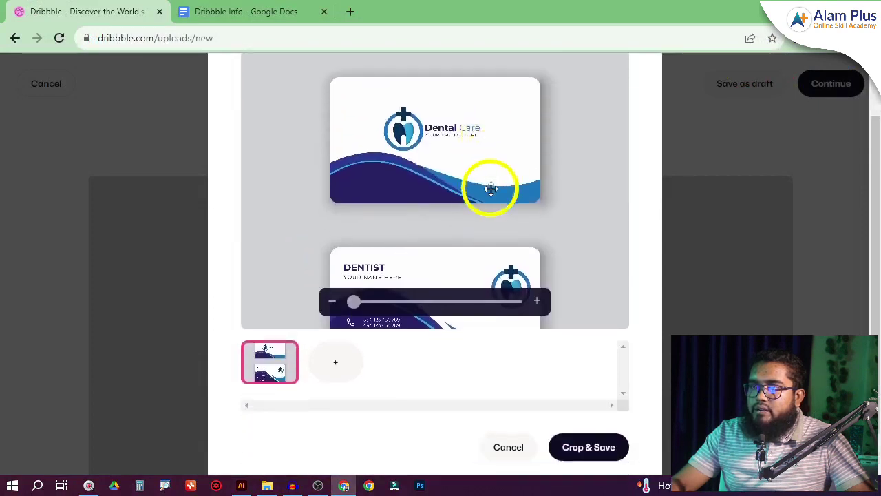
{"action": "scroll", "coordinate": [490, 188], "scroll_direction": "up", "scroll_amount": 2}
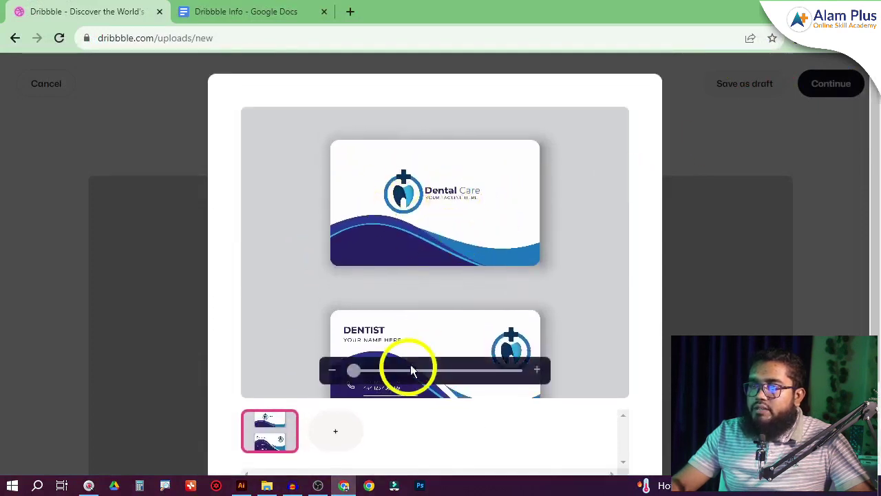
{"action": "scroll", "coordinate": [413, 344], "scroll_direction": "down", "scroll_amount": 3}
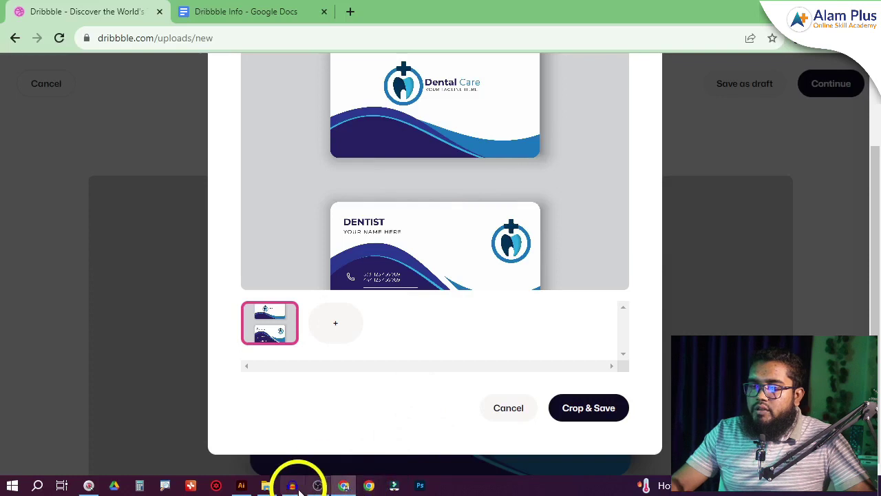
Switch to Illustrator, try duplicating the purple dental card artboard beside the original, and undo the copy.
{"action": "left_click", "coordinate": [241, 485]}
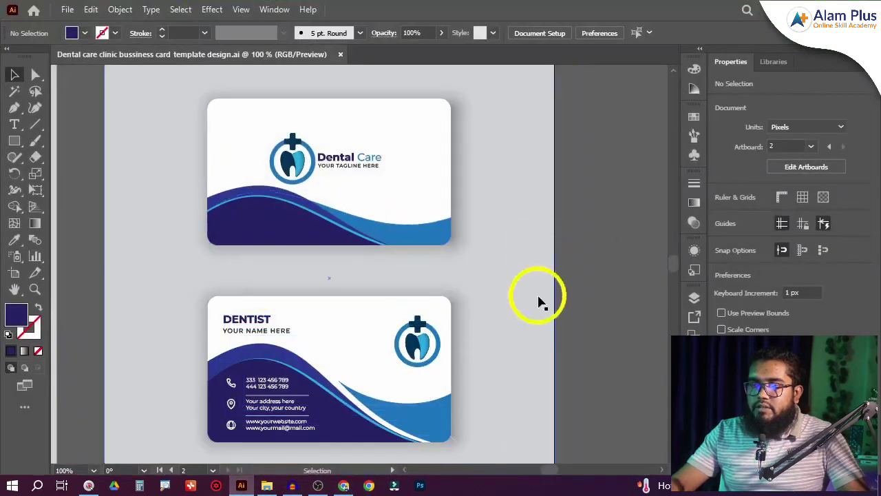
{"action": "scroll", "coordinate": [142, 295], "scroll_direction": "down", "scroll_amount": 3}
{"action": "scroll", "coordinate": [241, 327], "scroll_direction": "up", "scroll_amount": 2}
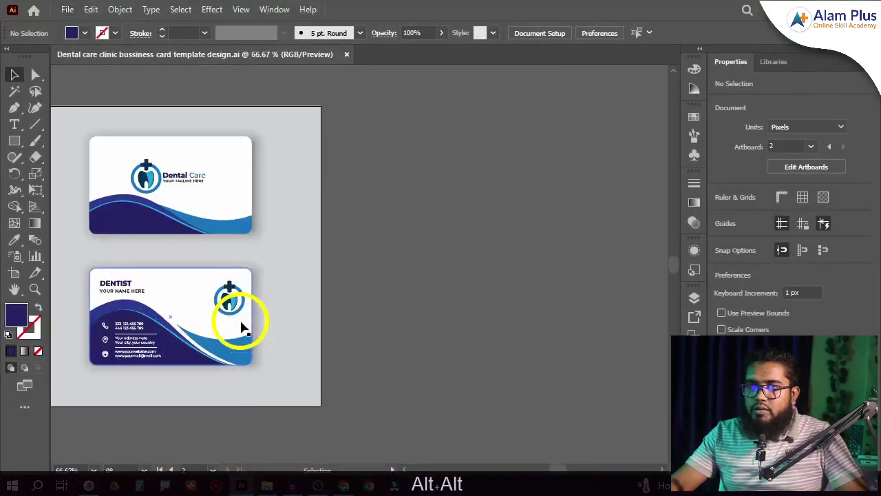
{"action": "left_click", "coordinate": [14, 273]}
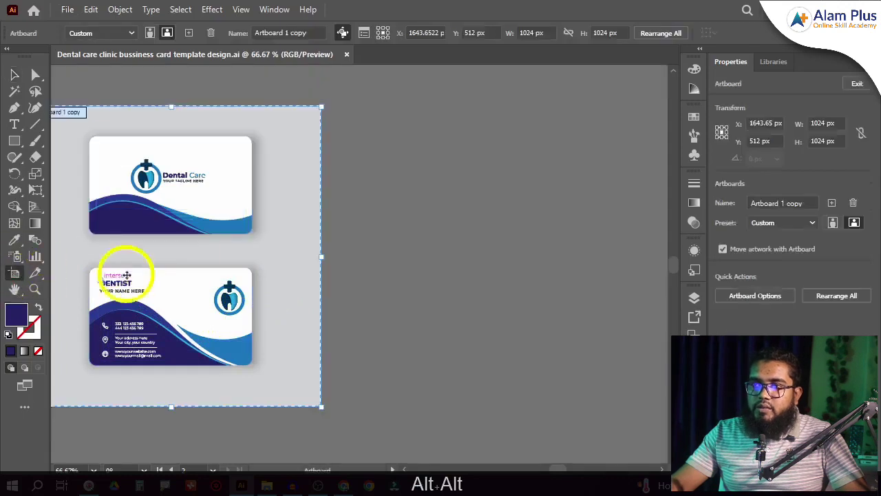
{"action": "left_click_drag", "start_coordinate": [200, 256], "coordinate": [542, 253]}
{"action": "scroll", "coordinate": [310, 264], "scroll_direction": "down", "scroll_amount": 1}
{"action": "scroll", "coordinate": [265, 249], "scroll_direction": "down", "scroll_amount": 1}
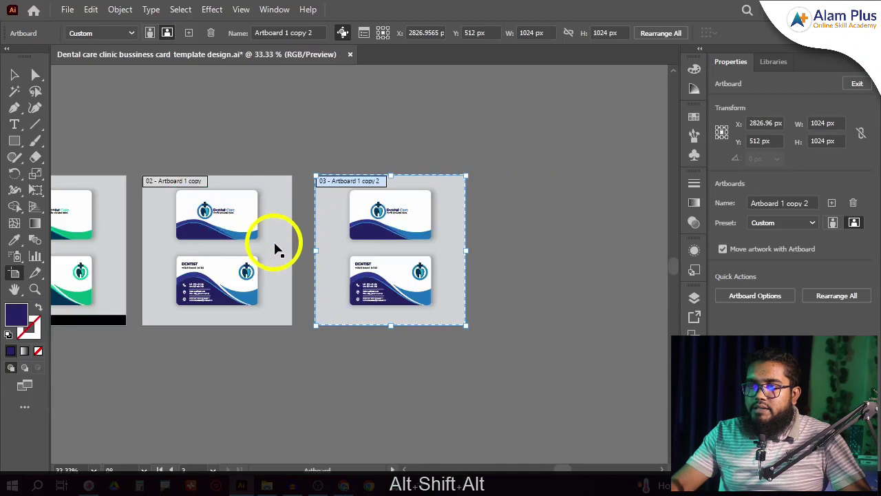
{"action": "key", "text": "ctrl+z"}
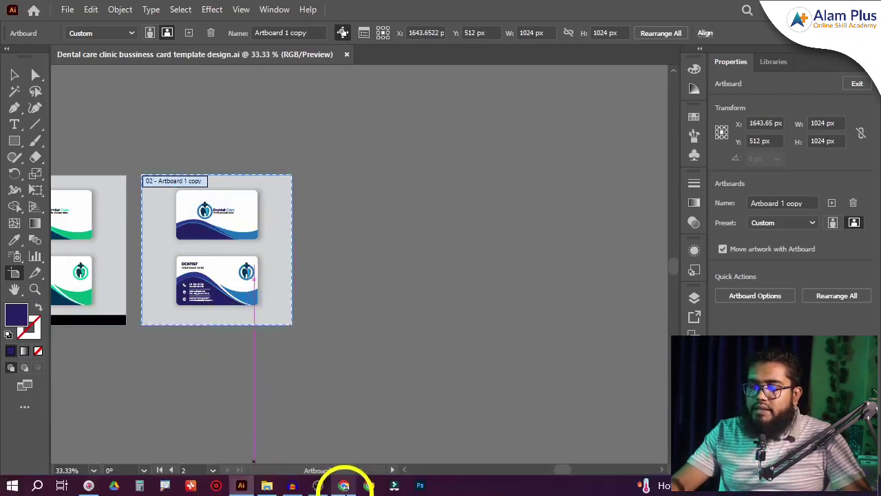
Switch to Chrome and search Google for "dribbble thumbnail size" in a new tab.
{"action": "left_click", "coordinate": [344, 482]}
{"action": "left_click", "coordinate": [349, 12]}
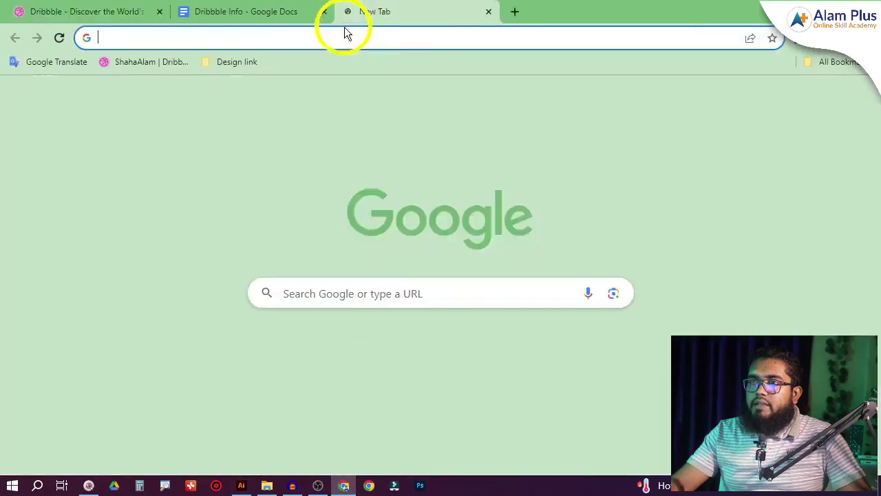
{"action": "left_click", "coordinate": [345, 36]}
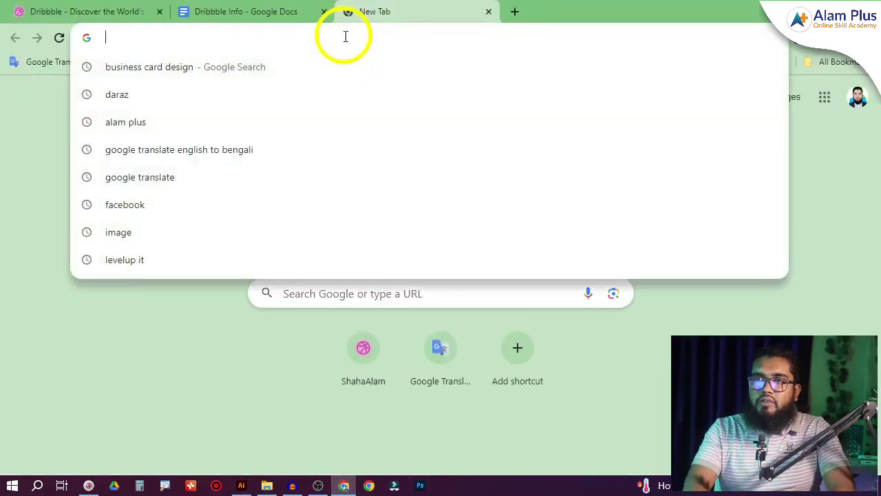
{"action": "type", "text": "ed"}
{"action": "key", "text": "BackSpace"}
{"action": "key", "text": "BackSpace"}
{"action": "type", "text": "dribbble"}
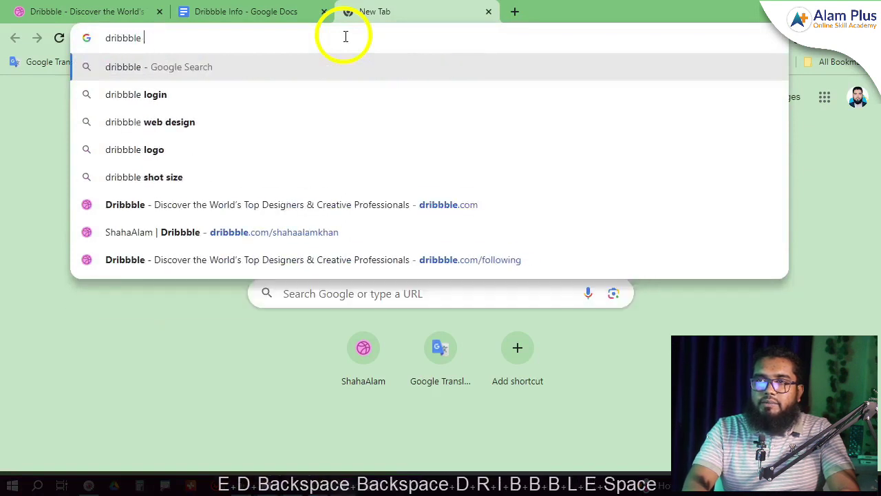
{"action": "key", "text": "BackSpace"}
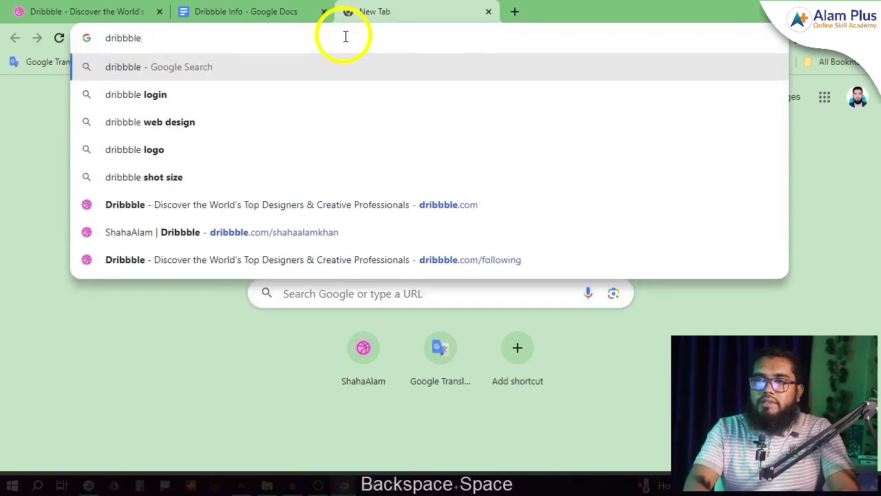
{"action": "type", "text": "thumbnail size"}
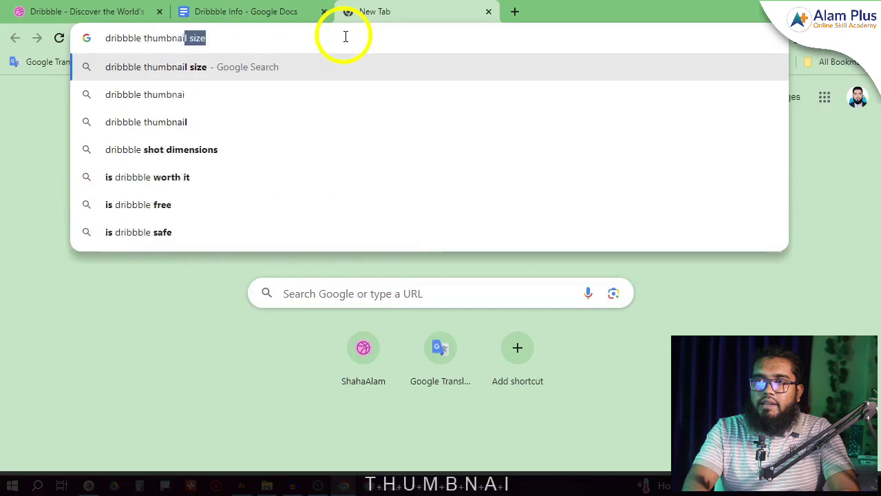
{"action": "key", "text": "Return"}
Examine the recommended Dribbble thumbnail resolution and the answer to "What size is a Dribbble post 2023?" alongside the thumbnail cropping view.
{"action": "left_click_drag", "start_coordinate": [267, 222], "coordinate": [211, 212]}
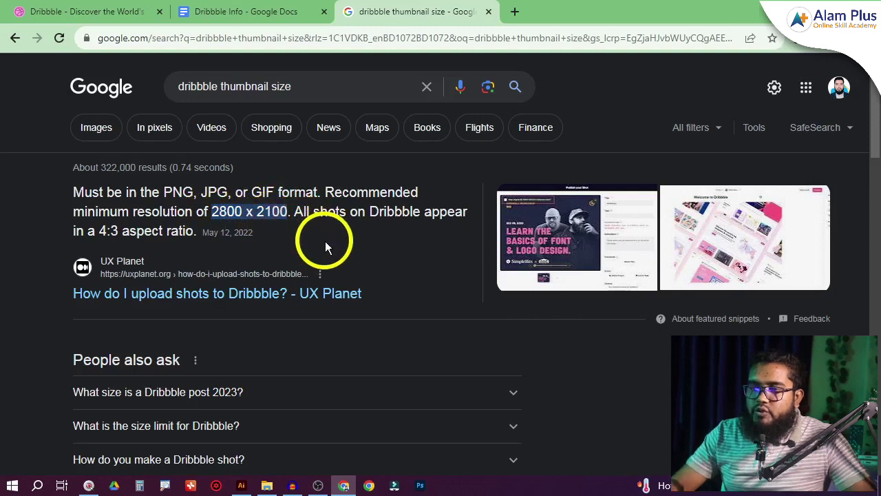
{"action": "scroll", "coordinate": [325, 242], "scroll_direction": "down", "scroll_amount": 3}
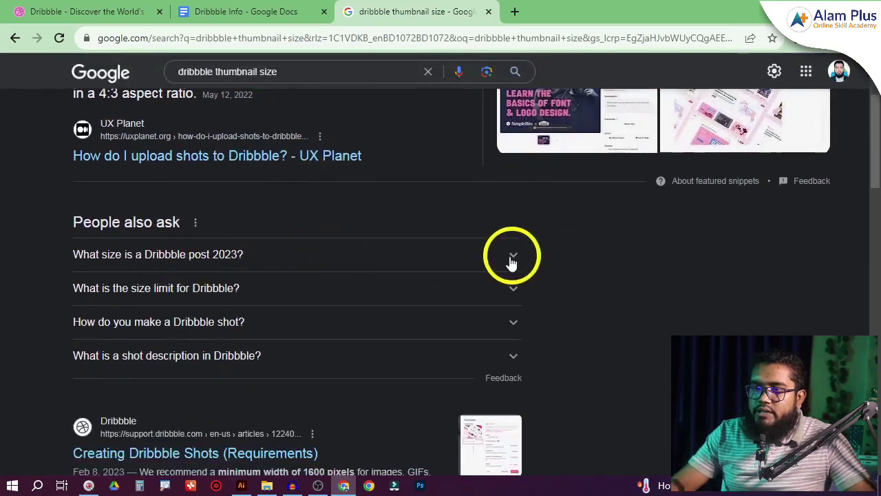
{"action": "left_click", "coordinate": [513, 260]}
{"action": "left_click_drag", "start_coordinate": [143, 278], "coordinate": [177, 279]}
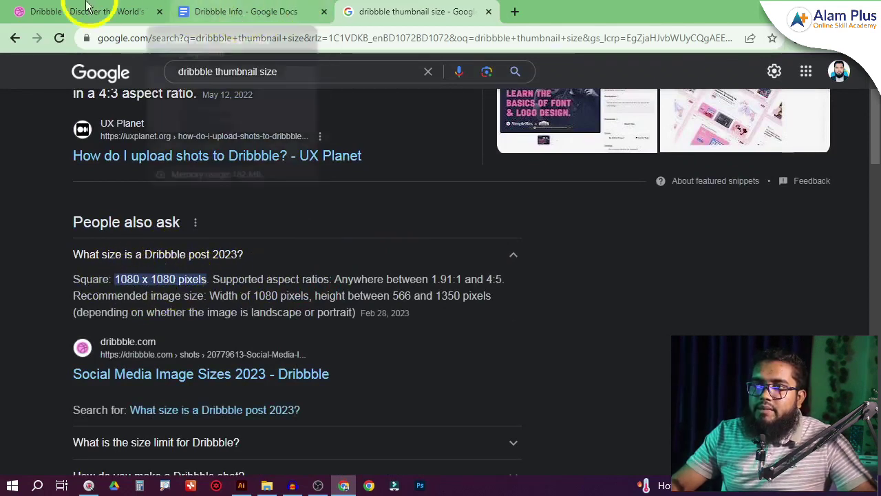
{"action": "left_click", "coordinate": [59, 11]}
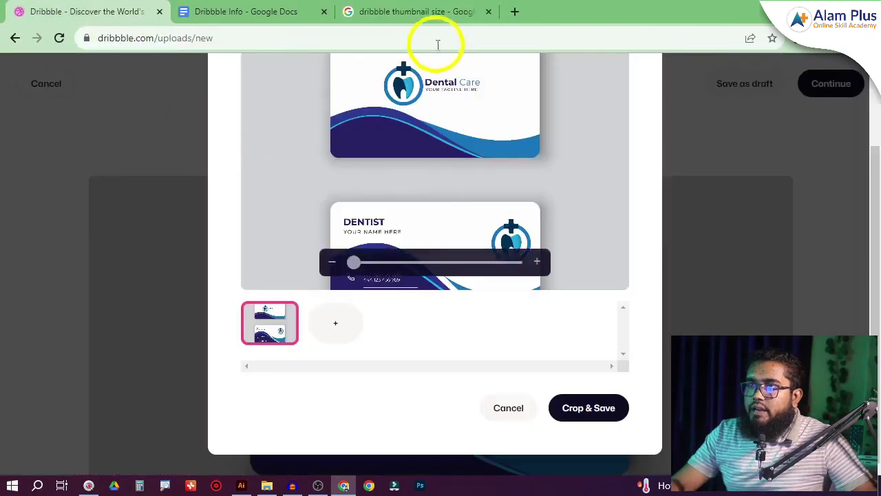
{"action": "left_click", "coordinate": [279, 12]}
{"action": "left_click", "coordinate": [400, 21]}
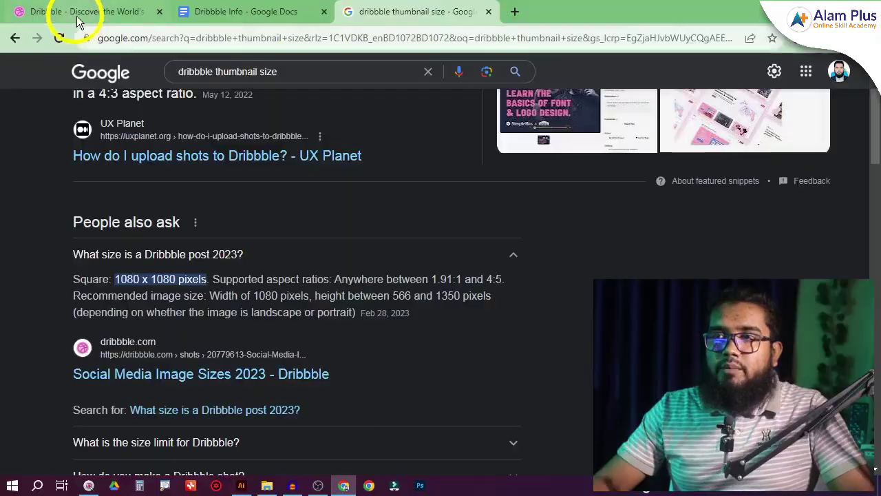
Switch to Illustrator and duplicate the purple dental card artboard with its artwork to the right of the original.
{"action": "left_click", "coordinate": [241, 486]}
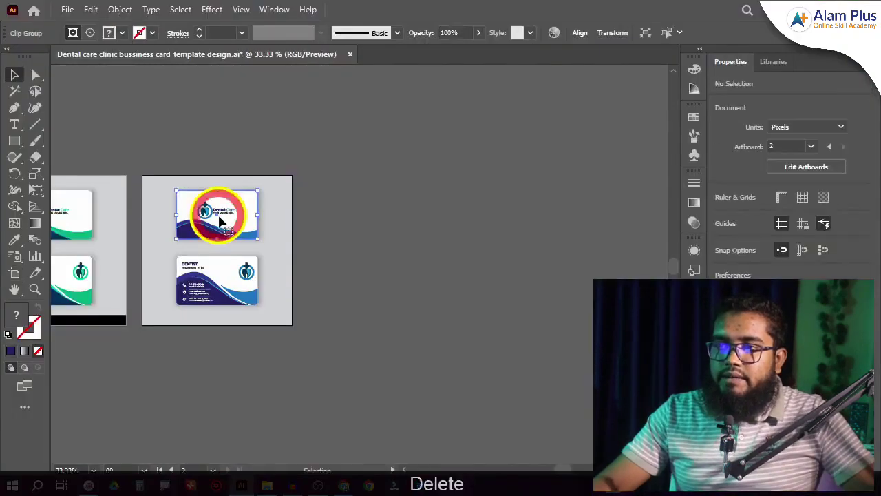
{"action": "left_click", "coordinate": [211, 206]}
{"action": "left_click", "coordinate": [221, 282], "text": "shift"}
{"action": "scroll", "coordinate": [223, 284], "scroll_direction": "up", "scroll_amount": 2}
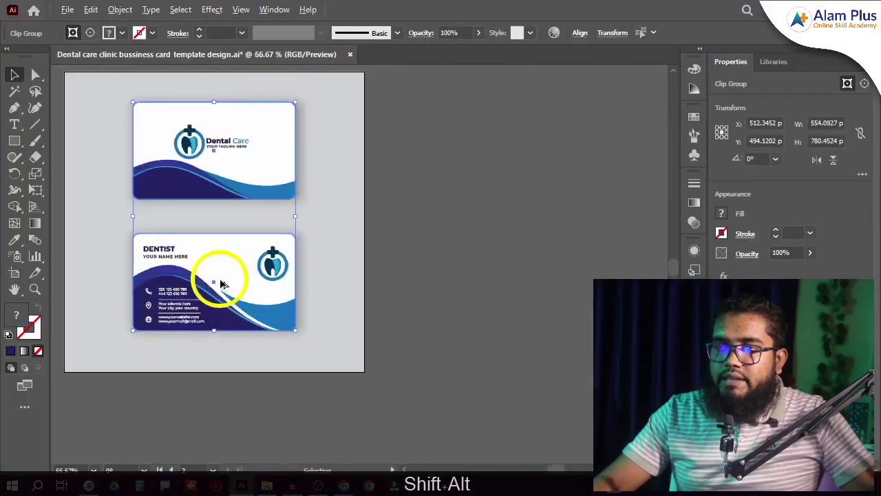
{"action": "scroll", "coordinate": [222, 284], "scroll_direction": "down", "scroll_amount": 3}
{"action": "left_click", "coordinate": [14, 273]}
{"action": "left_click_drag", "start_coordinate": [220, 245], "coordinate": [388, 250]}
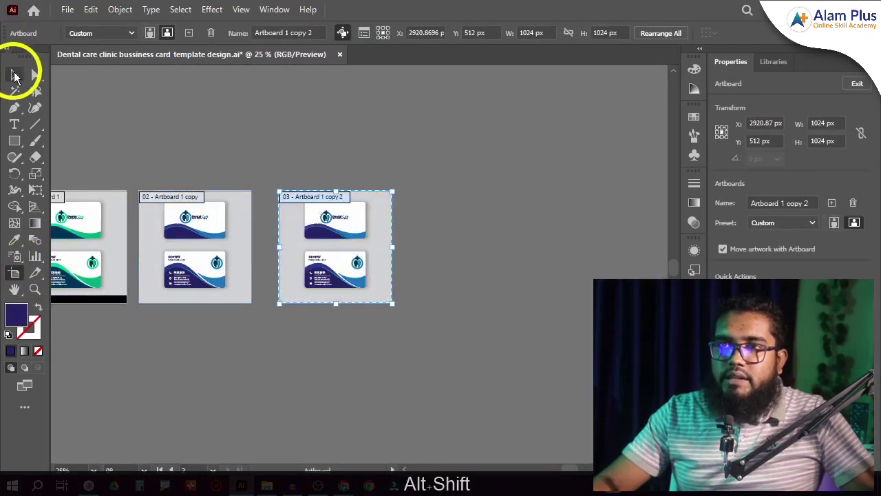
{"action": "left_click", "coordinate": [15, 76]}
{"action": "scroll", "coordinate": [344, 272], "scroll_direction": "up", "scroll_amount": 3}
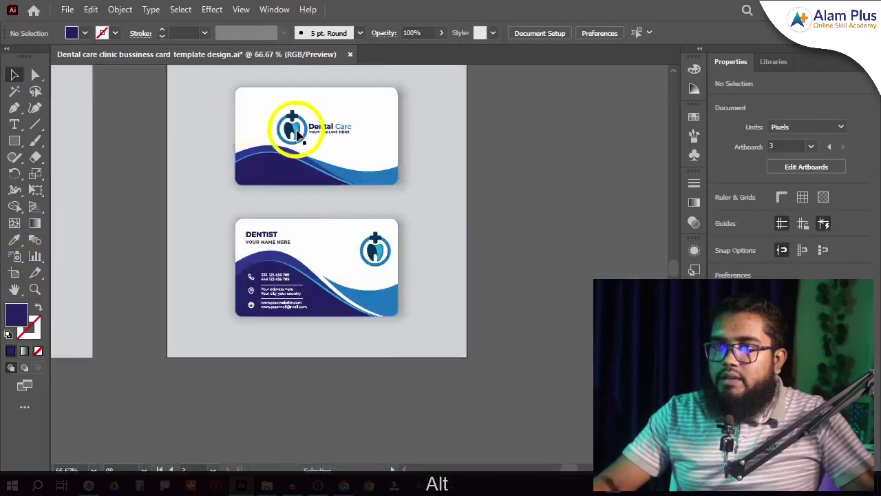
{"action": "left_click", "coordinate": [299, 135]}
{"action": "left_click", "coordinate": [348, 245], "text": "shift"}
{"action": "mouse_move", "coordinate": [398, 316]}
{"action": "left_mouse_down"}
{"action": "mouse_move", "coordinate": [409, 319]}
{"action": "mouse_move", "coordinate": [376, 289]}
{"action": "mouse_move", "coordinate": [409, 303]}
{"action": "left_mouse_up"}
{"action": "key", "text": "ctrl+z"}
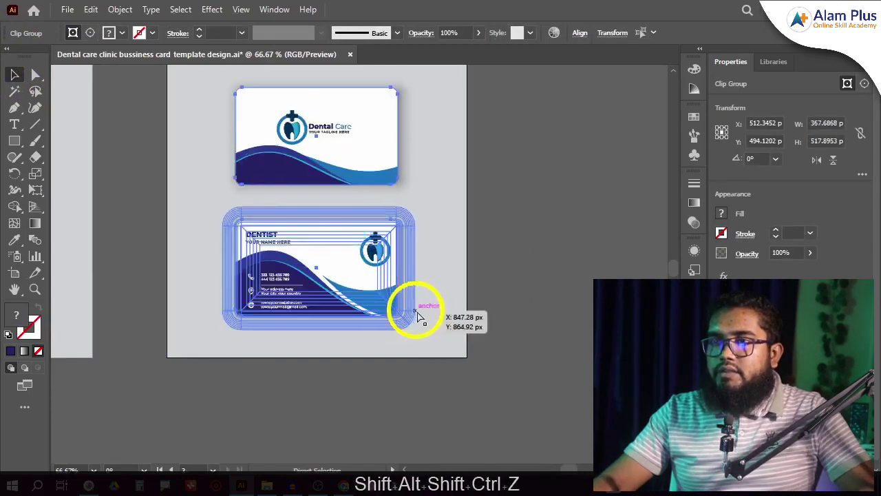
Lock the grey background rectangle of the duplicated artboard so that only the cards remain selectable.
{"action": "left_click", "coordinate": [504, 232]}
{"action": "left_click", "coordinate": [454, 174]}
{"action": "key", "text": "ctrl+2"}
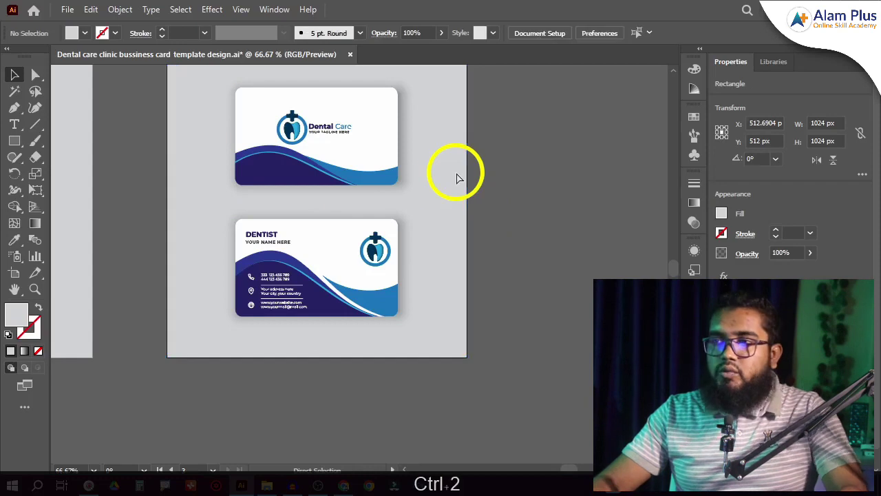
Group both dental cards with their shadows and scale the group proportionally about its centre to roughly two-thirds size.
{"action": "left_click", "coordinate": [236, 309]}
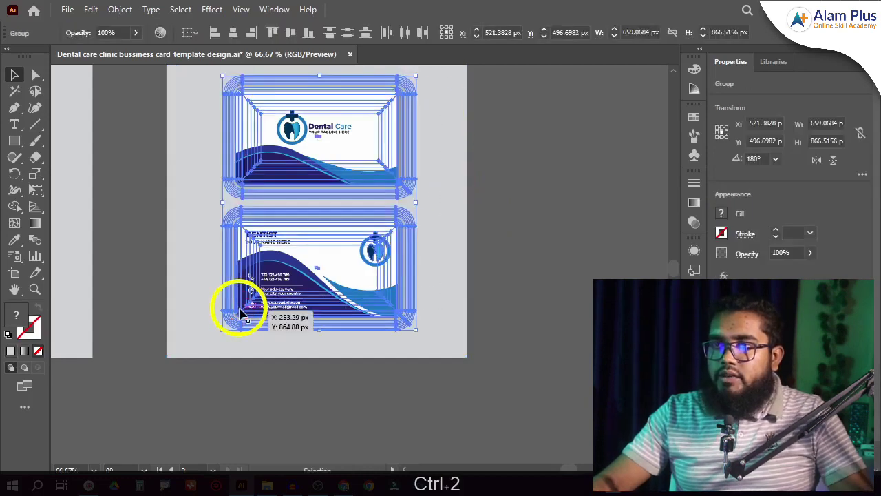
{"action": "key", "text": "ctrl+g"}
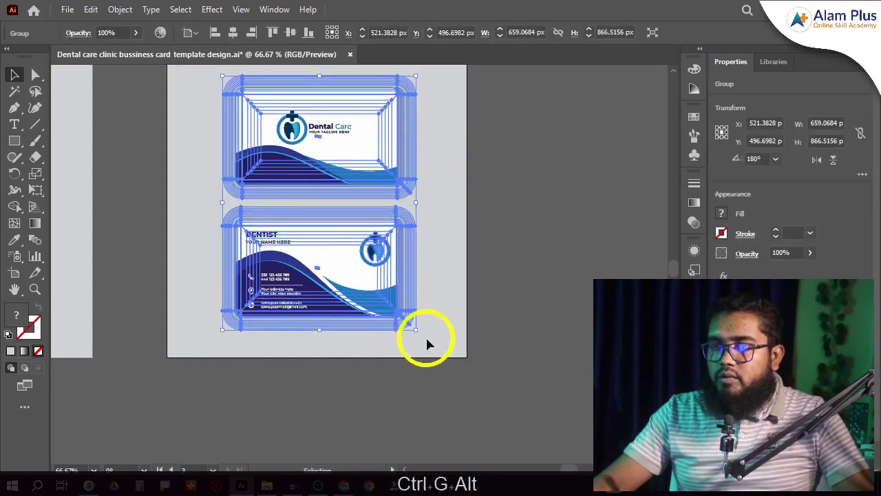
{"action": "left_click_drag", "start_coordinate": [413, 331], "coordinate": [383, 286]}
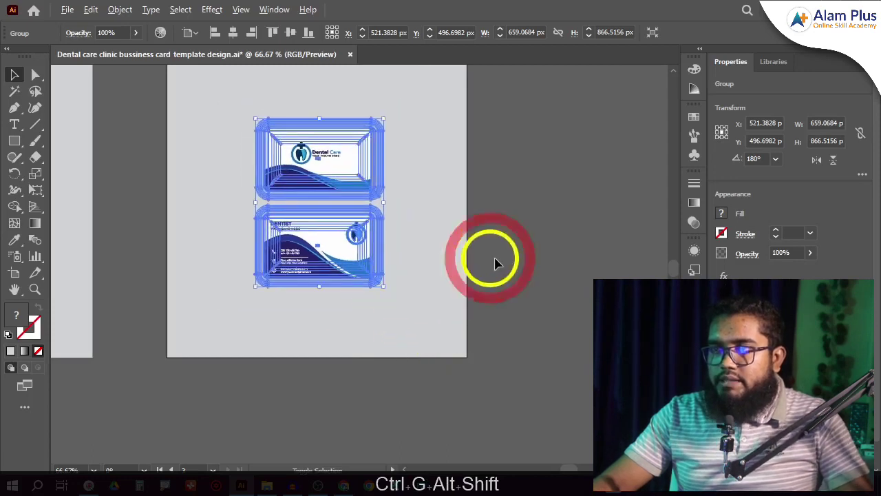
{"action": "left_click", "coordinate": [520, 251]}
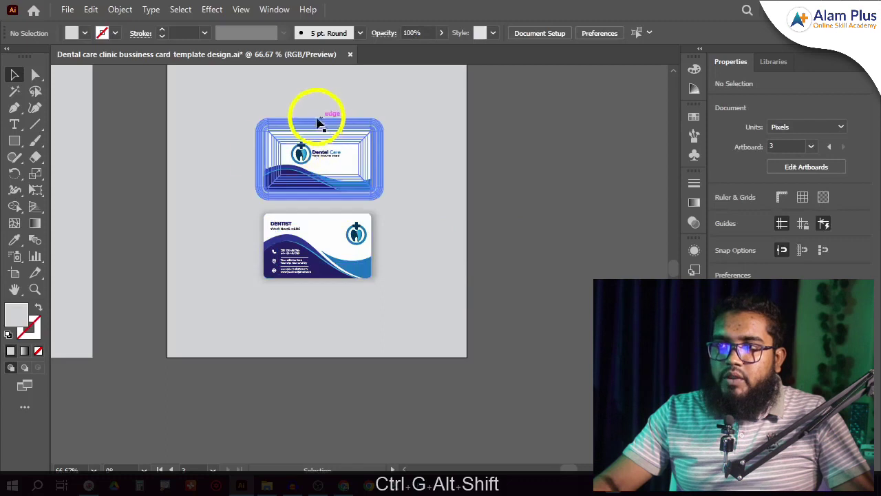
Export only artboard 3 to the Desktop as an RGB JPEG named "Dental care clinic bussiness card template design", at maximum quality and 300 ppi.
{"action": "left_click", "coordinate": [68, 11]}
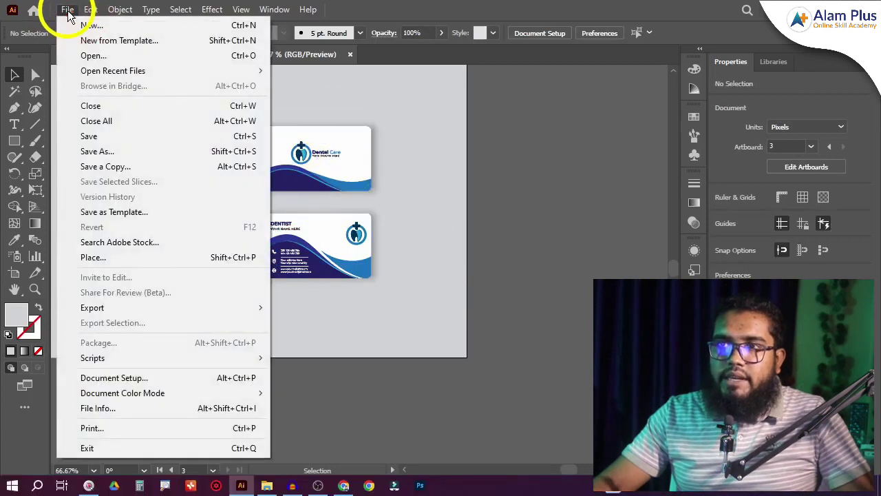
{"action": "left_click", "coordinate": [165, 307]}
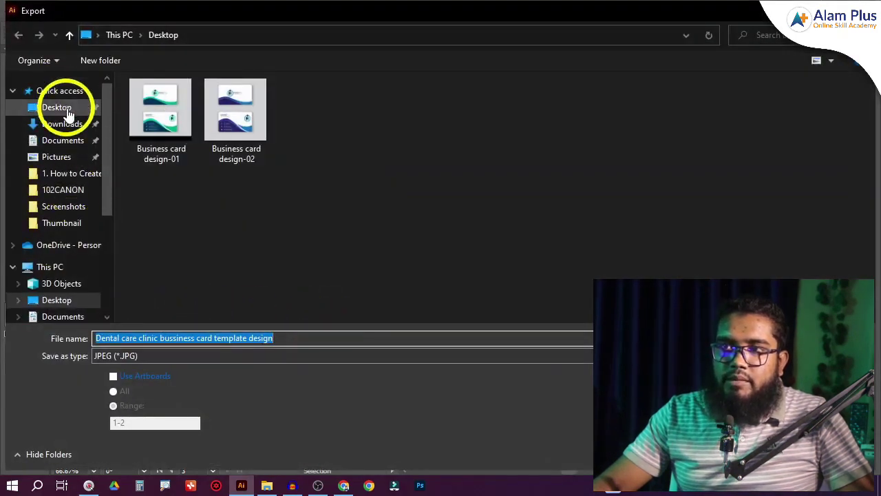
{"action": "left_click", "coordinate": [297, 338]}
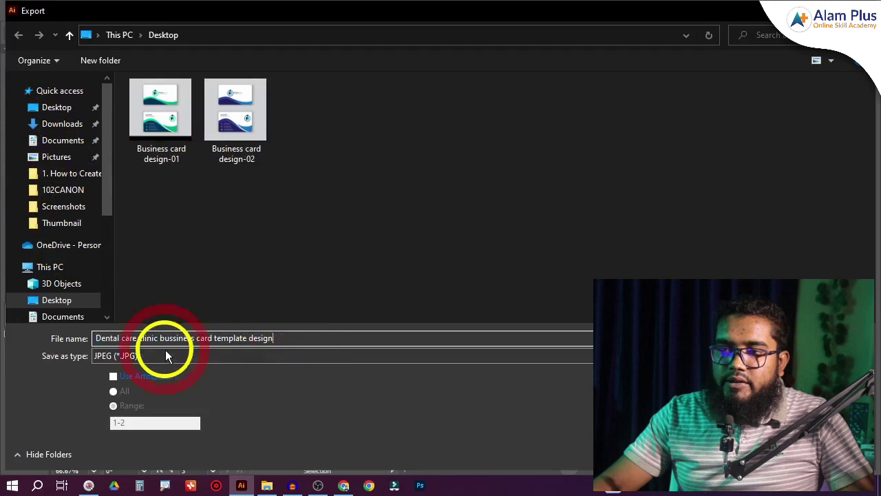
{"action": "left_click", "coordinate": [113, 376]}
{"action": "left_click", "coordinate": [113, 405]}
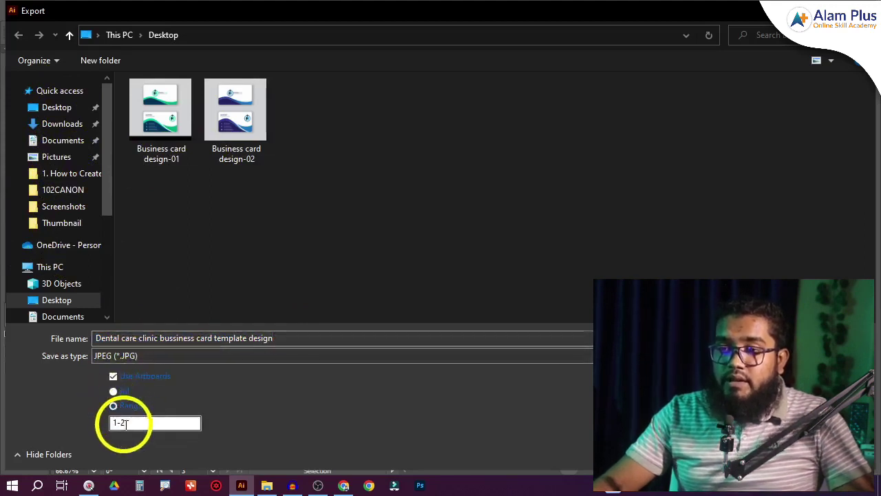
{"action": "left_click", "coordinate": [134, 424]}
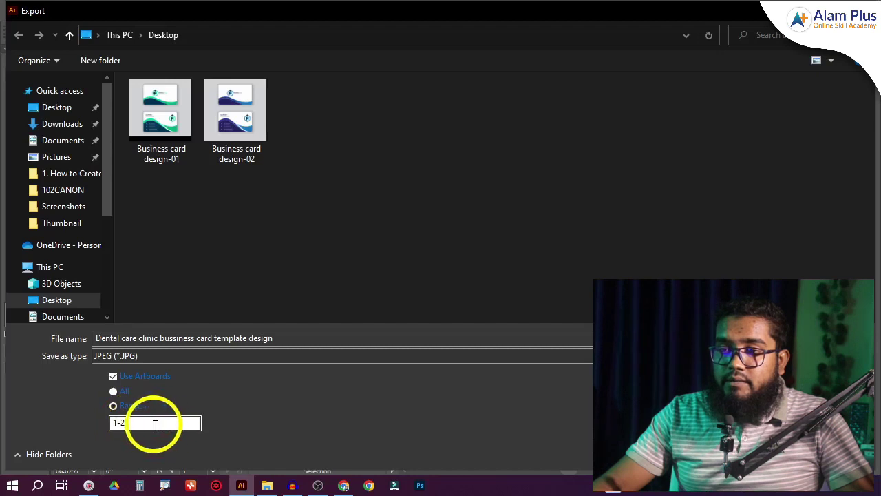
{"action": "left_click_drag", "start_coordinate": [129, 424], "coordinate": [81, 419]}
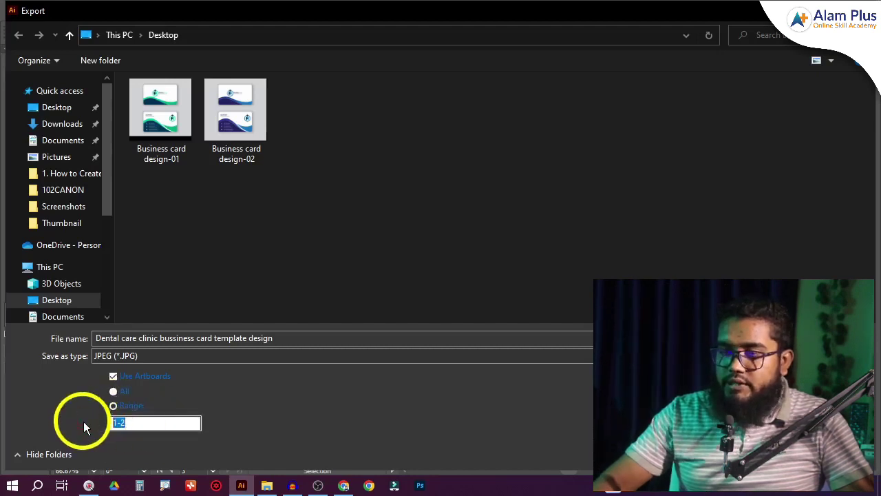
{"action": "type", "text": "3"}
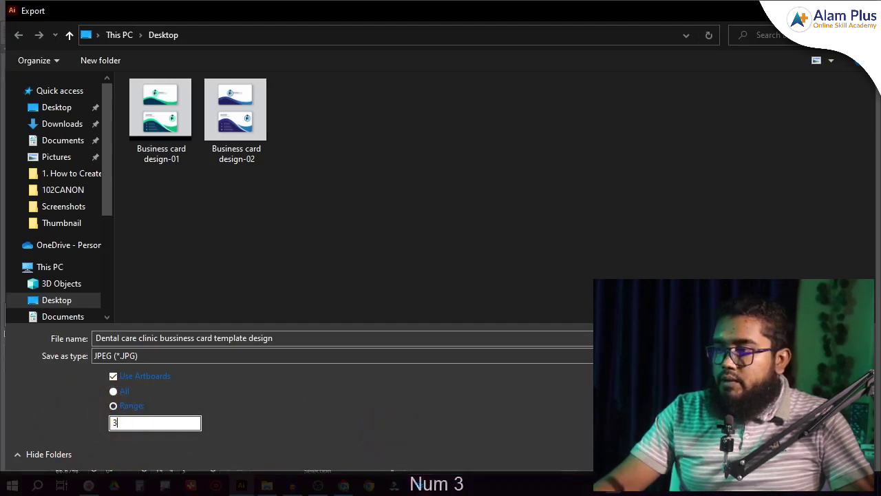
{"action": "key", "text": "Return"}
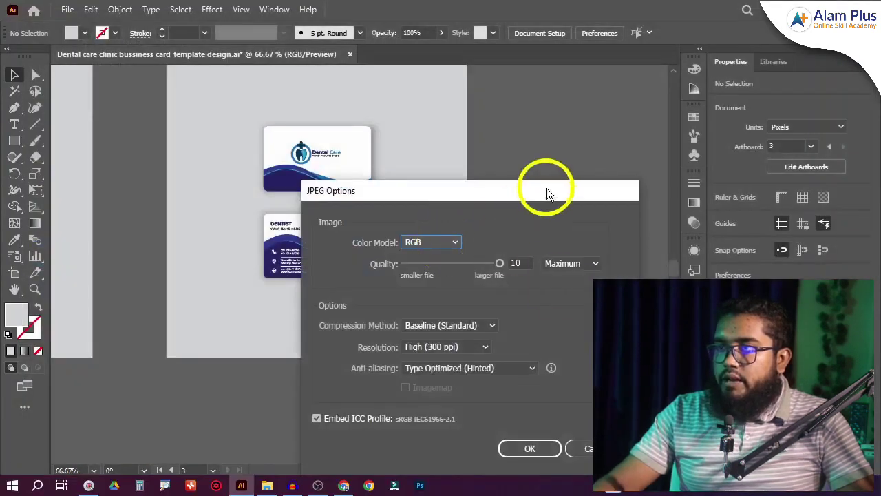
{"action": "left_click_drag", "start_coordinate": [546, 191], "coordinate": [452, 84]}
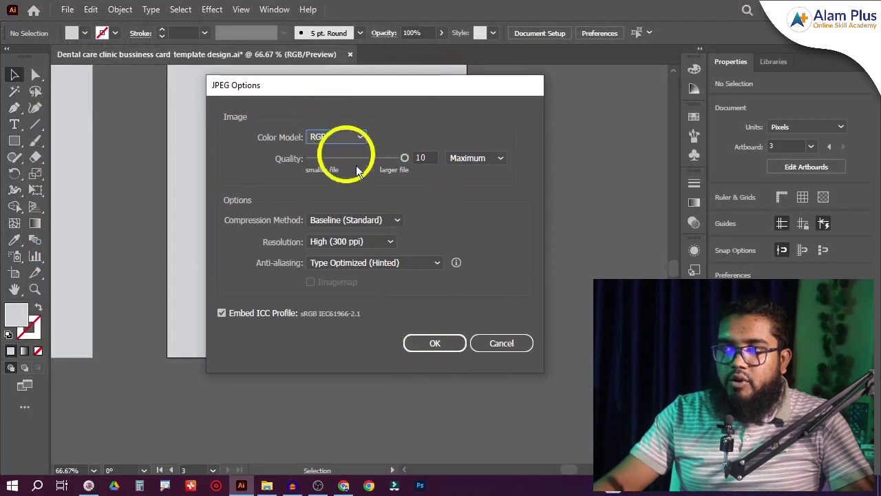
{"action": "left_click", "coordinate": [433, 343]}
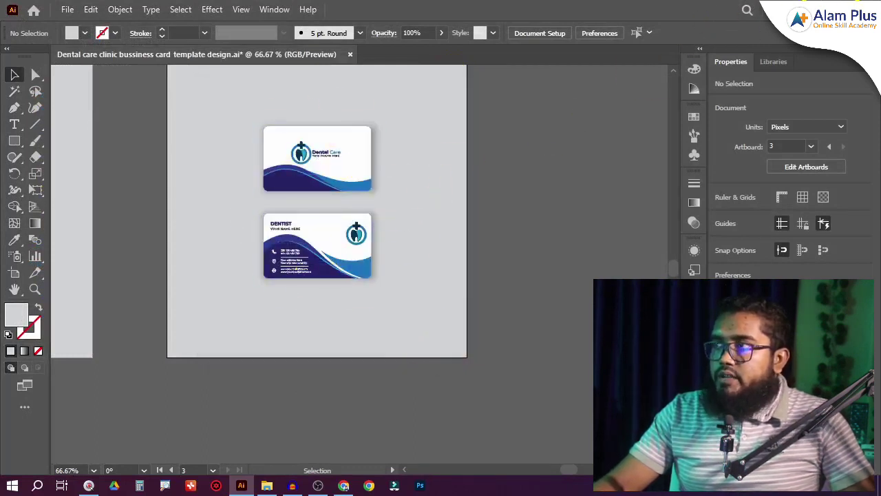
Switch to the Dribbble upload page in Chrome and reposition the original card image vertically within the thumbnail crop.
{"action": "key", "text": "alt+Tab"}
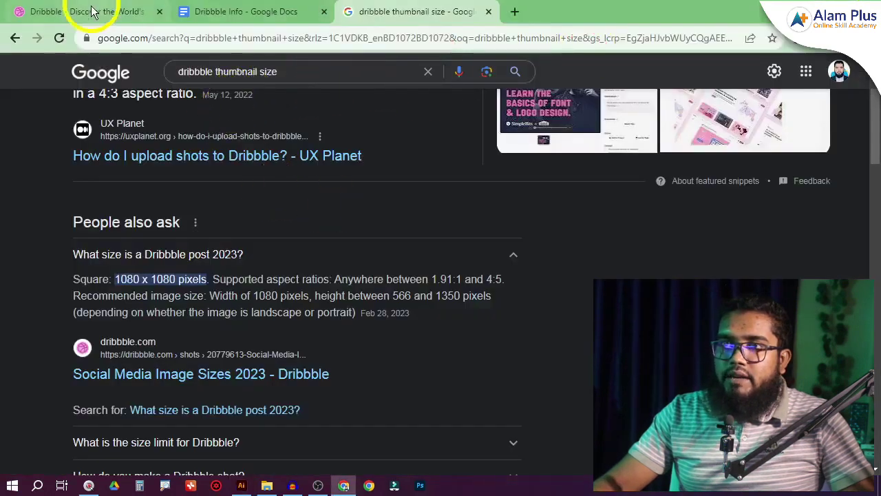
{"action": "left_click", "coordinate": [69, 11]}
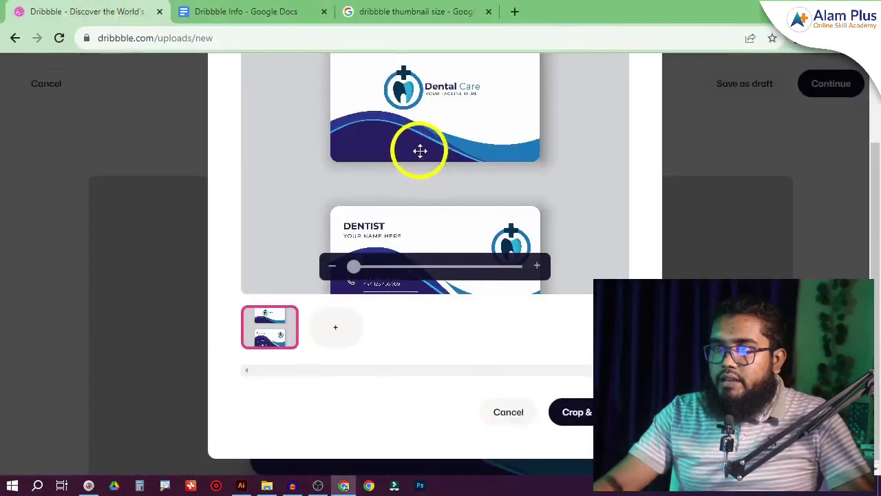
{"action": "scroll", "coordinate": [429, 200], "scroll_direction": "up", "scroll_amount": 2}
{"action": "scroll", "coordinate": [496, 245], "scroll_direction": "down", "scroll_amount": 1}
{"action": "left_click_drag", "start_coordinate": [476, 237], "coordinate": [473, 213]}
{"action": "scroll", "coordinate": [465, 241], "scroll_direction": "up", "scroll_amount": 1}
{"action": "left_click_drag", "start_coordinate": [459, 273], "coordinate": [458, 291]}
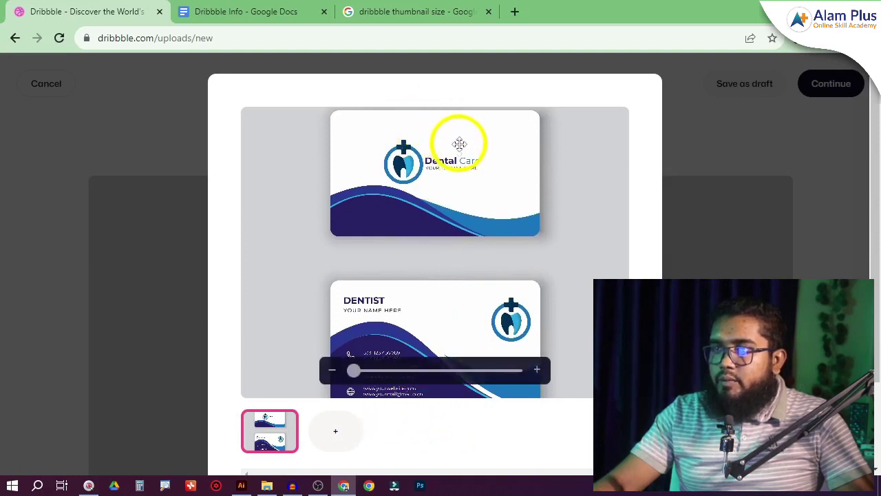
{"action": "left_click_drag", "start_coordinate": [459, 143], "coordinate": [472, 66]}
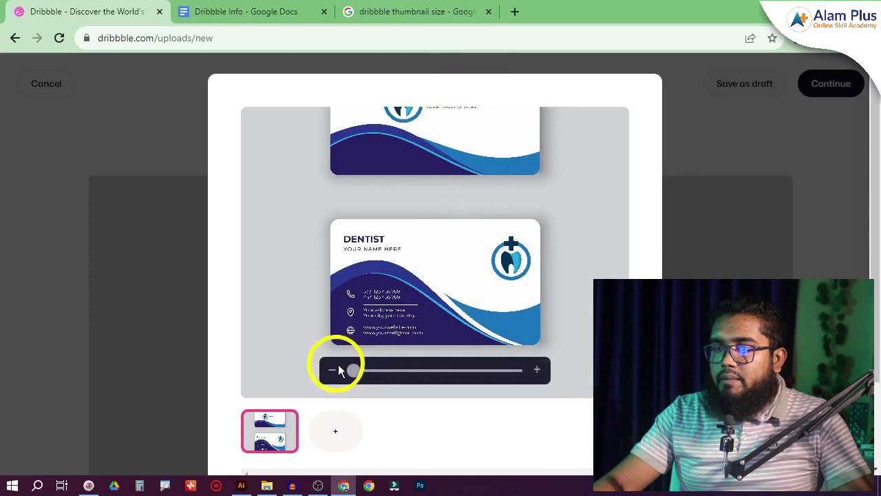
Enlarge the original image in the thumbnail crop until the Dentist card fills the frame, and centre it.
{"action": "left_click_drag", "start_coordinate": [352, 370], "coordinate": [428, 166]}
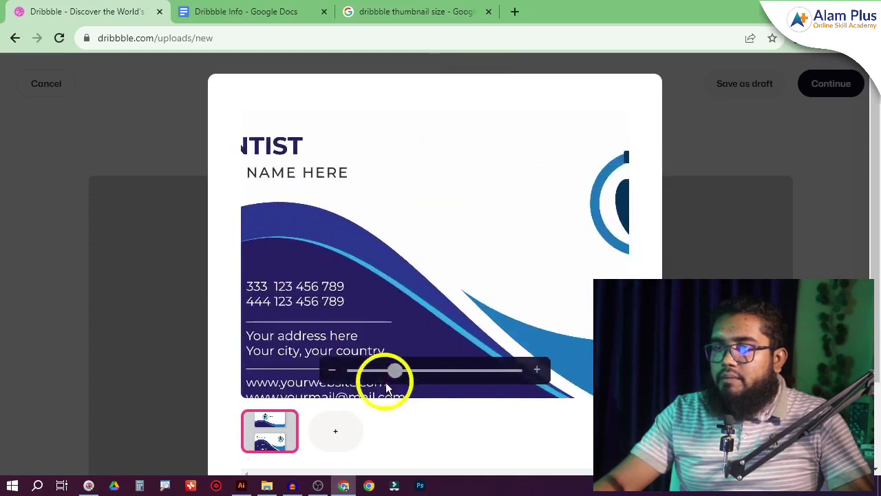
{"action": "left_click_drag", "start_coordinate": [394, 372], "coordinate": [372, 373]}
{"action": "left_click_drag", "start_coordinate": [429, 269], "coordinate": [438, 250]}
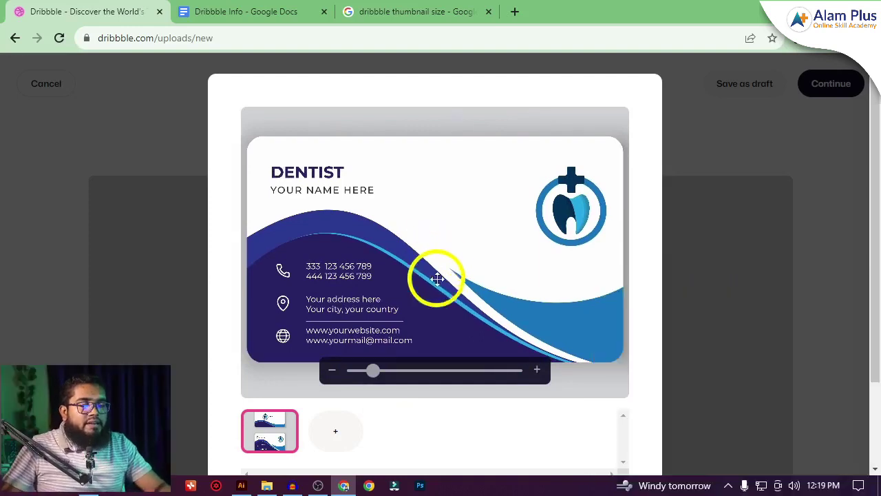
{"action": "scroll", "coordinate": [437, 279], "scroll_direction": "down", "scroll_amount": 3}
{"action": "scroll", "coordinate": [420, 336], "scroll_direction": "up", "scroll_amount": 2}
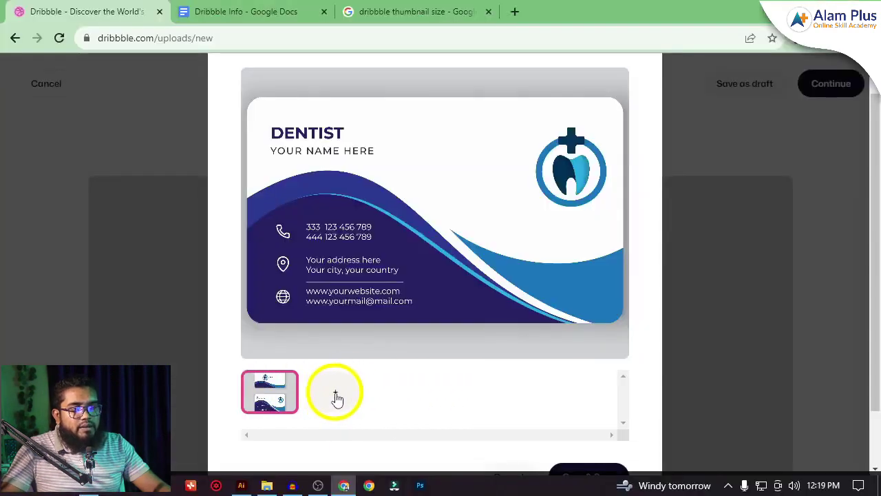
Add the exported image "Dental care clinic bussiness card template design-03" from the Desktop as another thumbnail option.
{"action": "left_click", "coordinate": [337, 398]}
{"action": "left_click", "coordinate": [315, 120]}
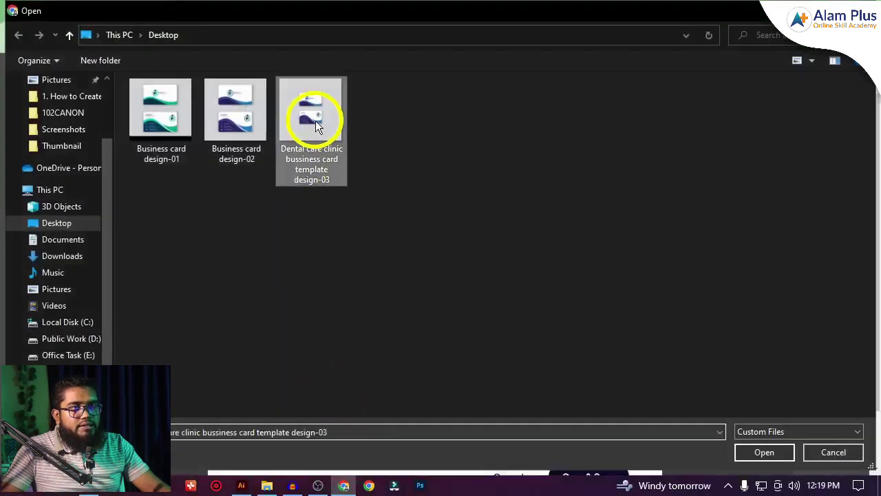
{"action": "left_click", "coordinate": [762, 451]}
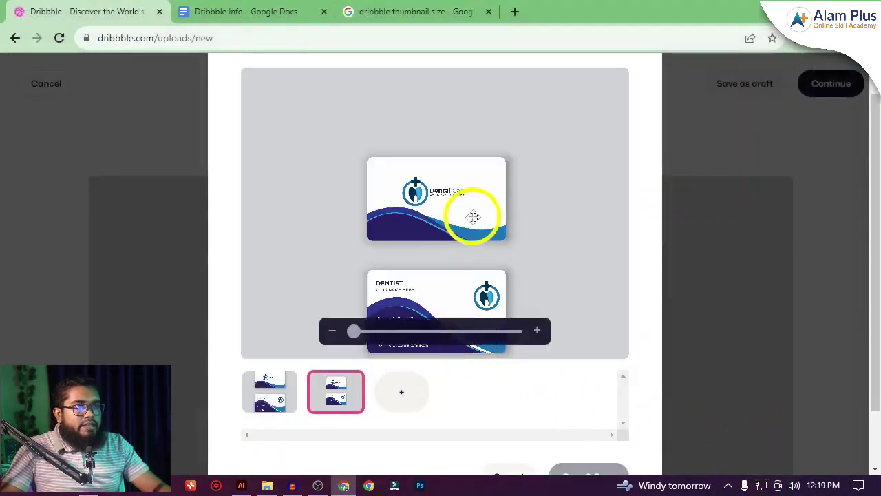
Enlarge the new thumbnail image slightly, centre both cards within the crop frame, and apply the crop.
{"action": "left_click_drag", "start_coordinate": [473, 216], "coordinate": [476, 161]}
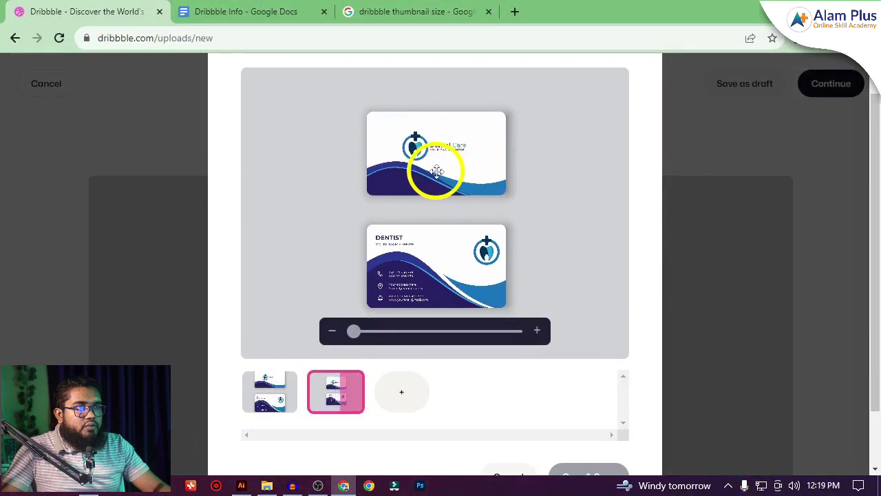
{"action": "mouse_move", "coordinate": [427, 285]}
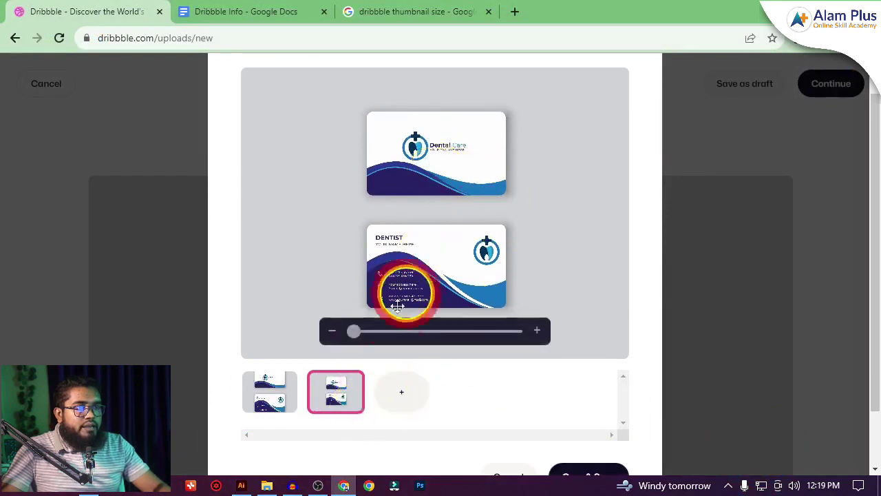
{"action": "left_click_drag", "start_coordinate": [348, 331], "coordinate": [362, 332]}
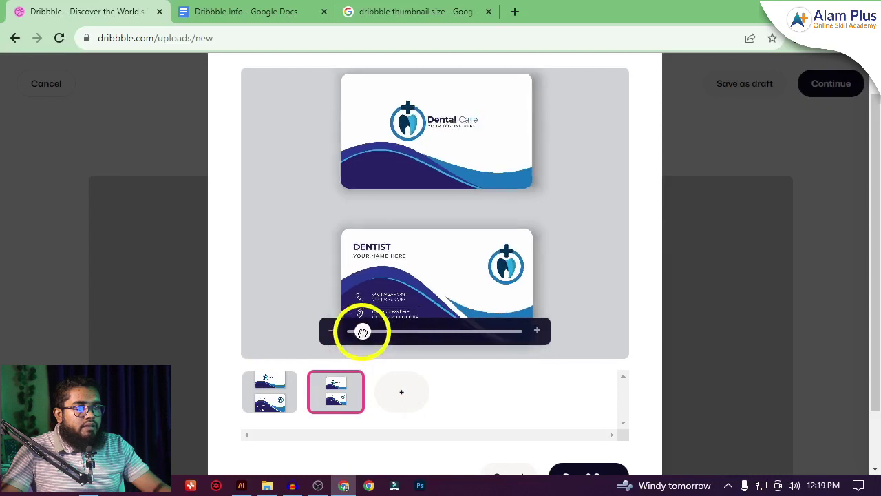
{"action": "left_click_drag", "start_coordinate": [489, 249], "coordinate": [490, 253]}
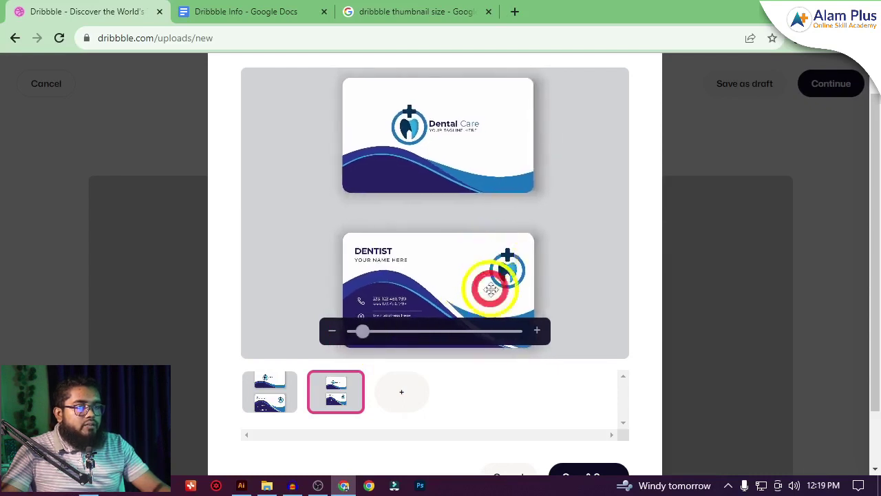
{"action": "scroll", "coordinate": [581, 427], "scroll_direction": "down", "scroll_amount": 1}
{"action": "left_click", "coordinate": [586, 413]}
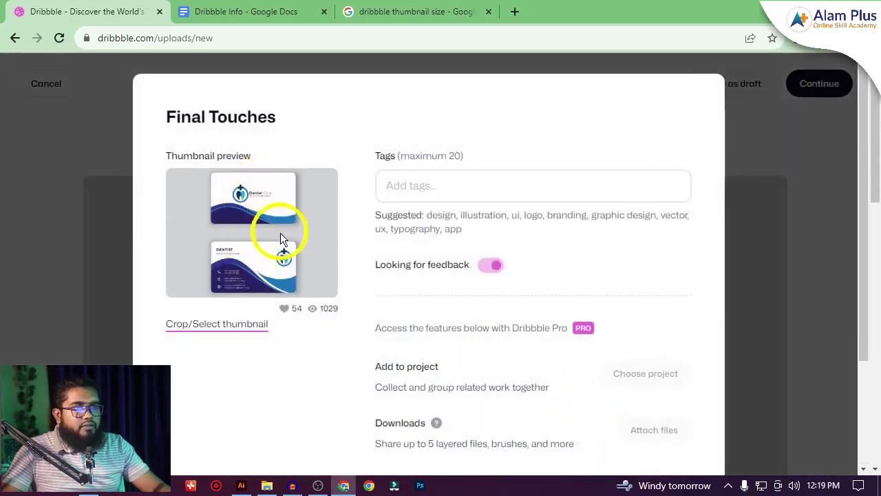
Add the tag "Business Card Design" to the shot and return to the tag entry.
{"action": "left_click", "coordinate": [409, 186]}
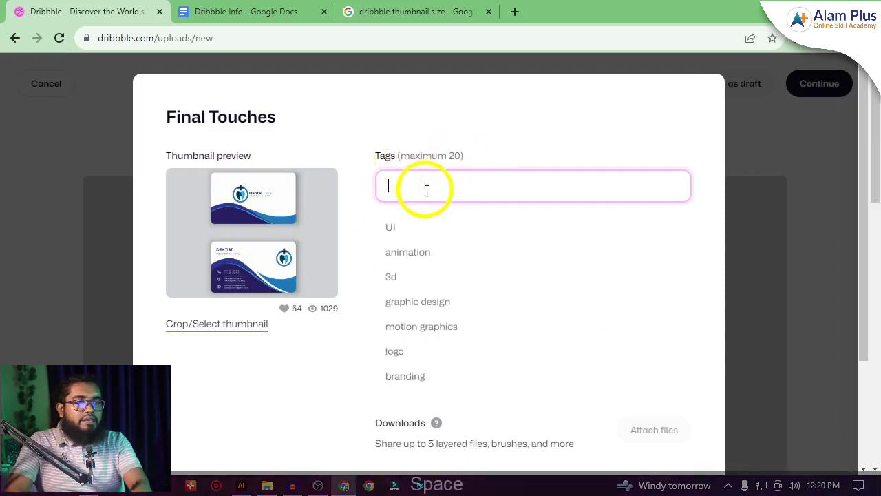
{"action": "key", "text": "BackSpace"}
{"action": "key", "text": "BackSpace"}
{"action": "type", "text": "Business Card"}
{"action": "key", "text": "BackSpace"}
{"action": "key", "text": "BackSpace"}
{"action": "key", "text": "BackSpace"}
{"action": "key", "text": "BackSpace"}
{"action": "type", "text": "ard Deisgn"}
{"action": "key", "text": "BackSpace"}
{"action": "key", "text": "BackSpace"}
{"action": "key", "text": "BackSpace"}
{"action": "key", "text": "BackSpace"}
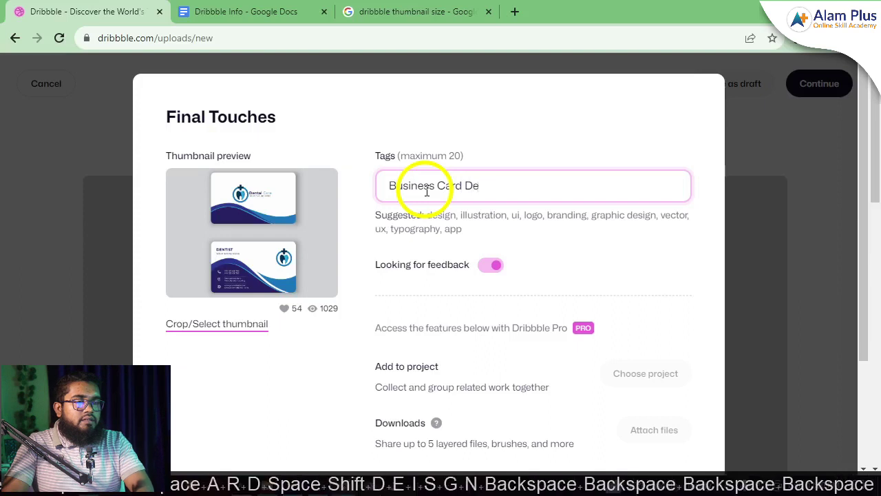
{"action": "type", "text": "sign,"}
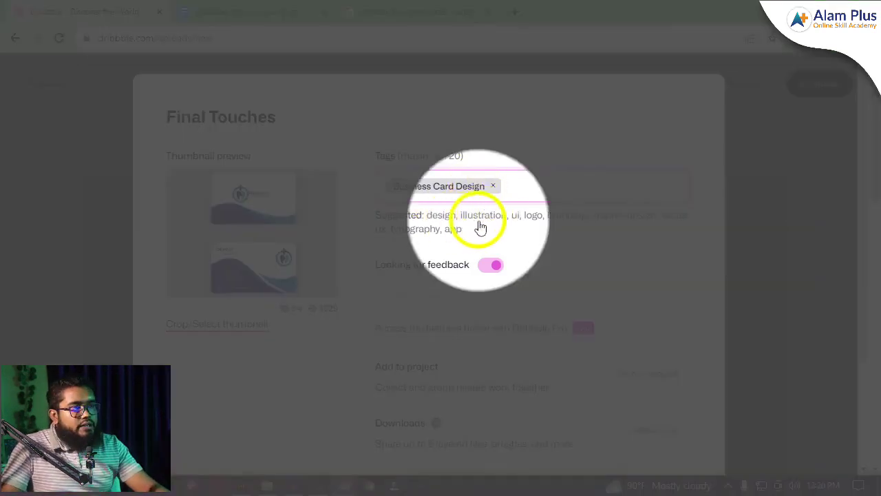
{"action": "key", "text": "Tab"}
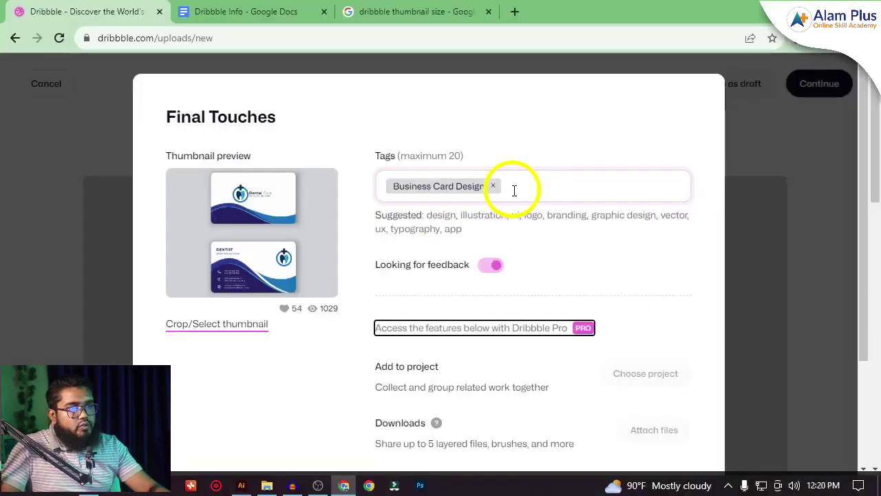
{"action": "left_click", "coordinate": [514, 191]}
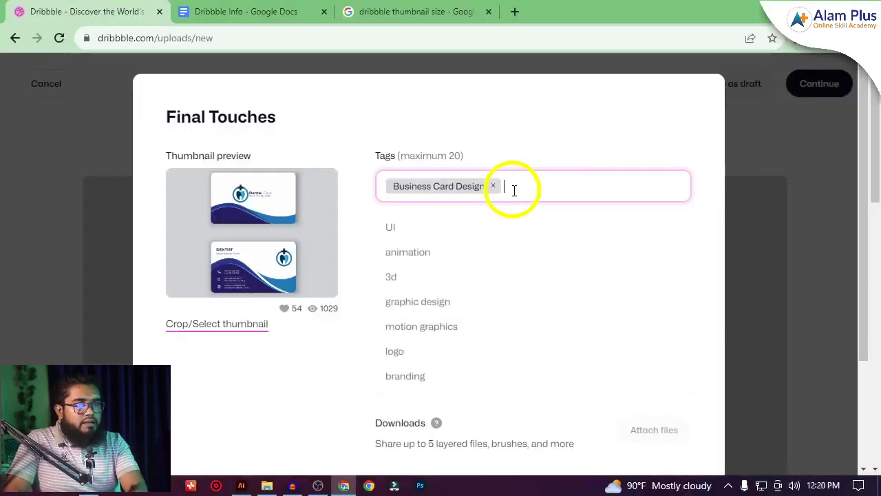
Add the tag "dentan business card design" to the shot.
{"action": "type", "text": "dentan businesscar"}
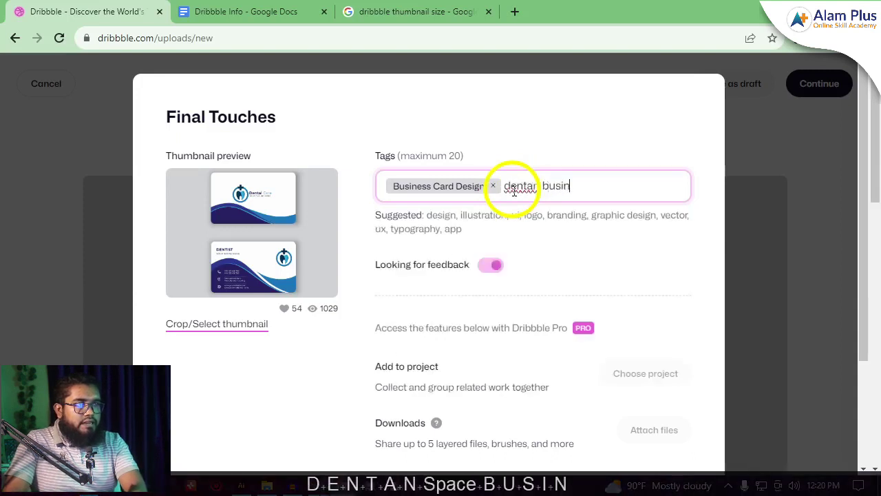
{"action": "key", "text": "BackSpace"}
{"action": "key", "text": "BackSpace"}
{"action": "key", "text": "BackSpace"}
{"action": "type", "text": "card design,"}
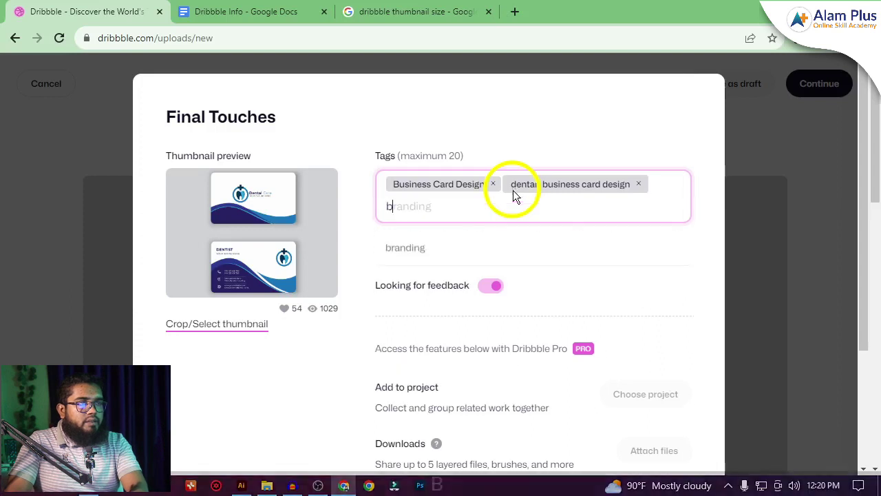
Add the tag "business card" and the suggested tags "design" and "graphic design".
{"action": "type", "text": "business card,"}
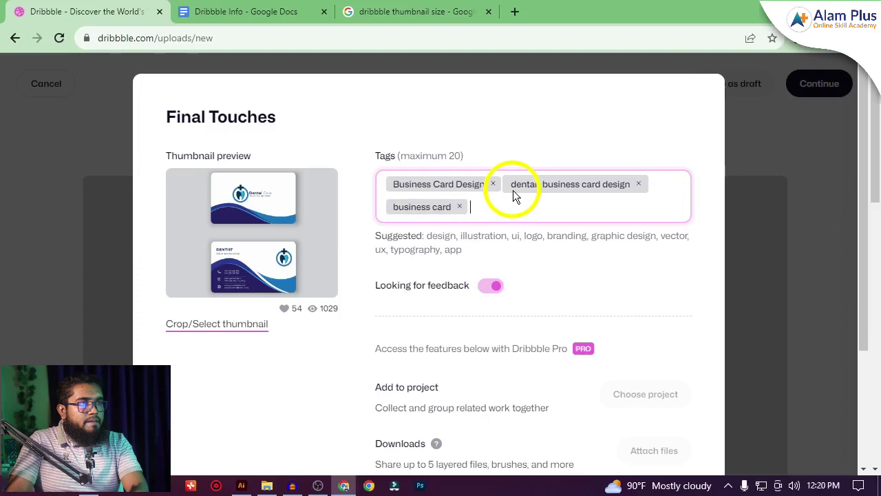
{"action": "left_click", "coordinate": [442, 237]}
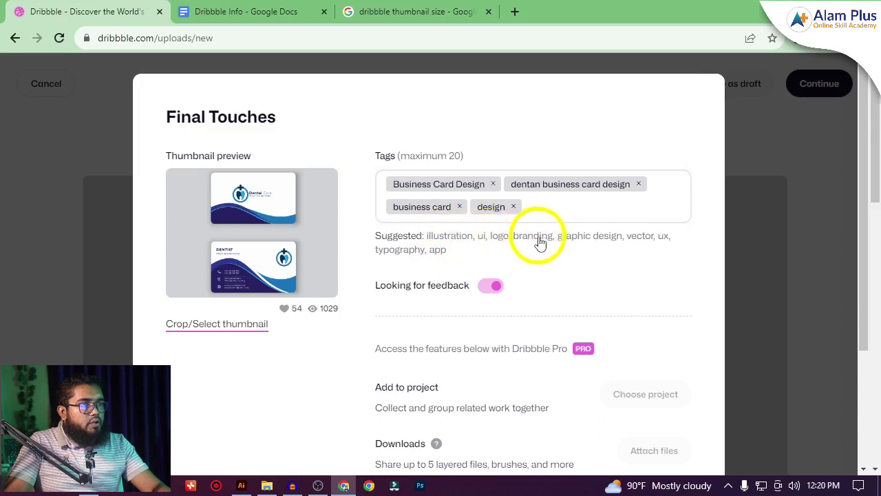
{"action": "left_click", "coordinate": [600, 238]}
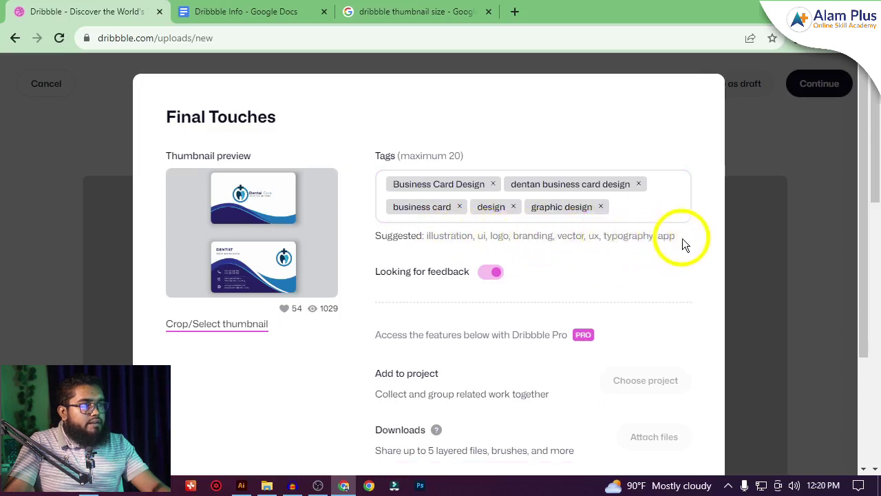
Add the tag "modern business card" to the shot.
{"action": "left_click", "coordinate": [622, 210]}
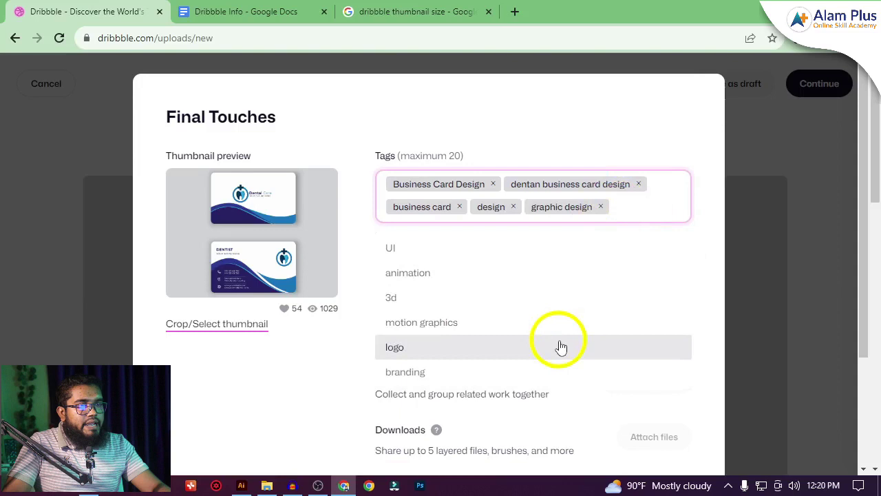
{"action": "scroll", "coordinate": [513, 352], "scroll_direction": "down", "scroll_amount": 3}
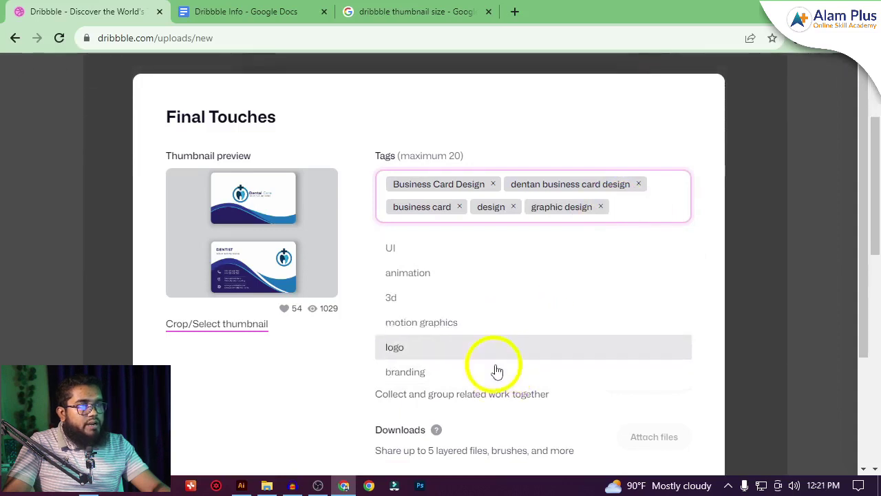
{"action": "scroll", "coordinate": [550, 296], "scroll_direction": "up", "scroll_amount": 3}
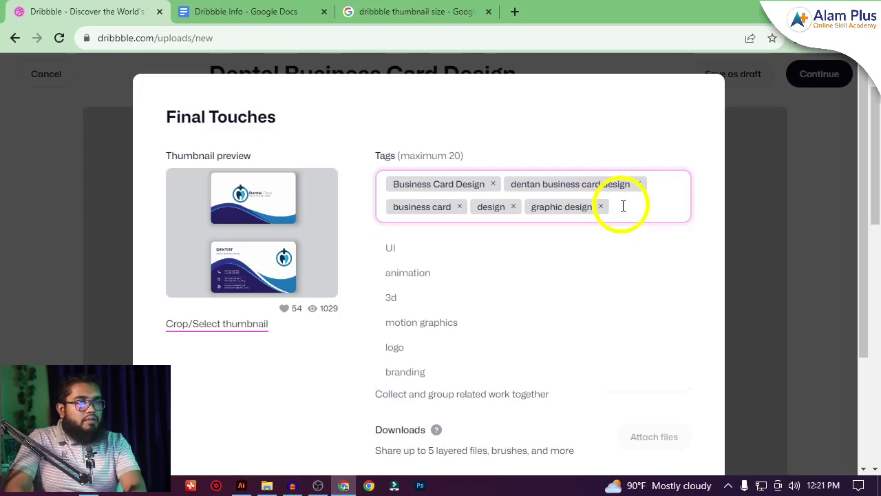
{"action": "type", "text": "modern bus"}
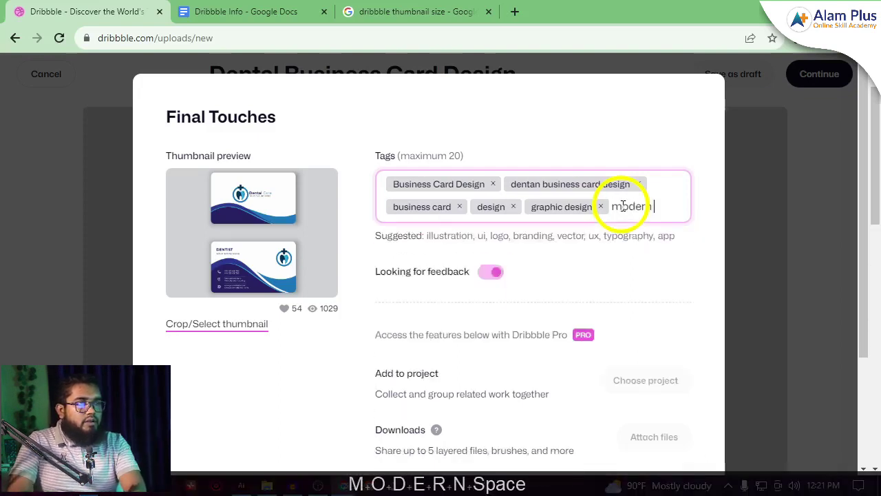
{"action": "key", "text": "BackSpace"}
{"action": "type", "text": "busi"}
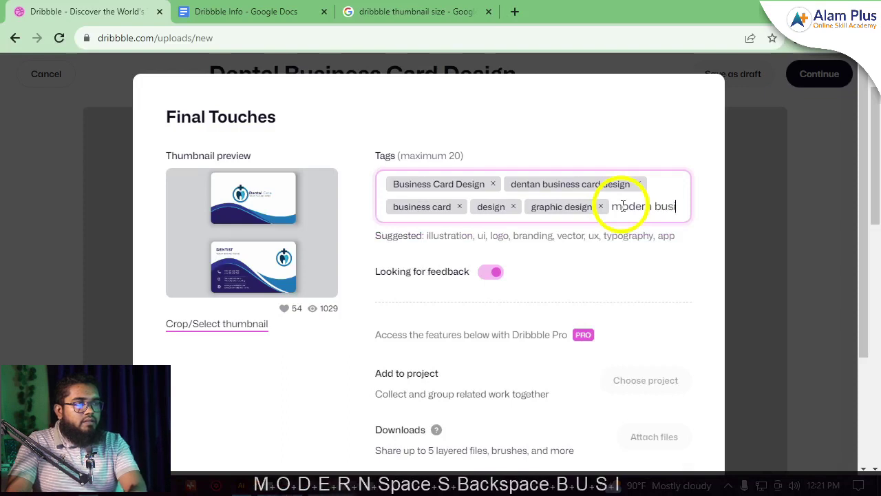
{"action": "type", "text": "nessca"}
{"action": "key", "text": "BackSpace"}
{"action": "key", "text": "BackSpace"}
{"action": "type", "text": "card"}
{"action": "key", "text": "comma"}
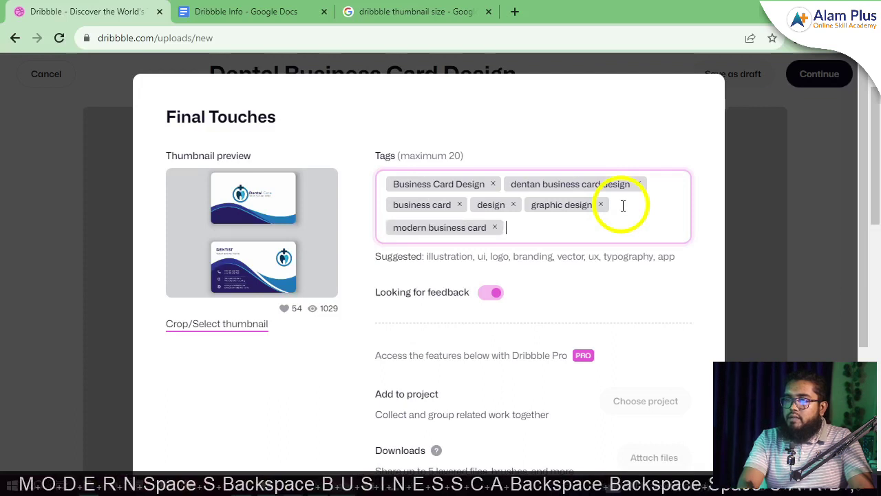
Add the tag "luxury business card" to the shot.
{"action": "type", "text": "luxury"}
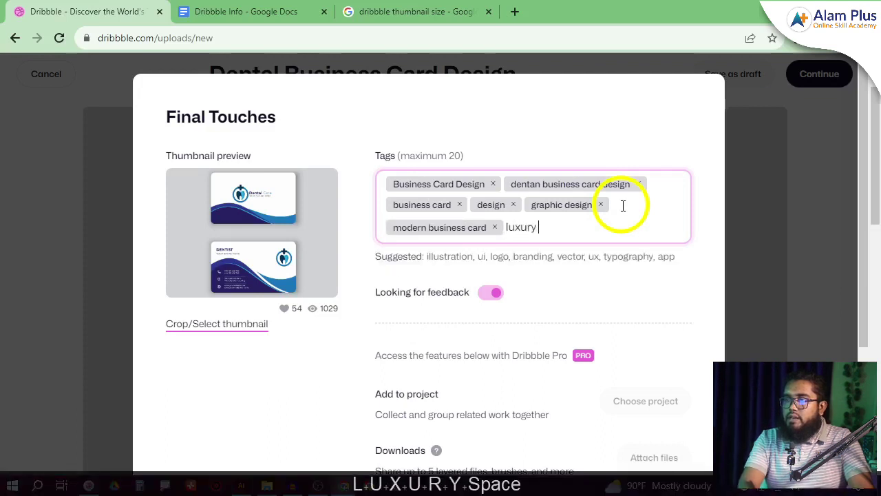
{"action": "type", "text": " business "}
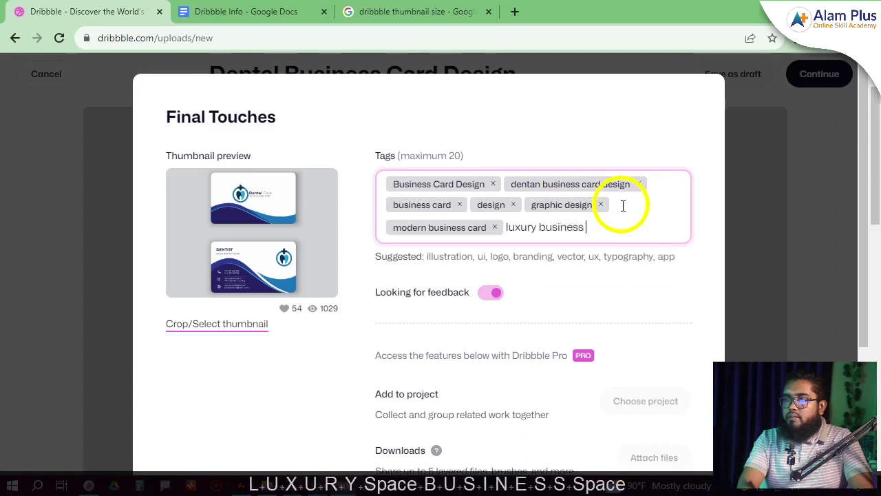
{"action": "type", "text": "card"}
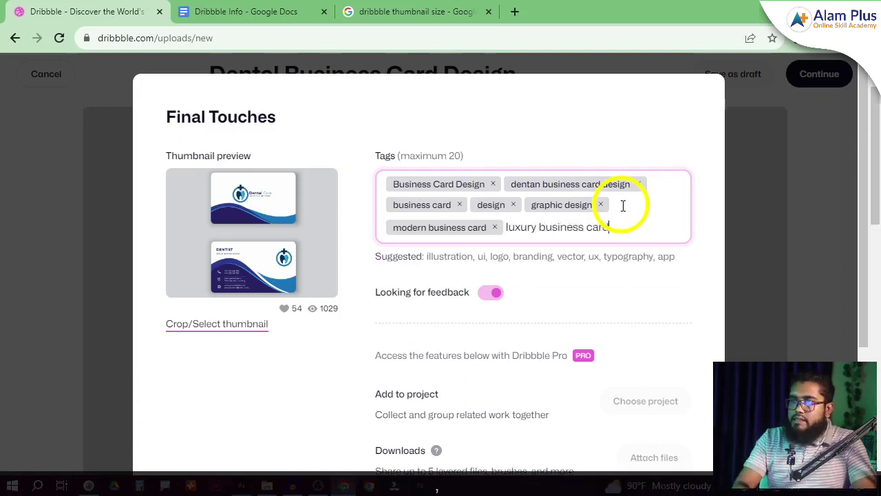
{"action": "key", "text": "comma"}
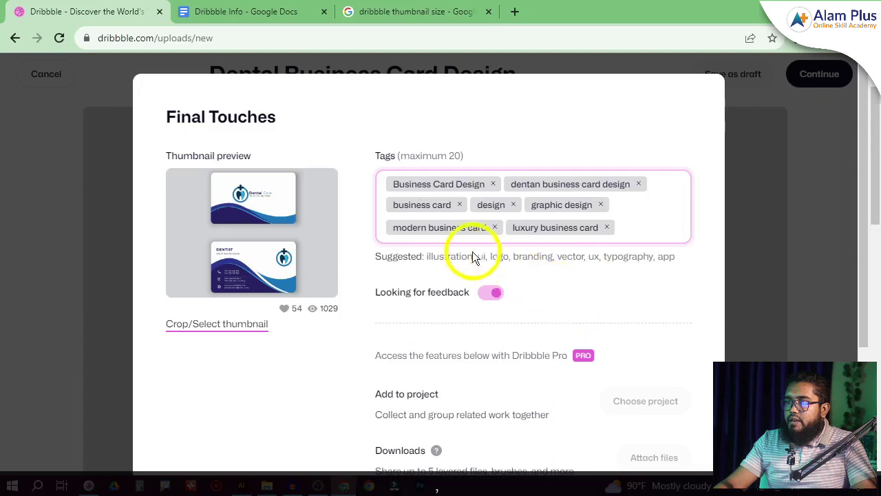
Add the tag "photoshop design" to the shot and begin another tag entry.
{"action": "left_click", "coordinate": [641, 231]}
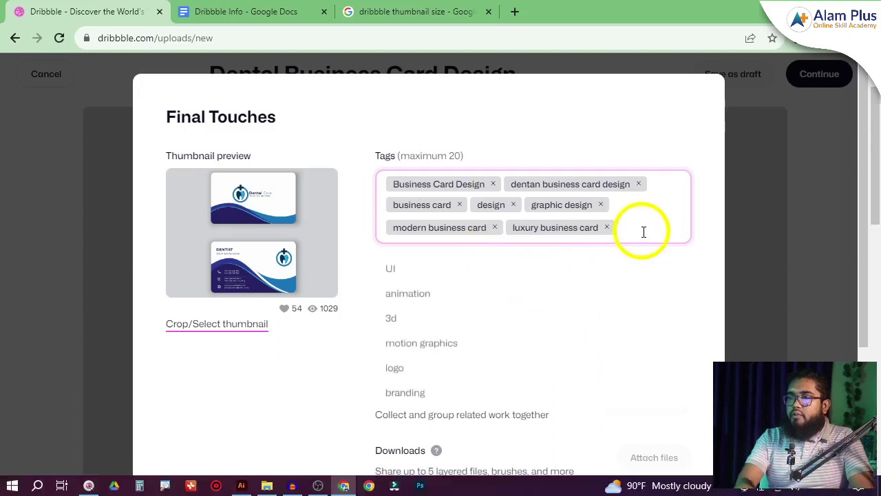
{"action": "type", "text": "photosho"}
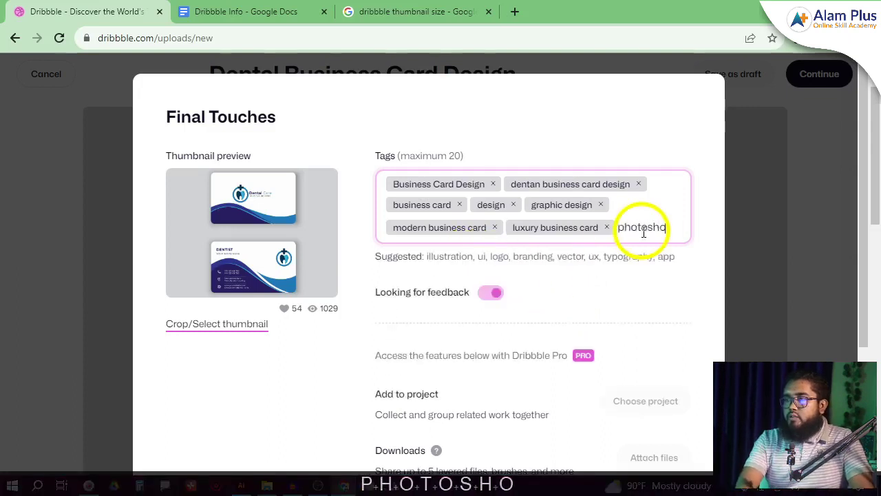
{"action": "type", "text": "p desig"}
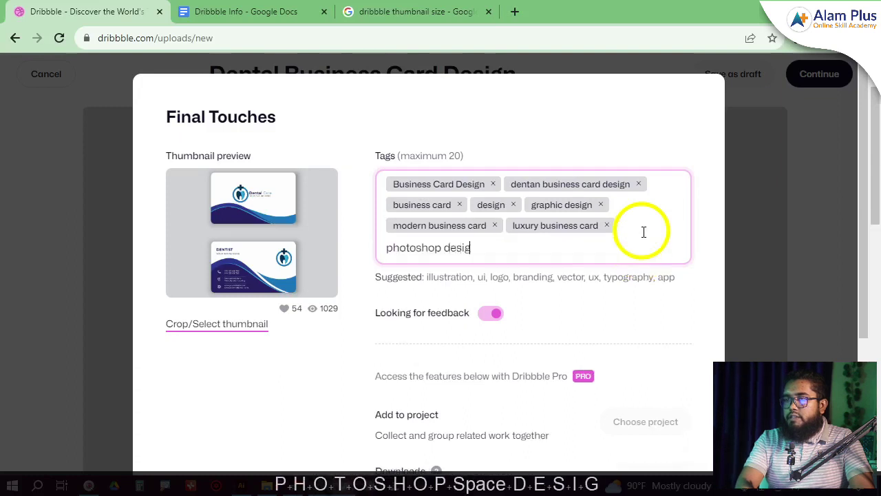
{"action": "type", "text": "n,il"}
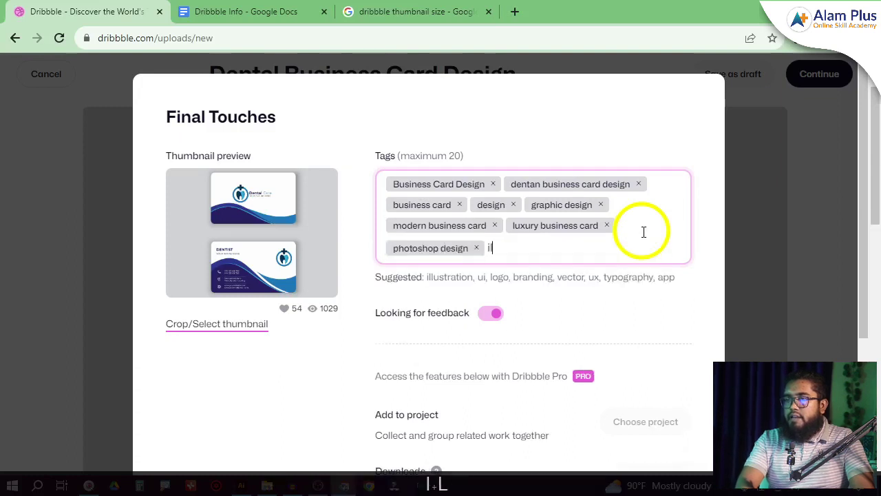
Complete and add the tag "illustrator design", correcting its spelling.
{"action": "type", "text": "lustraotor"}
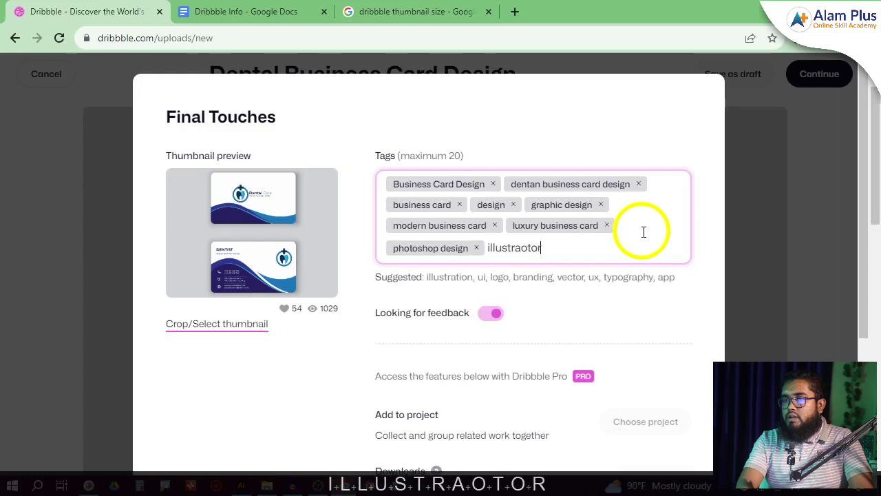
{"action": "key", "text": "BackSpace"}
{"action": "key", "text": "BackSpace"}
{"action": "key", "text": "BackSpace"}
{"action": "key", "text": "BackSpace"}
{"action": "type", "text": "tor te"}
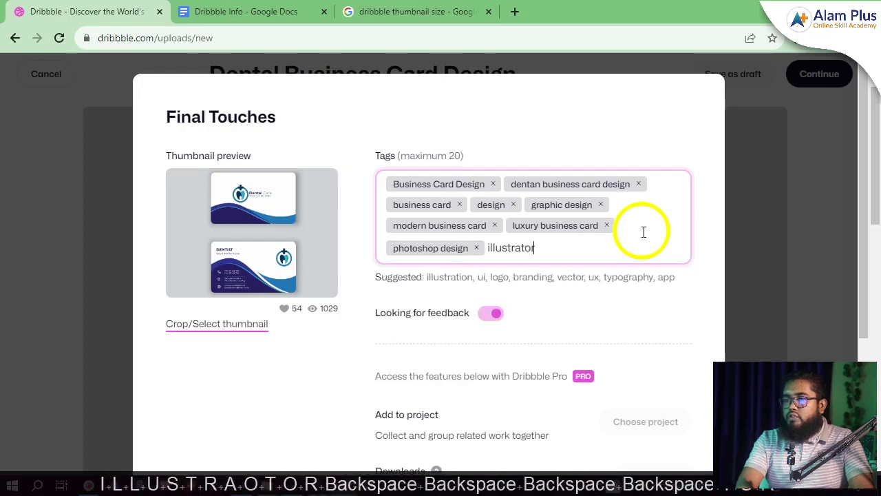
{"action": "type", "text": "d"}
{"action": "key", "text": "BackSpace"}
{"action": "key", "text": "BackSpace"}
{"action": "key", "text": "BackSpace"}
{"action": "type", "text": "de4sig"}
{"action": "key", "text": "BackSpace"}
{"action": "key", "text": "BackSpace"}
{"action": "key", "text": "BackSpace"}
{"action": "type", "text": "si"}
{"action": "key", "text": "BackSpace"}
{"action": "key", "text": "BackSpace"}
{"action": "key", "text": "BackSpace"}
{"action": "type", "text": "sign"}
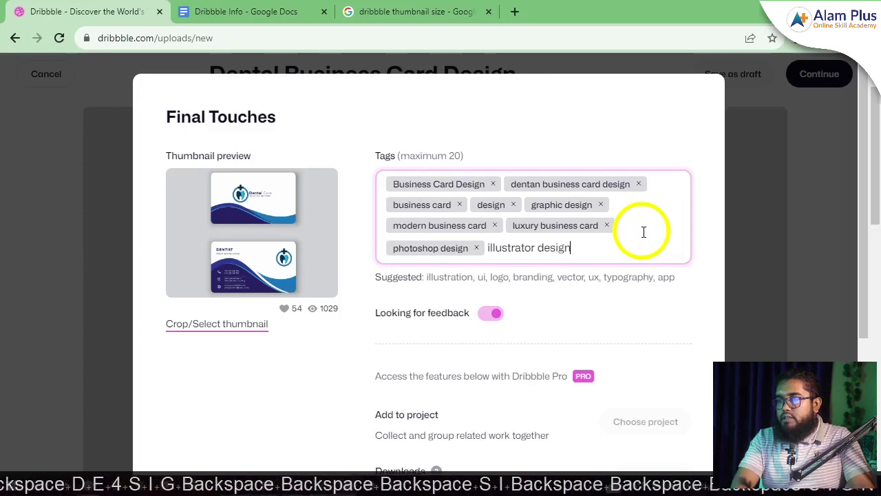
{"action": "key", "text": "Return"}
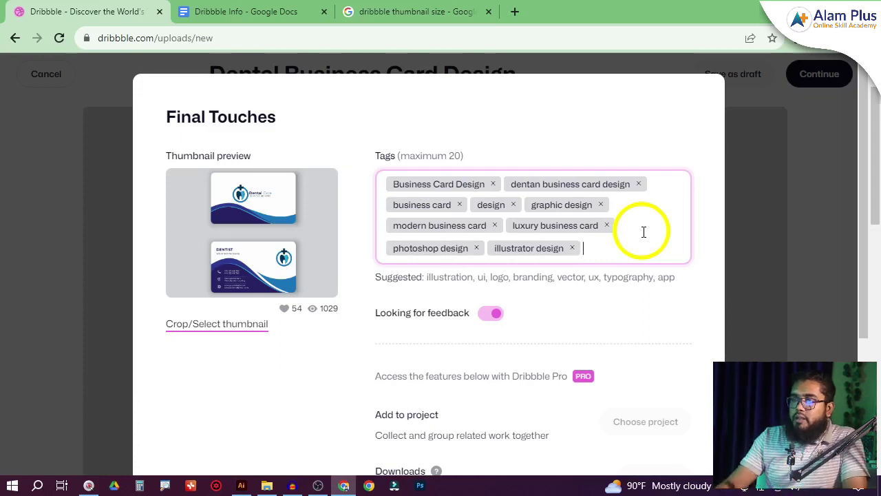
Save the tagged shot as a draft from the Final Touches dialog.
{"action": "scroll", "coordinate": [644, 232], "scroll_direction": "down", "scroll_amount": 1}
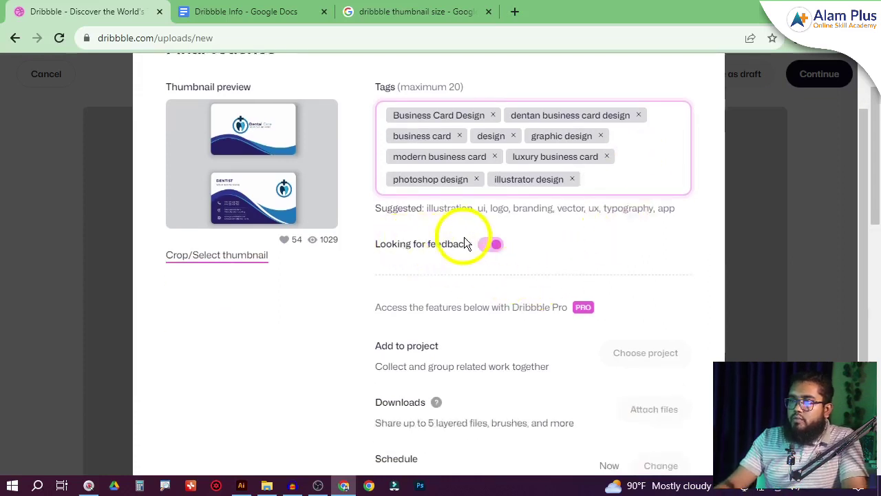
{"action": "scroll", "coordinate": [535, 259], "scroll_direction": "down", "scroll_amount": 1}
{"action": "left_click", "coordinate": [541, 204]}
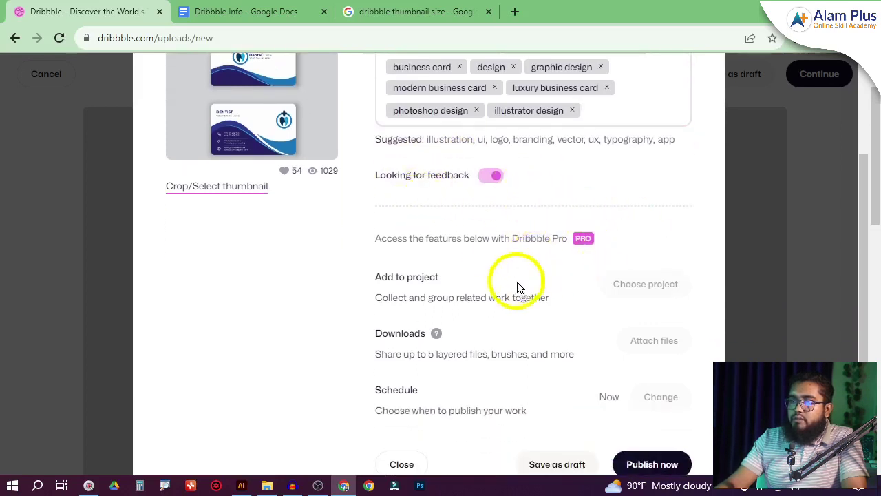
{"action": "scroll", "coordinate": [519, 241], "scroll_direction": "down", "scroll_amount": 1}
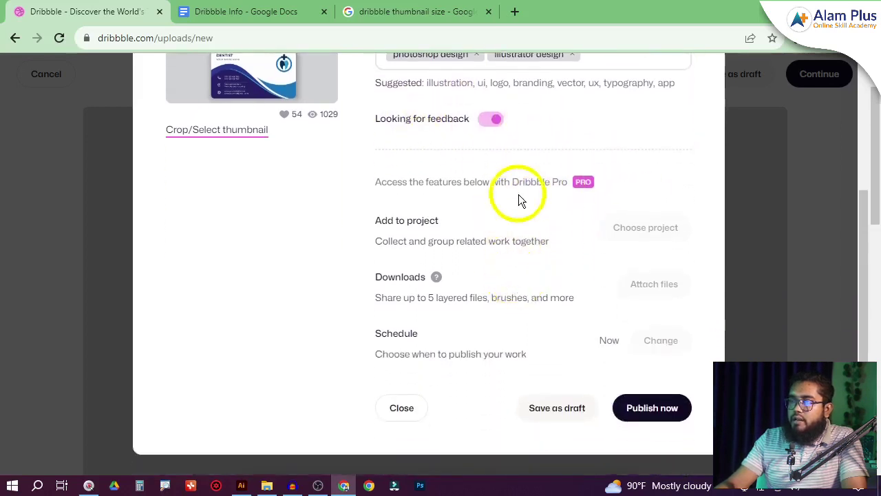
{"action": "left_click", "coordinate": [550, 409]}
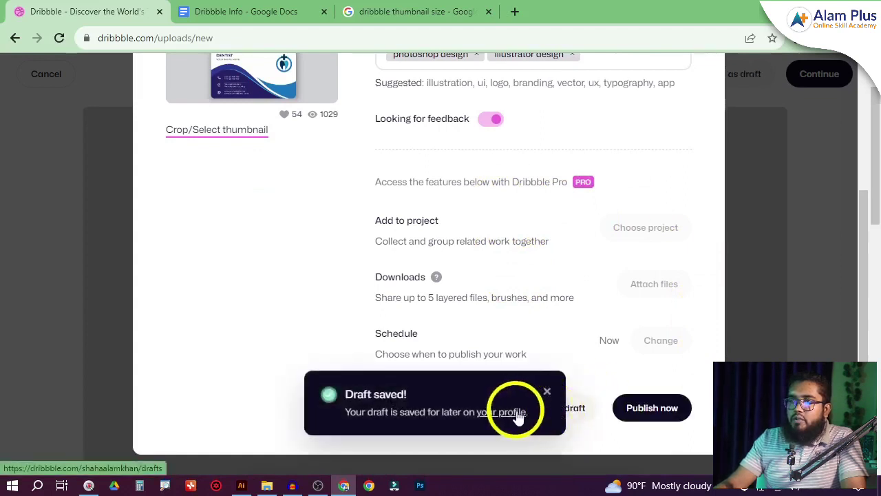
Review the thumbnail and tags in the Final Touches dialog, and close it to return to the shot editor.
{"action": "scroll", "coordinate": [317, 228], "scroll_direction": "up", "scroll_amount": 3}
{"action": "scroll", "coordinate": [549, 277], "scroll_direction": "down", "scroll_amount": 5}
{"action": "scroll", "coordinate": [544, 305], "scroll_direction": "up", "scroll_amount": 5}
{"action": "scroll", "coordinate": [448, 281], "scroll_direction": "down", "scroll_amount": 1}
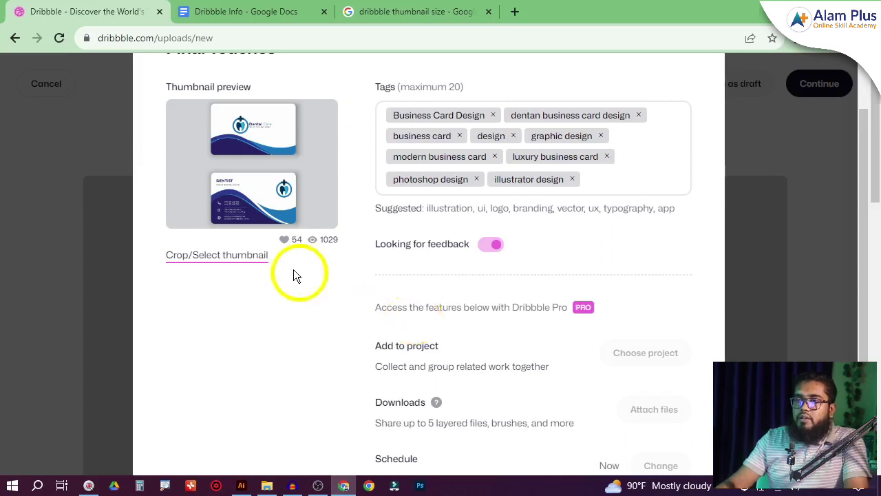
{"action": "left_click", "coordinate": [807, 181]}
{"action": "scroll", "coordinate": [429, 338], "scroll_direction": "down", "scroll_amount": 1}
{"action": "scroll", "coordinate": [616, 275], "scroll_direction": "up", "scroll_amount": 1}
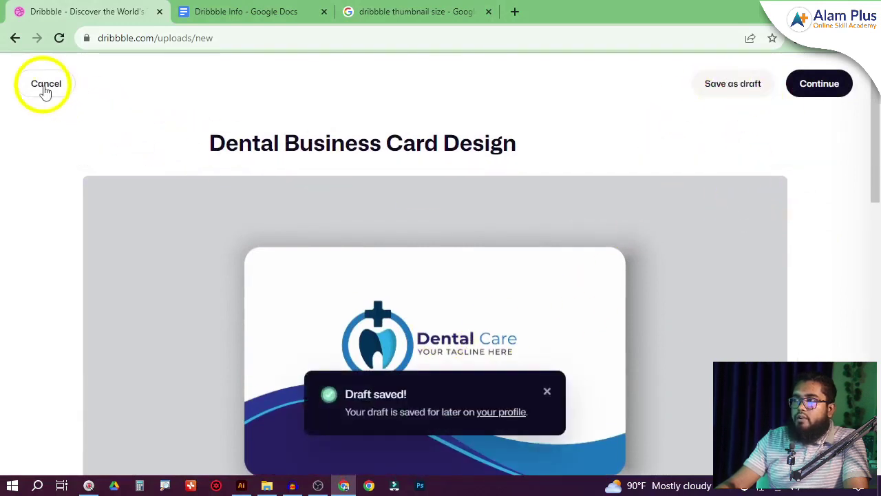
Examine the WhatsApp contact line in the shot's description text block, highlighting its number and label.
{"action": "scroll", "coordinate": [632, 337], "scroll_direction": "down", "scroll_amount": 8}
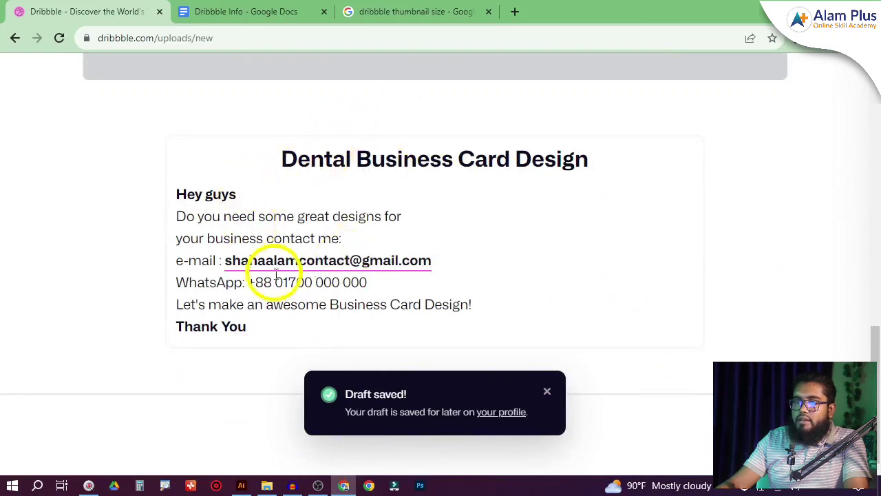
{"action": "left_click_drag", "start_coordinate": [296, 282], "coordinate": [372, 278]}
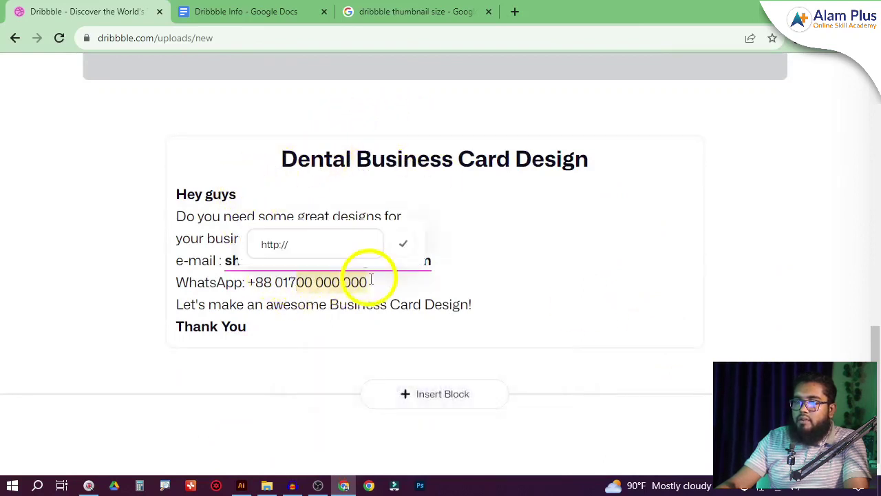
{"action": "left_click", "coordinate": [233, 282]}
{"action": "mouse_move", "coordinate": [184, 281]}
{"action": "left_mouse_down"}
{"action": "mouse_move", "coordinate": [259, 281]}
{"action": "mouse_move", "coordinate": [188, 282]}
{"action": "left_mouse_up"}
{"action": "left_click", "coordinate": [187, 281]}
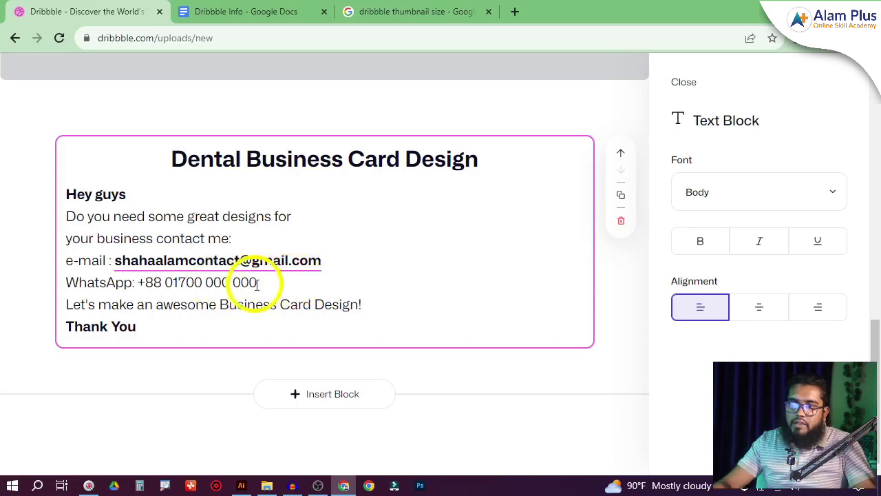
{"action": "left_click_drag", "start_coordinate": [258, 283], "coordinate": [145, 282]}
{"action": "scroll", "coordinate": [179, 301], "scroll_direction": "up", "scroll_amount": 3}
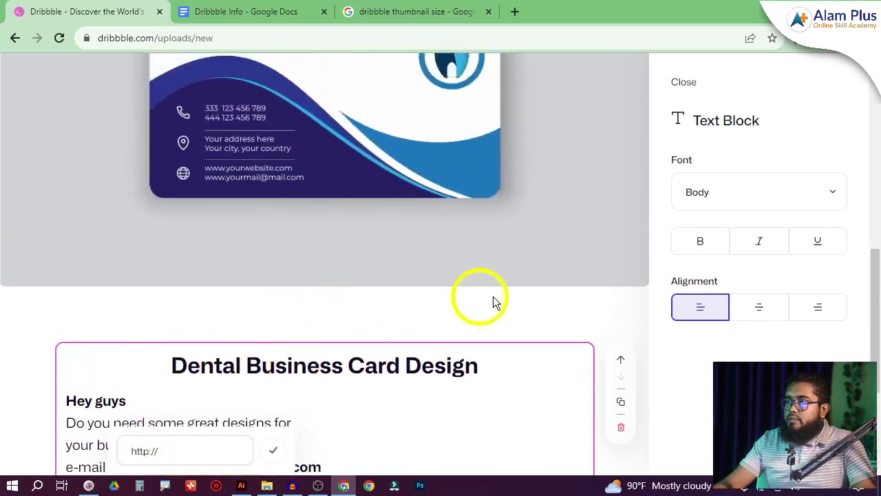
{"action": "scroll", "coordinate": [379, 352], "scroll_direction": "down", "scroll_amount": 3}
{"action": "left_click", "coordinate": [182, 288]}
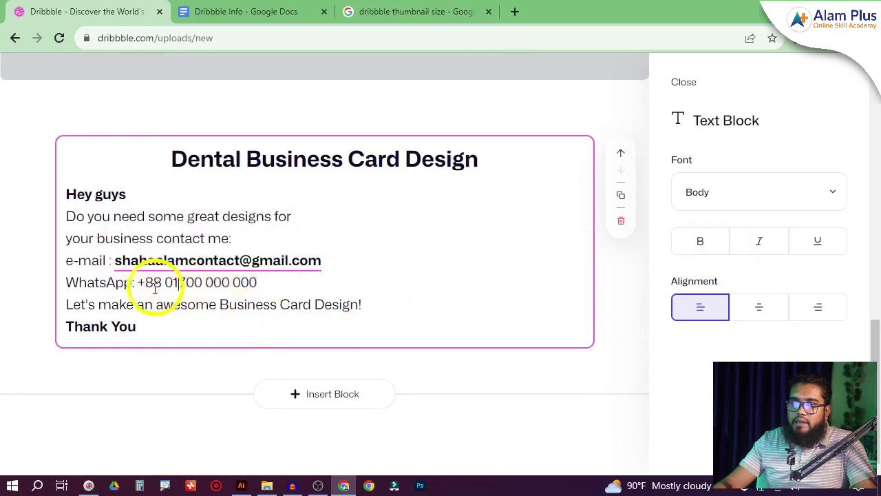
{"action": "left_click_drag", "start_coordinate": [138, 282], "coordinate": [64, 283]}
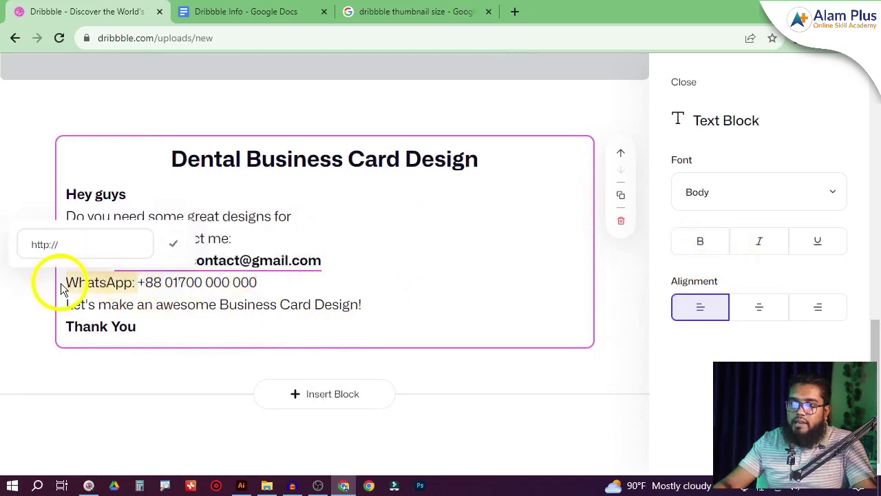
Bold the "WhatsApp:" label and remove bold from the linked e-mail address in the description text block.
{"action": "left_click", "coordinate": [706, 245]}
{"action": "left_click", "coordinate": [177, 309]}
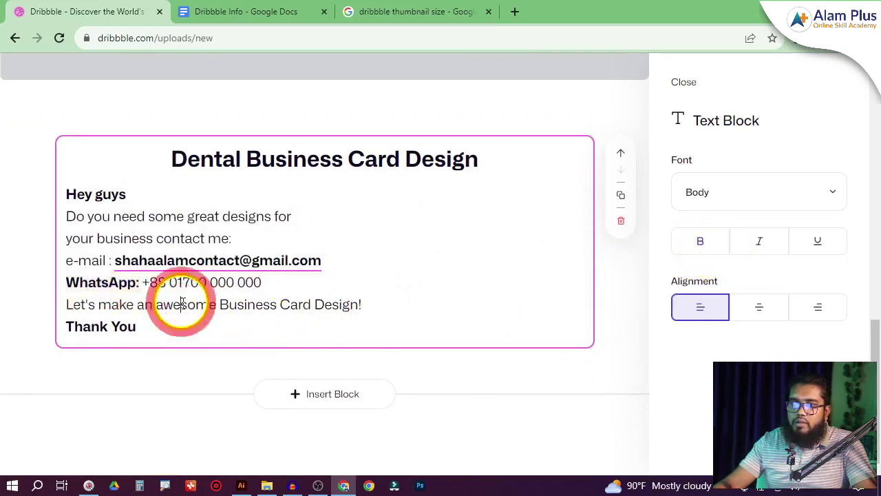
{"action": "left_click_drag", "start_coordinate": [113, 260], "coordinate": [338, 259]}
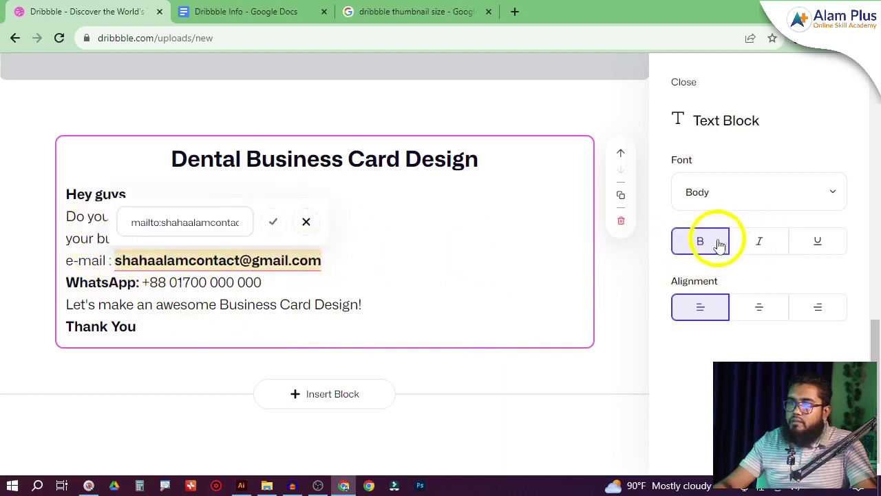
{"action": "left_click", "coordinate": [719, 244]}
{"action": "left_click", "coordinate": [79, 255]}
{"action": "left_click", "coordinate": [103, 264]}
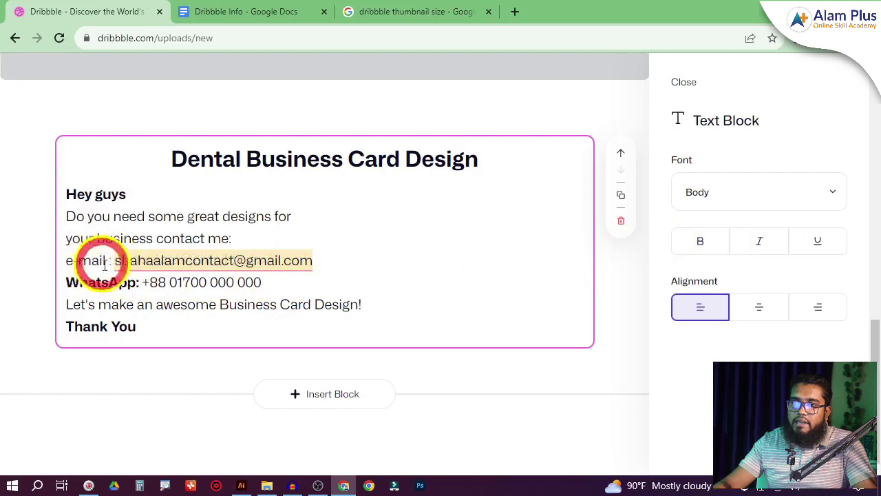
Bold the "e-mail :" label in the description text block, leaving the address beside it in regular weight.
{"action": "left_click_drag", "start_coordinate": [111, 259], "coordinate": [65, 261]}
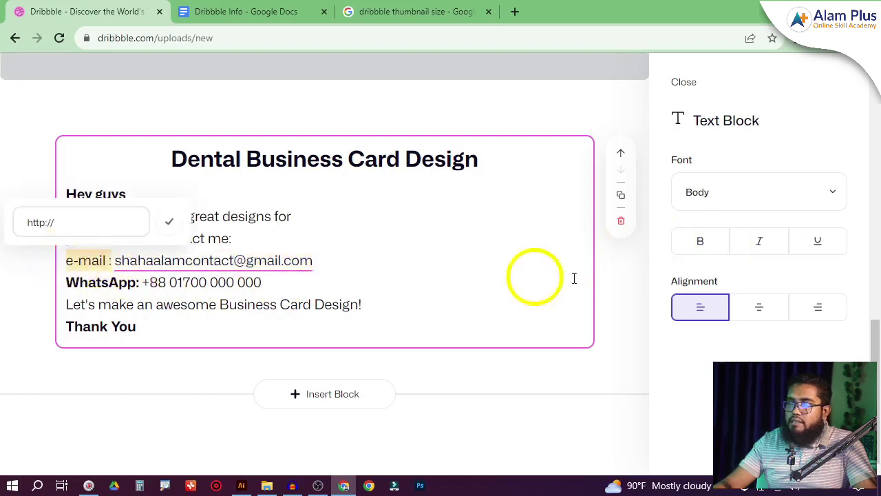
{"action": "left_click", "coordinate": [708, 253]}
{"action": "left_click", "coordinate": [167, 283]}
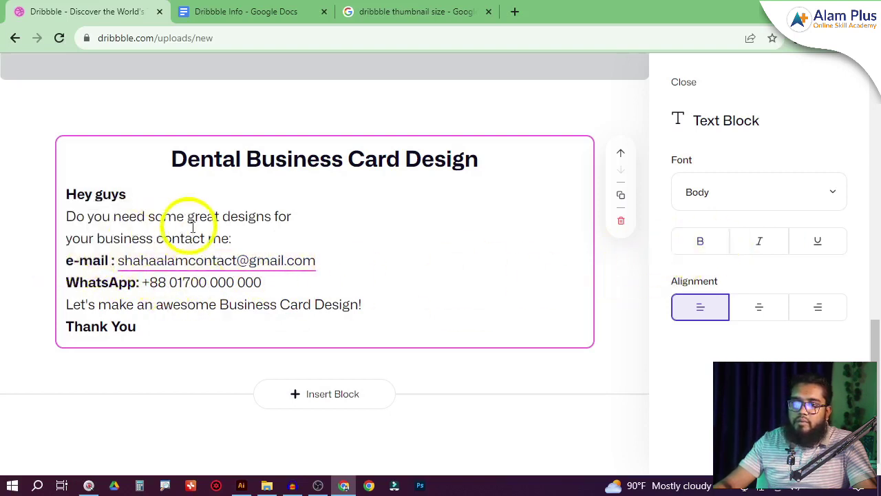
{"action": "left_click", "coordinate": [239, 262]}
{"action": "left_click_drag", "start_coordinate": [324, 261], "coordinate": [116, 261]}
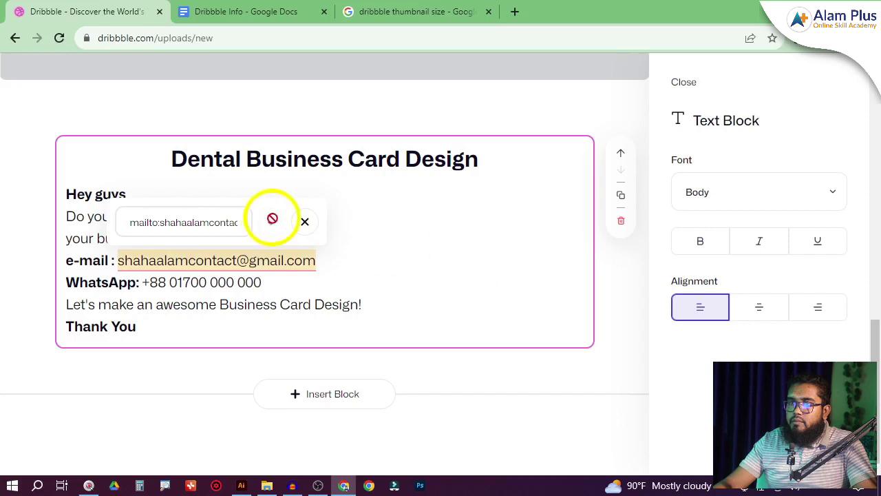
{"action": "left_click", "coordinate": [439, 237]}
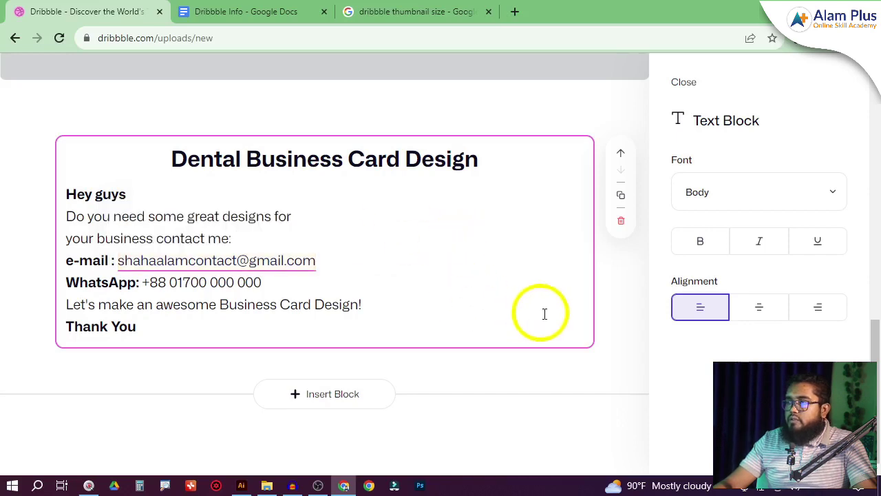
Review the tags and publishing options in the Final Touches dialog, and close it without publishing.
{"action": "scroll", "coordinate": [167, 324], "scroll_direction": "up", "scroll_amount": 10}
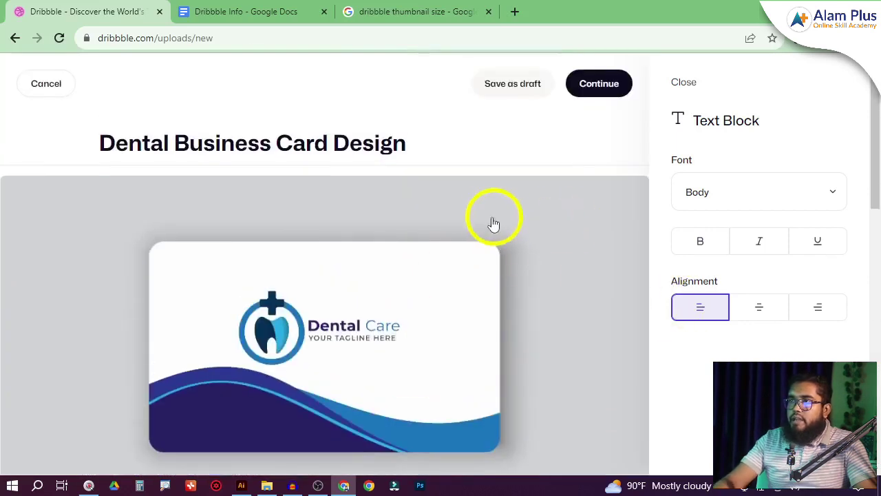
{"action": "left_click", "coordinate": [599, 83]}
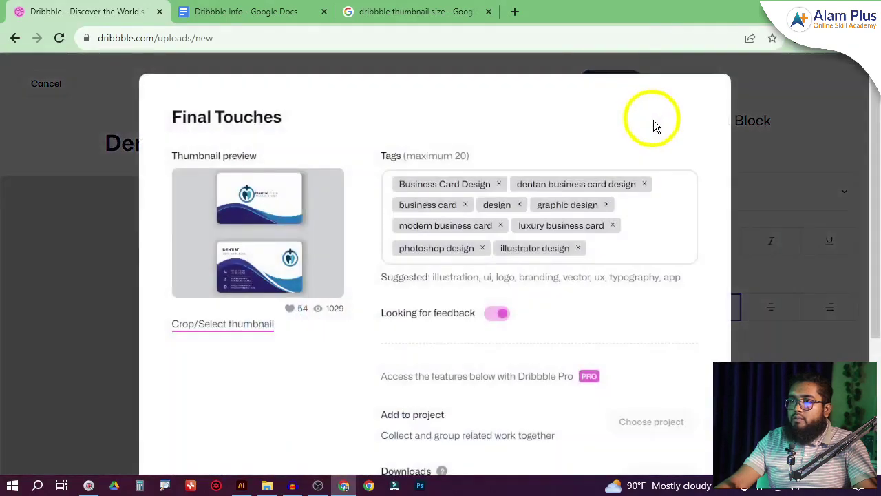
{"action": "scroll", "coordinate": [557, 261], "scroll_direction": "down", "scroll_amount": 3}
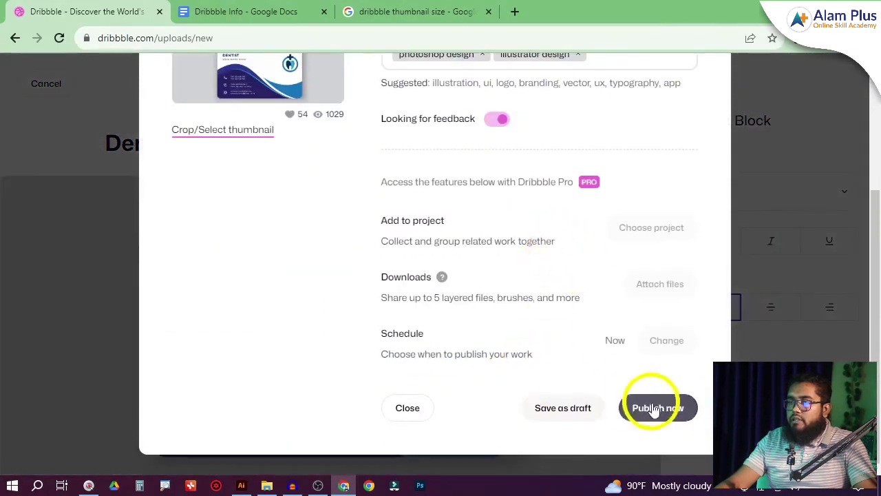
{"action": "scroll", "coordinate": [544, 413], "scroll_direction": "up", "scroll_amount": 3}
{"action": "left_click", "coordinate": [57, 109]}
Leave the shot editor and return to the designer's profile page.
{"action": "left_click", "coordinate": [54, 87]}
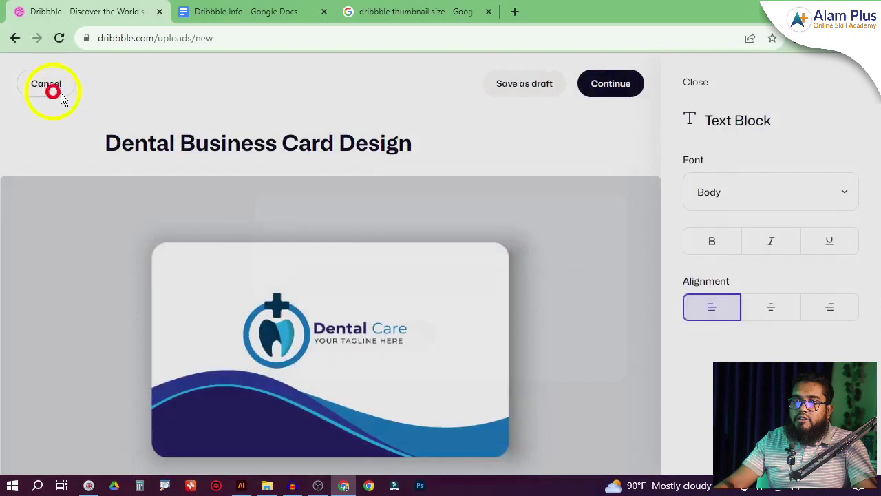
{"action": "left_click", "coordinate": [313, 310]}
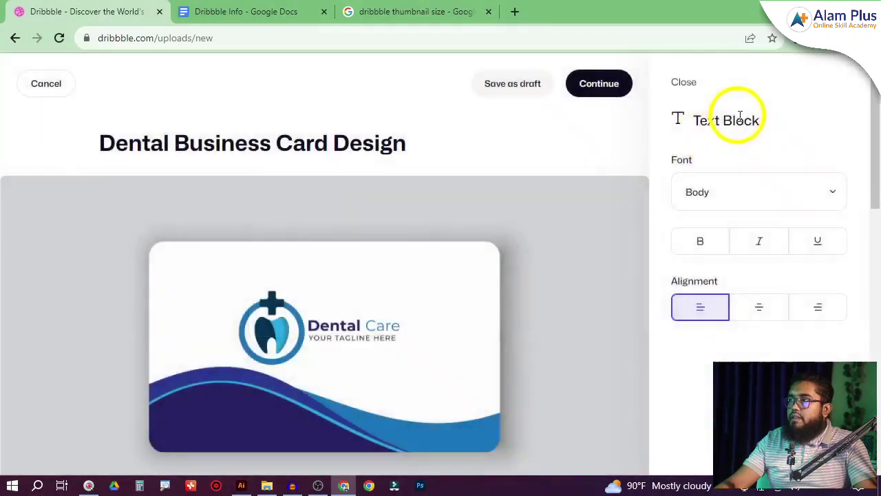
{"action": "left_click", "coordinate": [15, 39]}
{"action": "scroll", "coordinate": [537, 287], "scroll_direction": "down", "scroll_amount": 4}
{"action": "scroll", "coordinate": [158, 325], "scroll_direction": "up", "scroll_amount": 4}
Browse the profile's Boosted Shots, Collections, Work and Liked Shots sections.
{"action": "left_click", "coordinate": [159, 325]}
{"action": "left_click", "coordinate": [245, 327]}
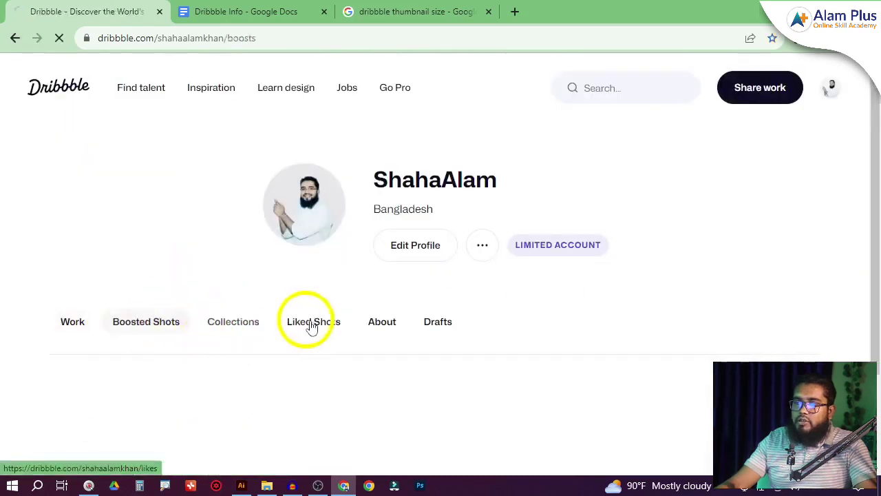
{"action": "left_click", "coordinate": [71, 331]}
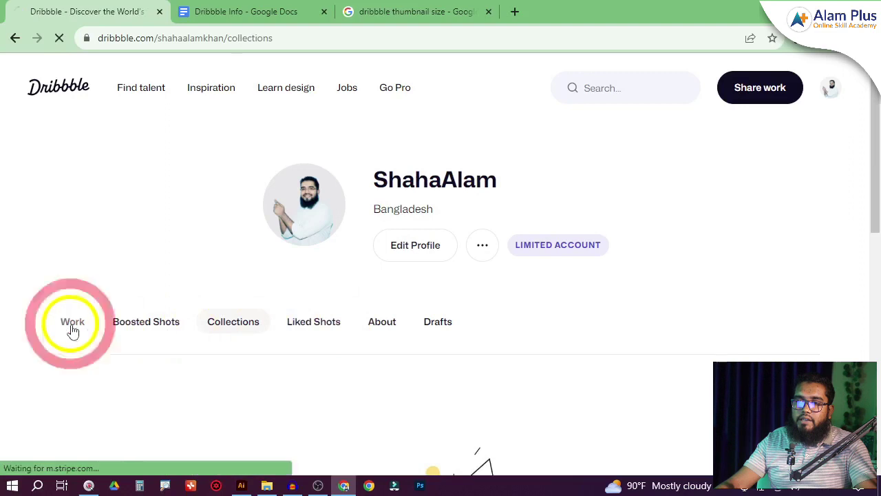
{"action": "left_click", "coordinate": [151, 328]}
{"action": "left_click", "coordinate": [246, 325]}
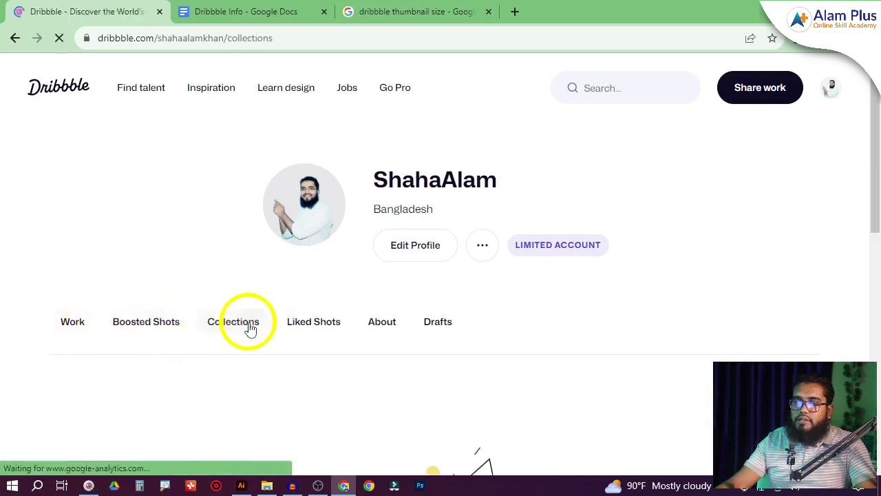
{"action": "left_click", "coordinate": [310, 326]}
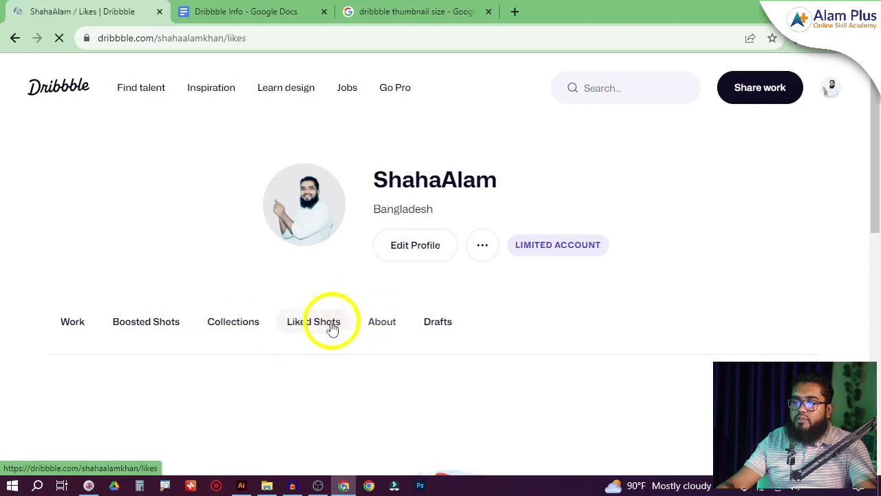
Examine the biography, skills, sharing options and social link in the profile's About section.
{"action": "left_click", "coordinate": [381, 326]}
{"action": "scroll", "coordinate": [421, 340], "scroll_direction": "down", "scroll_amount": 3}
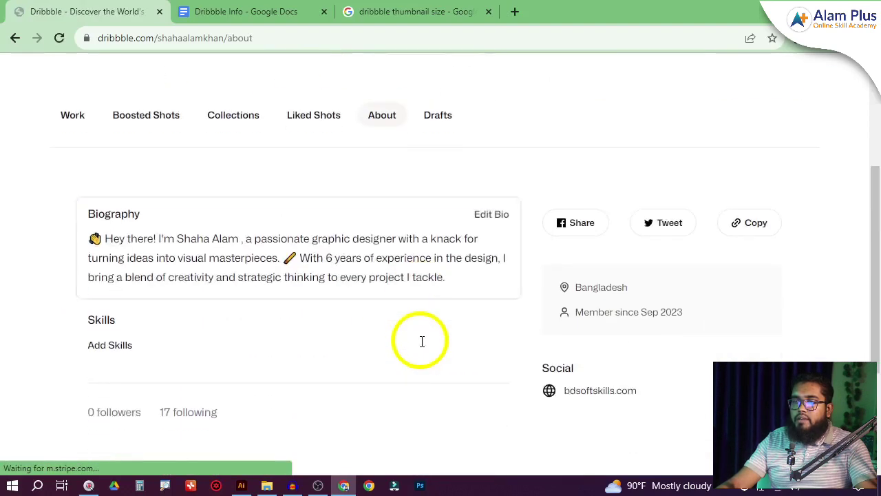
{"action": "scroll", "coordinate": [397, 276], "scroll_direction": "down", "scroll_amount": 2}
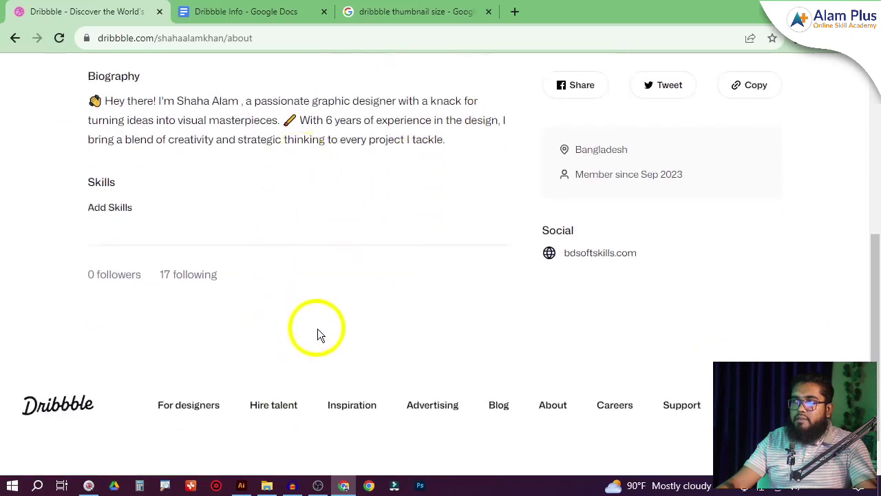
{"action": "scroll", "coordinate": [318, 328], "scroll_direction": "up", "scroll_amount": 1}
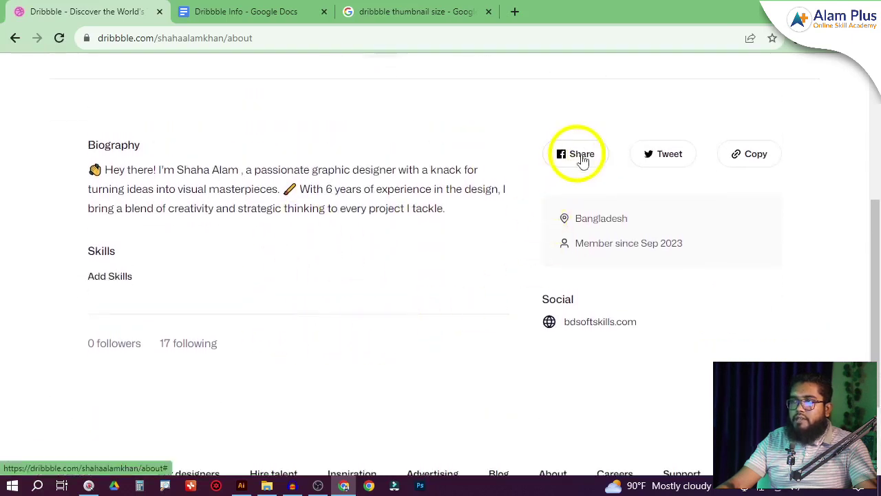
{"action": "scroll", "coordinate": [340, 296], "scroll_direction": "up", "scroll_amount": 4}
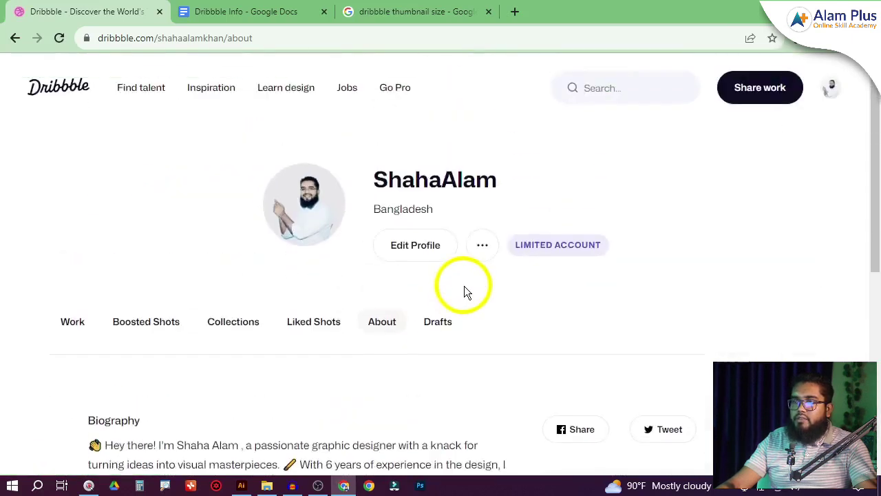
Open the profile's Drafts section and delete the "Logo Design" draft with the watch image.
{"action": "left_click", "coordinate": [441, 324]}
{"action": "scroll", "coordinate": [446, 324], "scroll_direction": "down", "scroll_amount": 2}
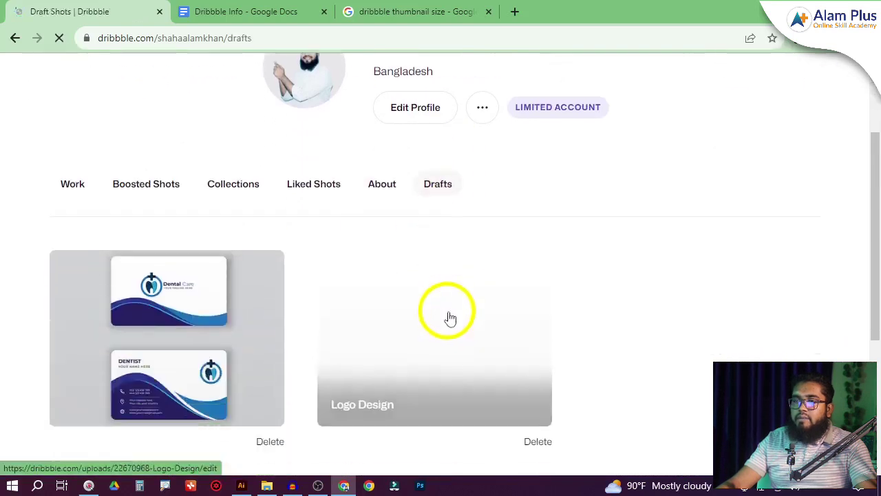
{"action": "scroll", "coordinate": [686, 351], "scroll_direction": "down", "scroll_amount": 1}
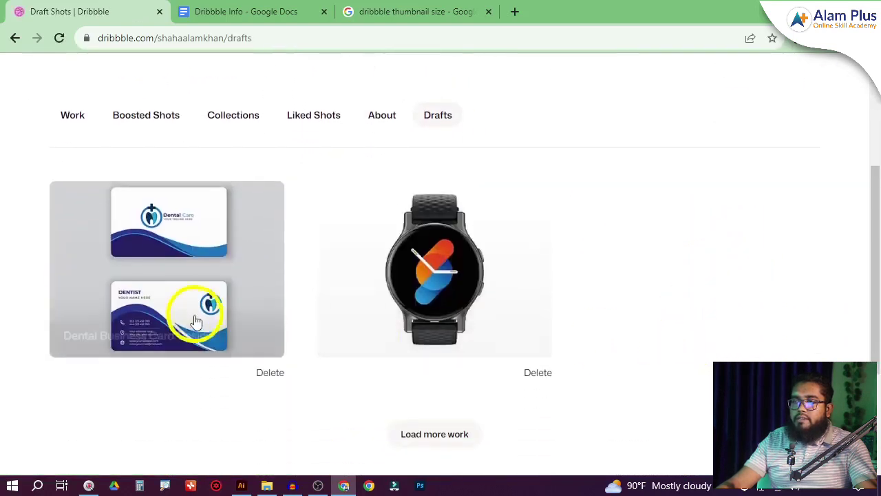
{"action": "left_click", "coordinate": [539, 374]}
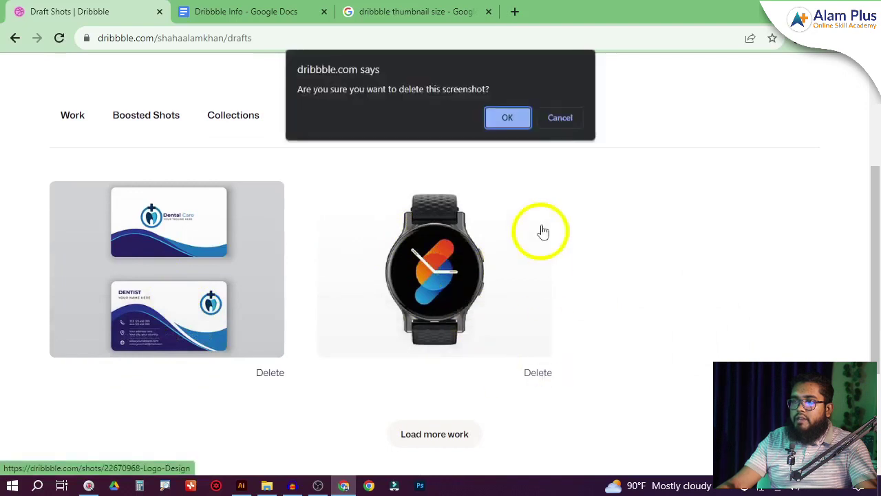
{"action": "left_click", "coordinate": [574, 116]}
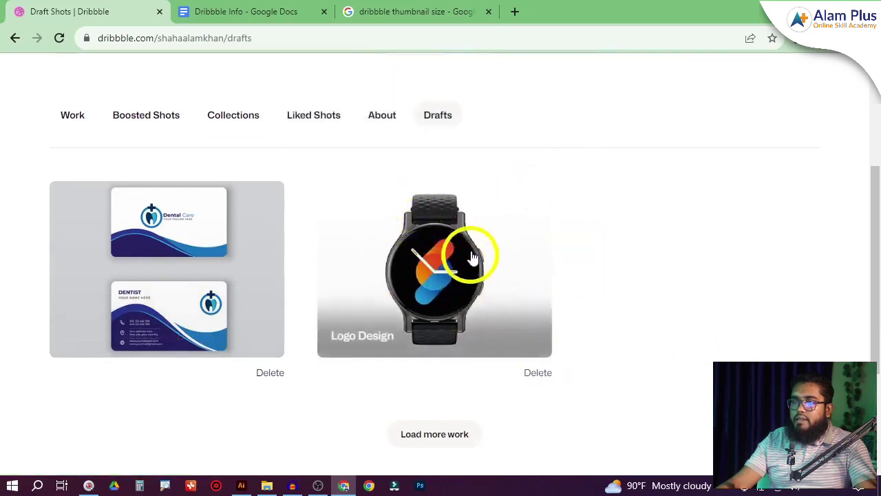
{"action": "left_click", "coordinate": [547, 379]}
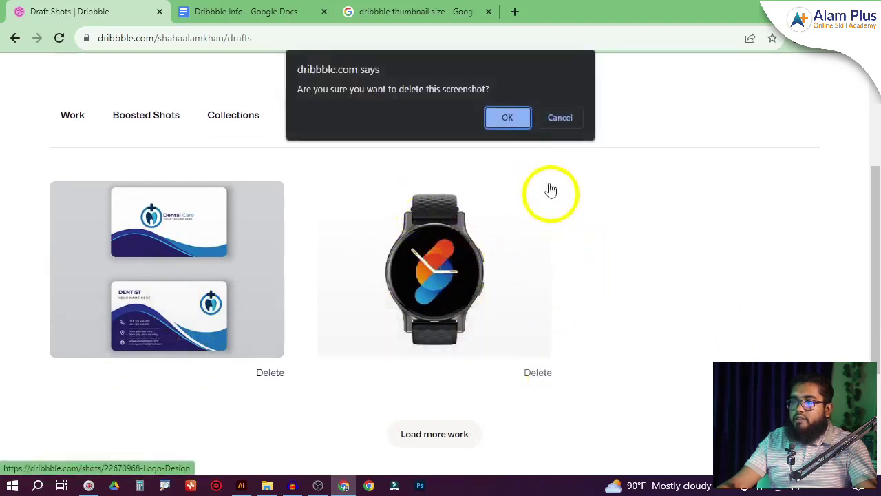
{"action": "left_click", "coordinate": [509, 116]}
Return to the Drafts section and open the "Dental Business Card Design" draft for editing.
{"action": "scroll", "coordinate": [425, 299], "scroll_direction": "down", "scroll_amount": 7}
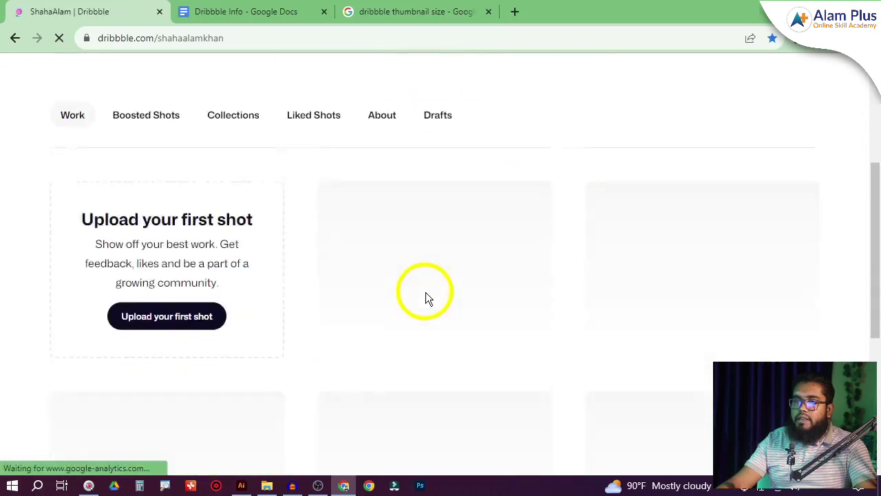
{"action": "scroll", "coordinate": [382, 295], "scroll_direction": "up", "scroll_amount": 7}
{"action": "left_click", "coordinate": [440, 214]}
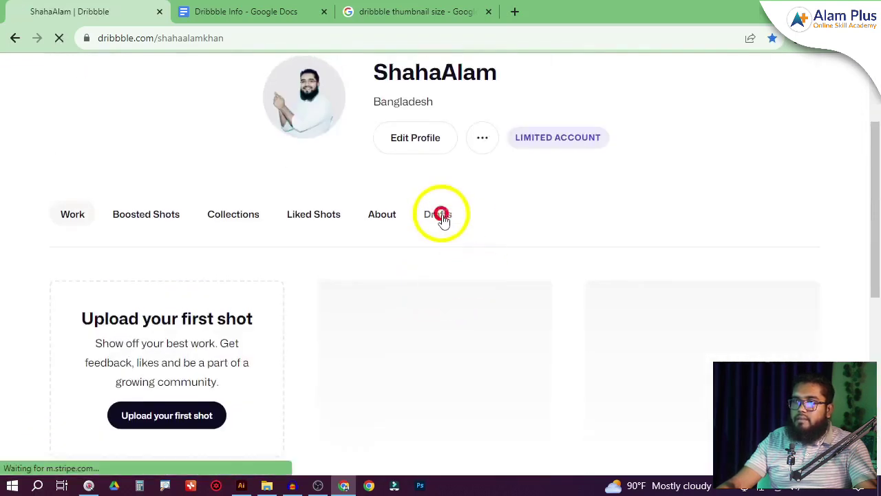
{"action": "scroll", "coordinate": [444, 265], "scroll_direction": "down", "scroll_amount": 3}
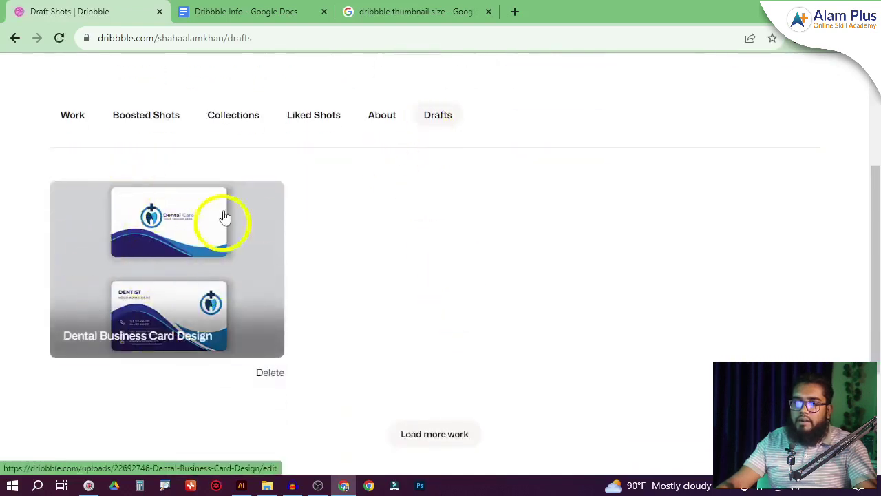
{"action": "left_click", "coordinate": [175, 236]}
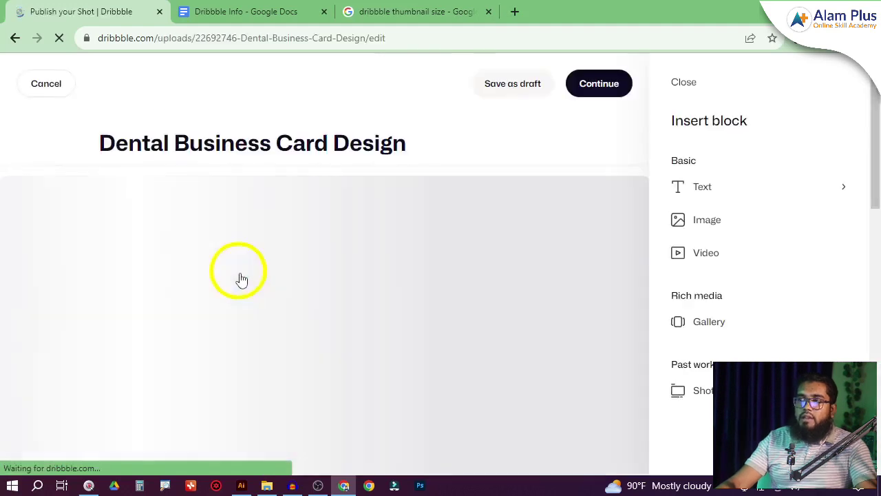
Review the card image and the description text in the reopened draft.
{"action": "scroll", "coordinate": [397, 267], "scroll_direction": "down", "scroll_amount": 2}
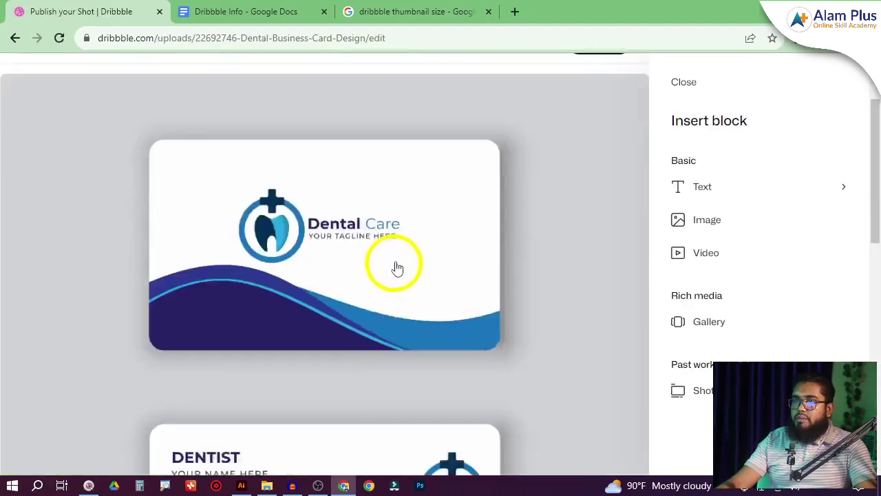
{"action": "scroll", "coordinate": [397, 268], "scroll_direction": "down", "scroll_amount": 8}
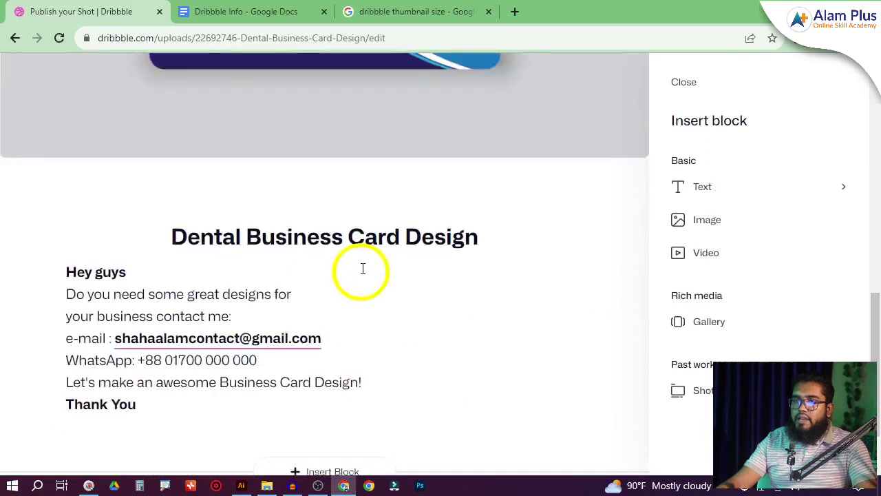
{"action": "scroll", "coordinate": [363, 269], "scroll_direction": "up", "scroll_amount": 1}
{"action": "left_click", "coordinate": [381, 172]}
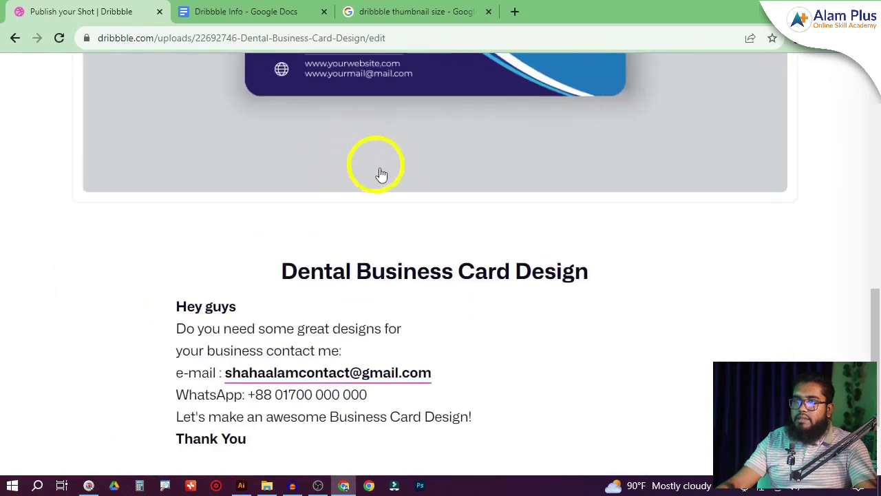
{"action": "left_click", "coordinate": [479, 353]}
{"action": "left_click", "coordinate": [595, 163]}
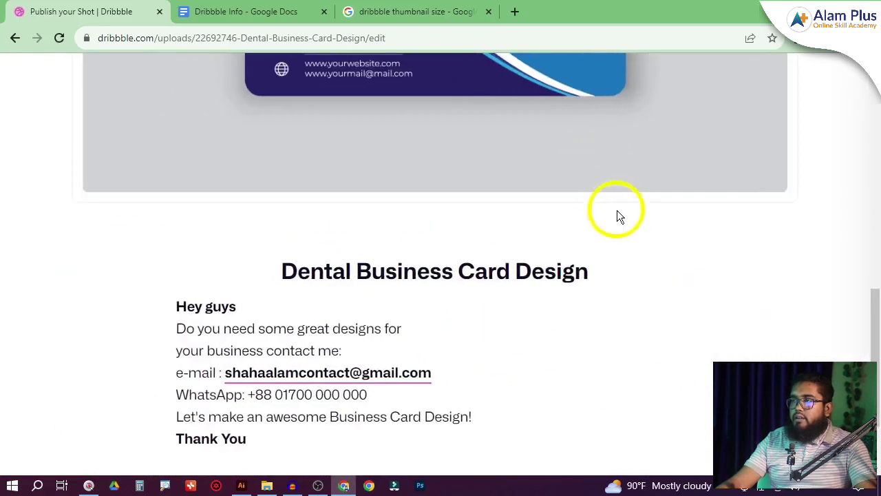
Check the description text block's settings, close them, and view the card image block's media settings.
{"action": "scroll", "coordinate": [617, 210], "scroll_direction": "up", "scroll_amount": 1}
{"action": "left_click", "coordinate": [671, 335]}
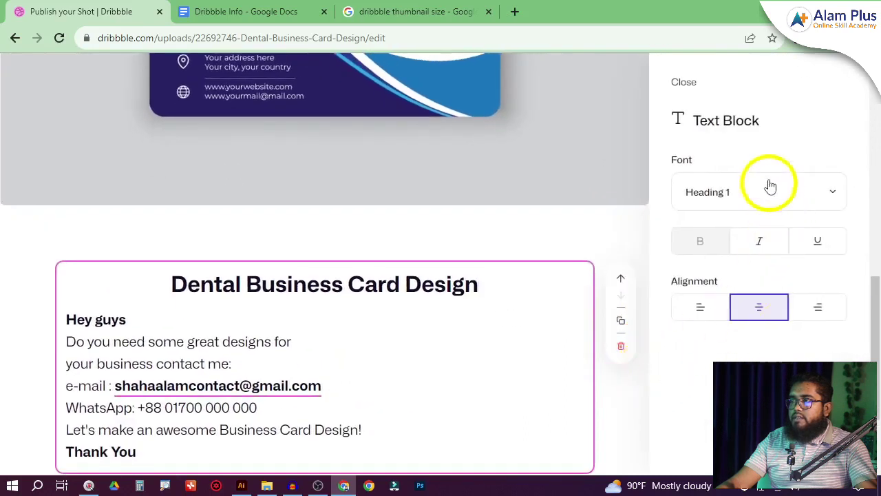
{"action": "left_click", "coordinate": [694, 89]}
{"action": "scroll", "coordinate": [735, 302], "scroll_direction": "down", "scroll_amount": 1}
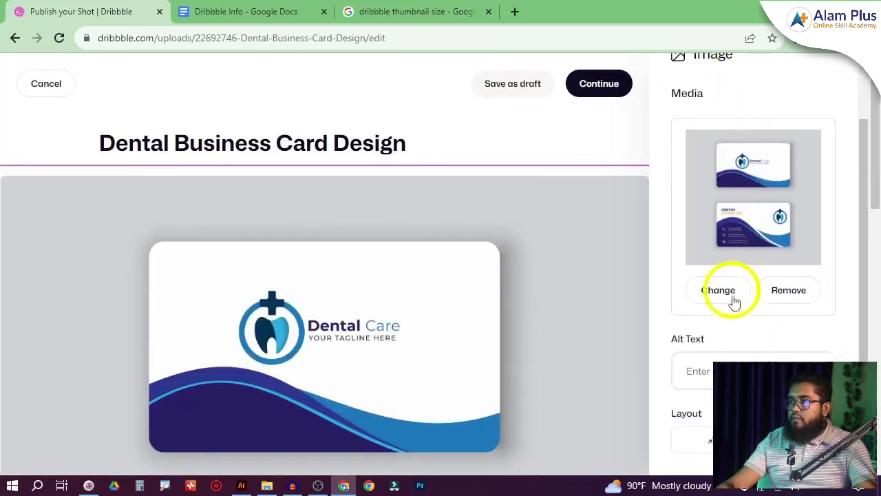
Compare the inset and full-width layouts for the card image block and set it to the inset layout.
{"action": "scroll", "coordinate": [721, 293], "scroll_direction": "down", "scroll_amount": 6}
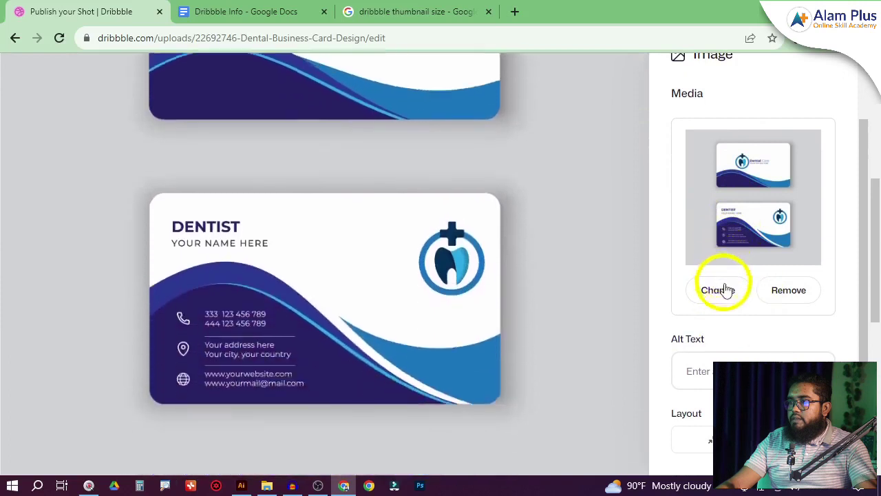
{"action": "scroll", "coordinate": [728, 327], "scroll_direction": "down", "scroll_amount": 5}
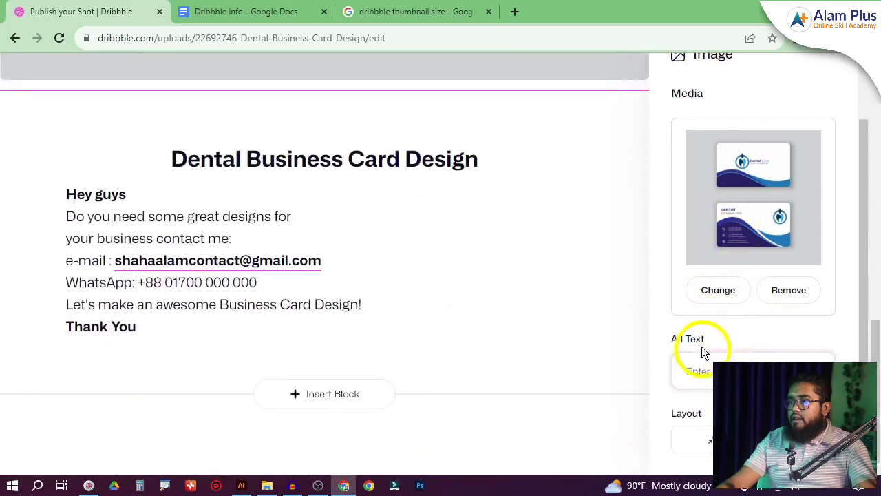
{"action": "left_click", "coordinate": [715, 369]}
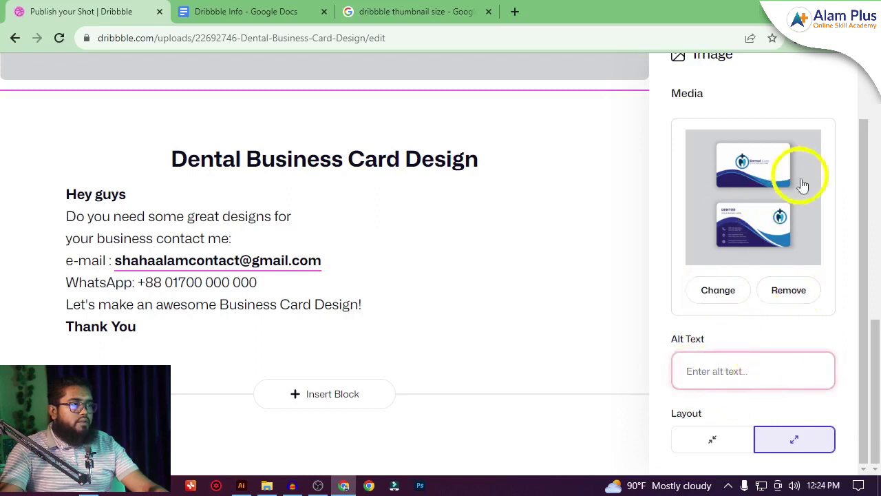
{"action": "left_click", "coordinate": [706, 440]}
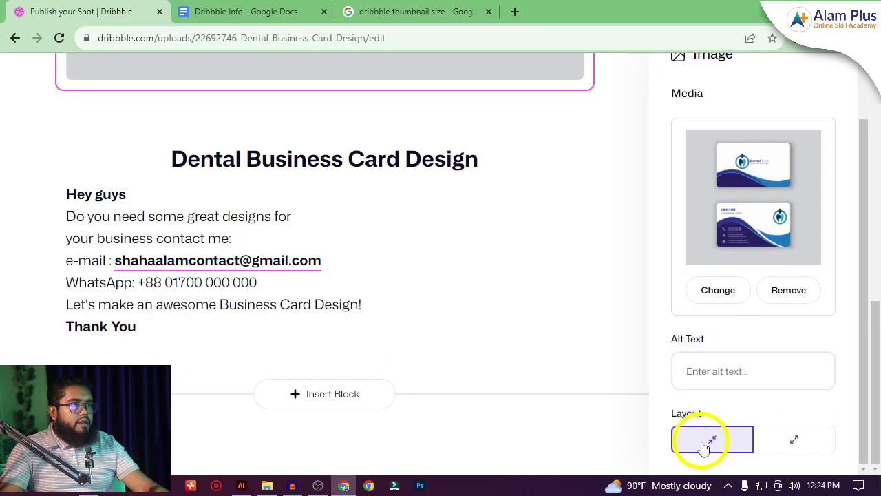
{"action": "scroll", "coordinate": [335, 250], "scroll_direction": "up", "scroll_amount": 10}
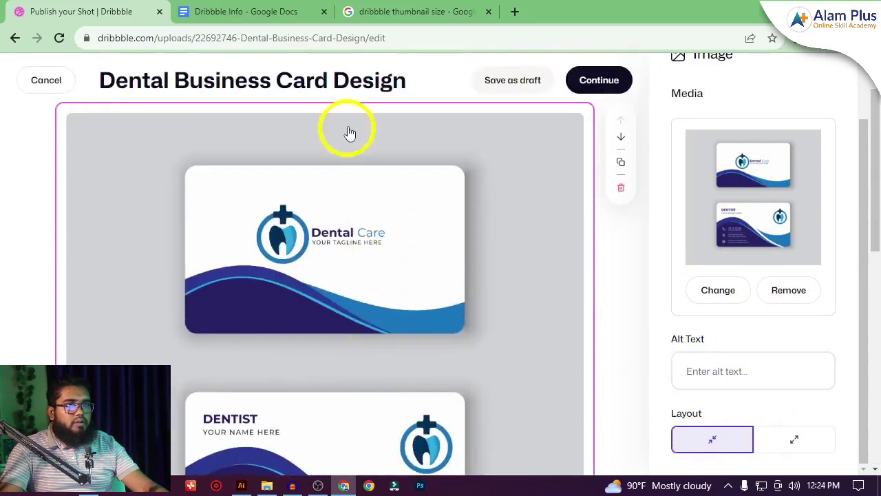
{"action": "left_click", "coordinate": [783, 448]}
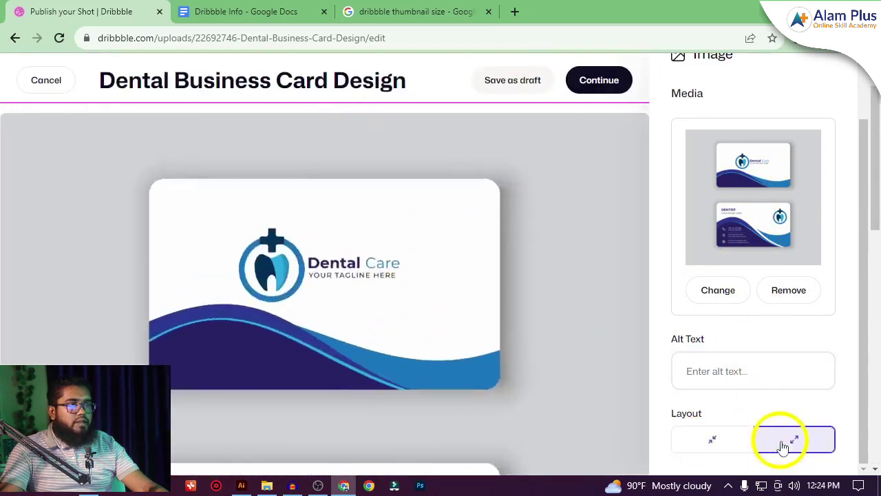
{"action": "left_click", "coordinate": [730, 439]}
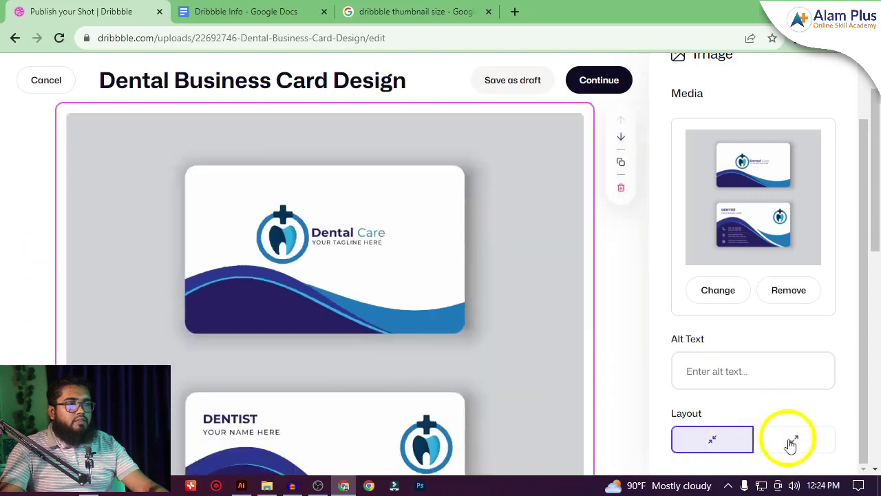
{"action": "left_click", "coordinate": [774, 447]}
{"action": "left_click", "coordinate": [716, 446]}
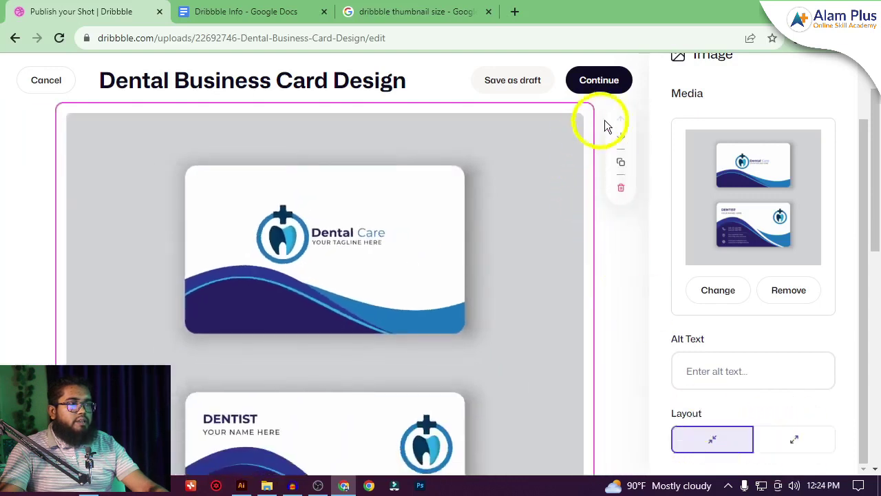
Duplicate the blue business card image block within the shot.
{"action": "left_click", "coordinate": [622, 166]}
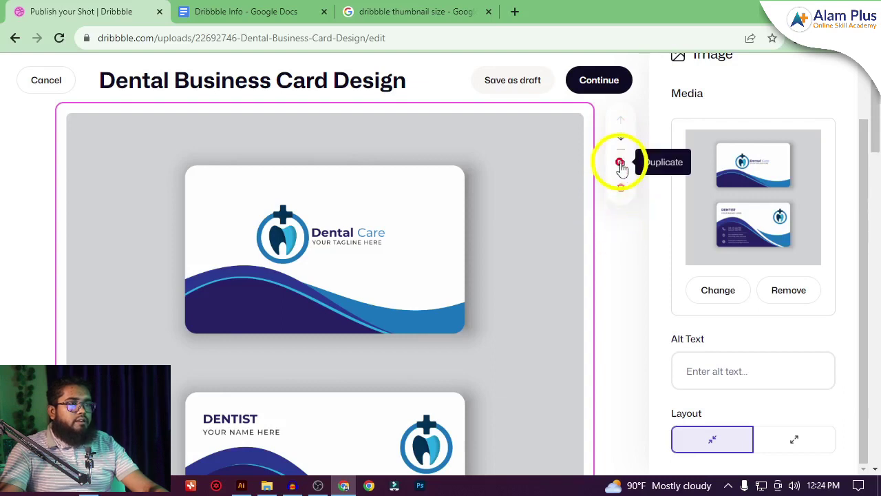
{"action": "scroll", "coordinate": [400, 268], "scroll_direction": "down", "scroll_amount": 10}
{"action": "scroll", "coordinate": [406, 259], "scroll_direction": "up", "scroll_amount": 2}
{"action": "scroll", "coordinate": [417, 282], "scroll_direction": "down", "scroll_amount": 2}
{"action": "scroll", "coordinate": [413, 206], "scroll_direction": "up", "scroll_amount": 2}
{"action": "scroll", "coordinate": [502, 252], "scroll_direction": "down", "scroll_amount": 2}
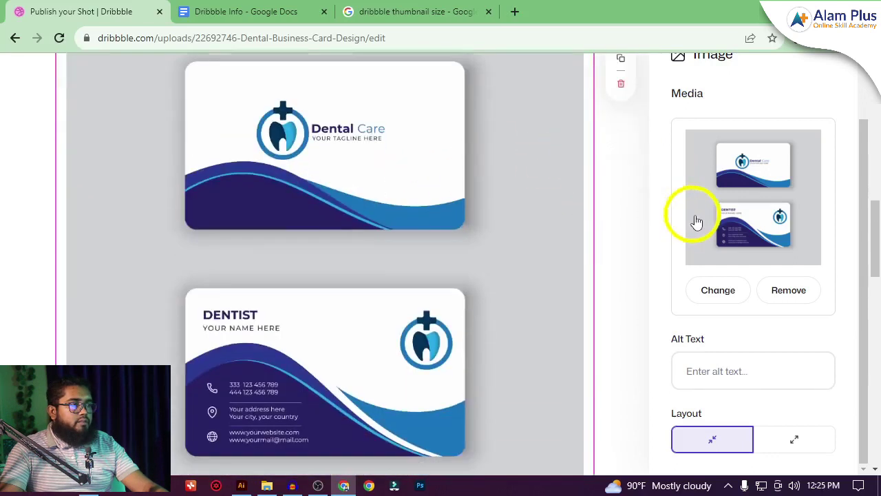
Replace the duplicated block's media with the image file "Business card design-01" from the Desktop.
{"action": "left_click", "coordinate": [725, 298]}
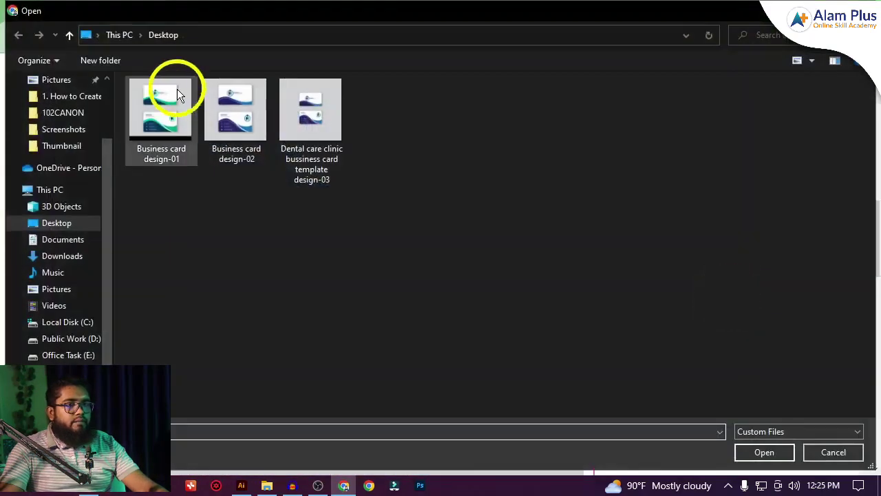
{"action": "left_click", "coordinate": [197, 139]}
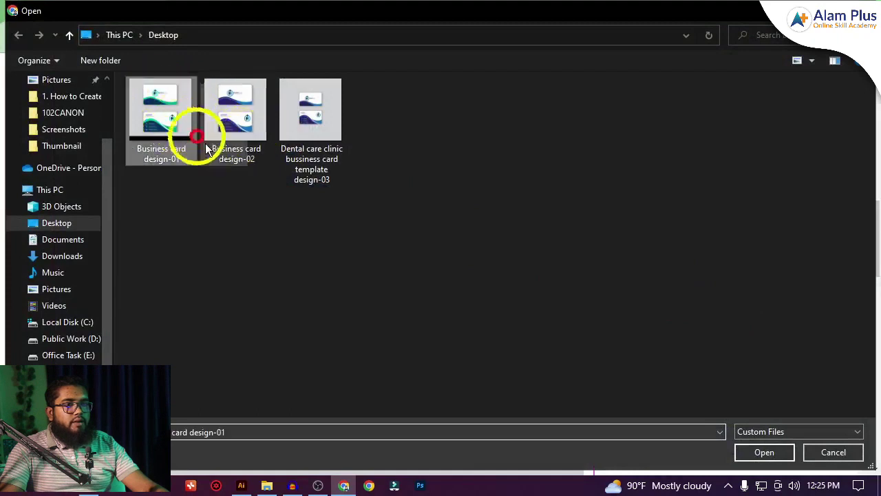
{"action": "left_click", "coordinate": [782, 450]}
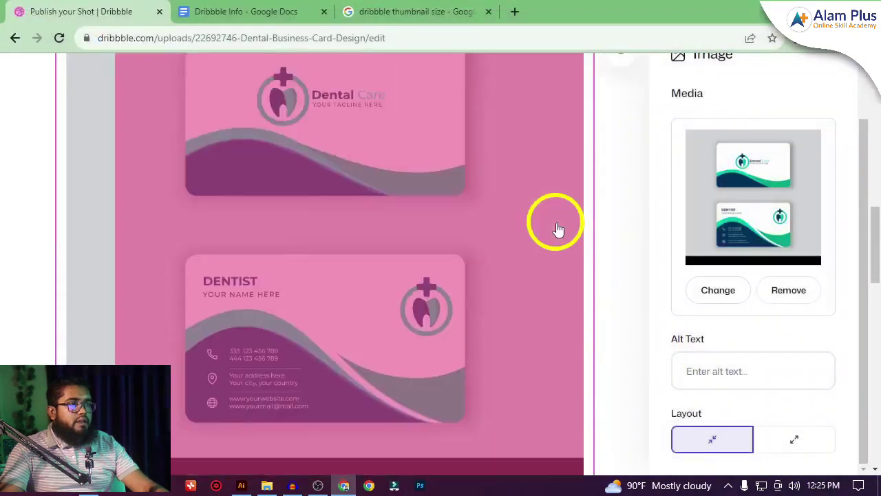
Delete the extra blue card image block between the green card image and the description text.
{"action": "scroll", "coordinate": [551, 246], "scroll_direction": "down", "scroll_amount": 10}
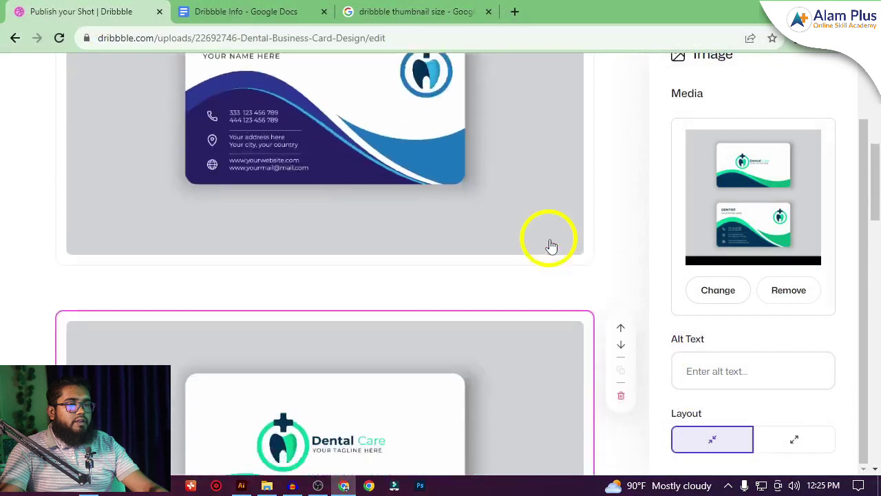
{"action": "scroll", "coordinate": [540, 199], "scroll_direction": "up", "scroll_amount": 3}
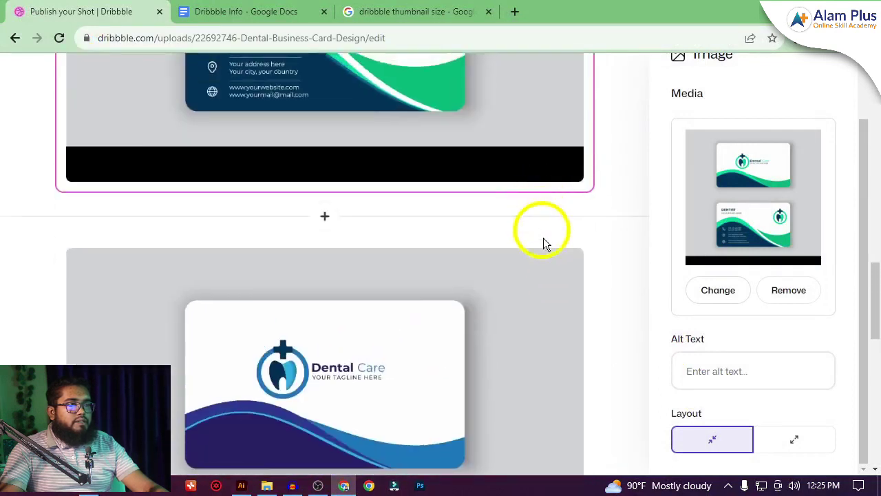
{"action": "left_click", "coordinate": [549, 293]}
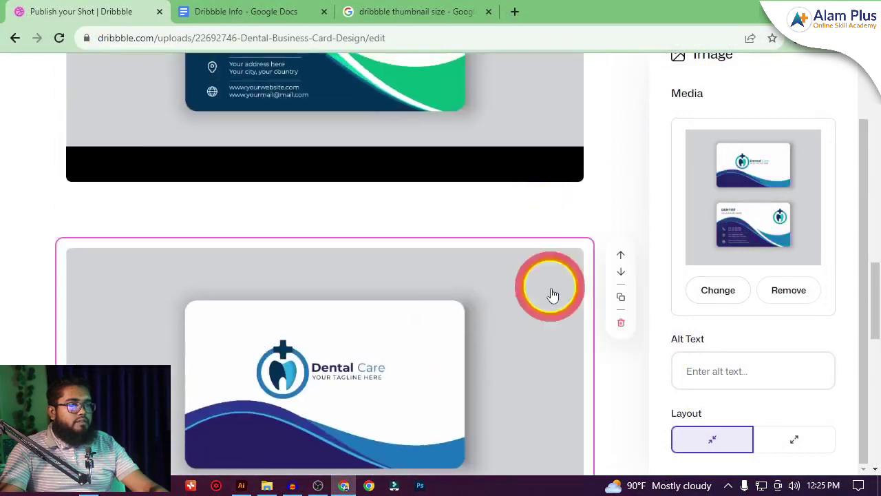
{"action": "left_click", "coordinate": [620, 324]}
{"action": "left_click", "coordinate": [388, 303]}
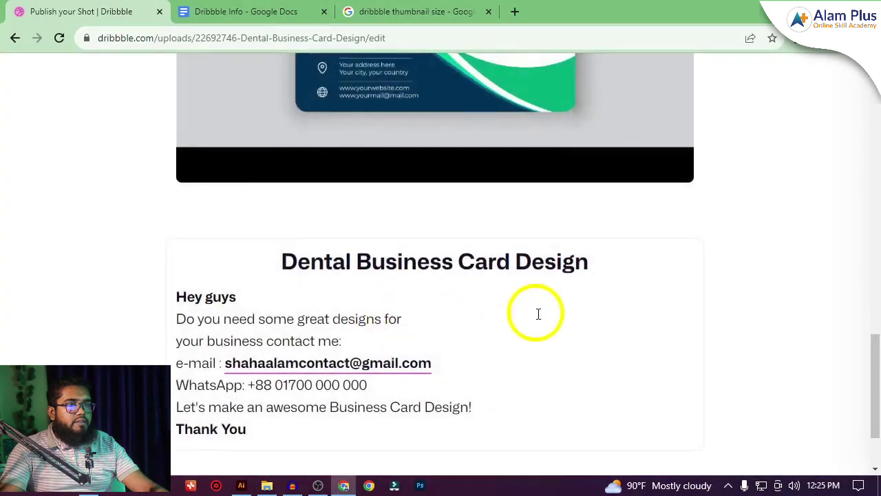
Continue to the shot's final touches, publish it immediately, and dismiss the Designer Account notice.
{"action": "scroll", "coordinate": [541, 316], "scroll_direction": "up", "scroll_amount": 10}
{"action": "scroll", "coordinate": [548, 322], "scroll_direction": "up", "scroll_amount": 5}
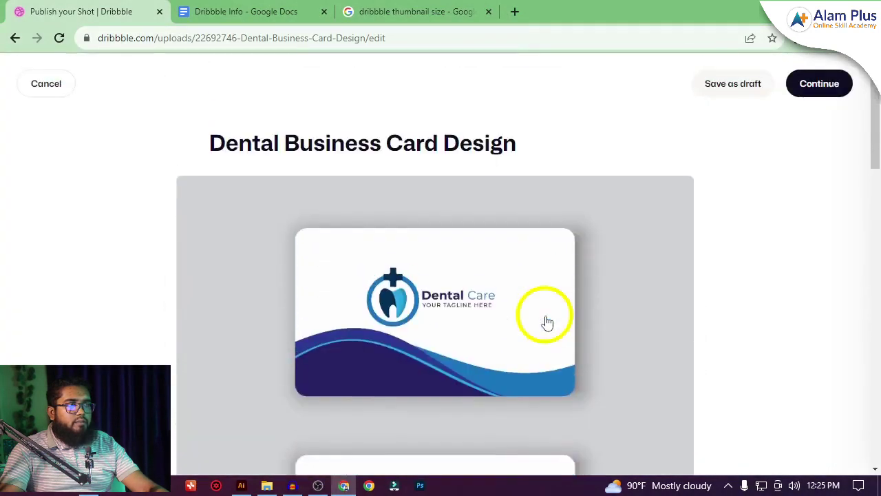
{"action": "left_click", "coordinate": [826, 86]}
{"action": "scroll", "coordinate": [533, 252], "scroll_direction": "down", "scroll_amount": 4}
{"action": "scroll", "coordinate": [413, 244], "scroll_direction": "up", "scroll_amount": 4}
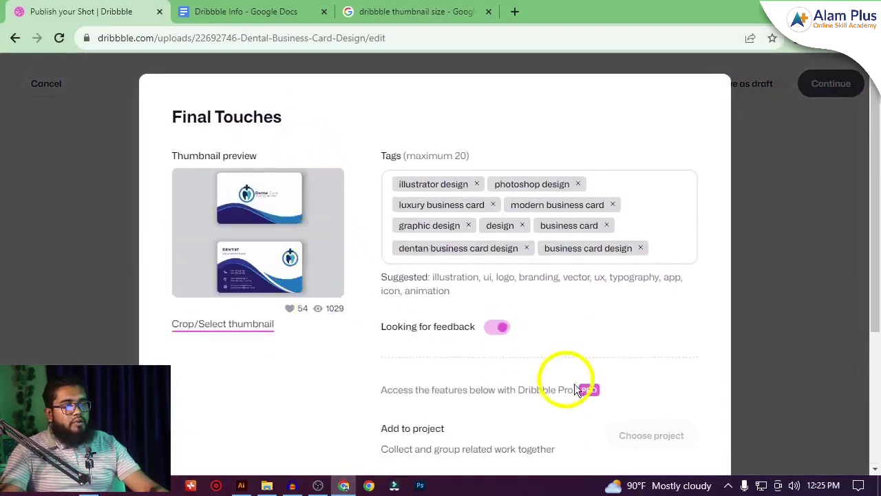
{"action": "scroll", "coordinate": [585, 362], "scroll_direction": "down", "scroll_amount": 3}
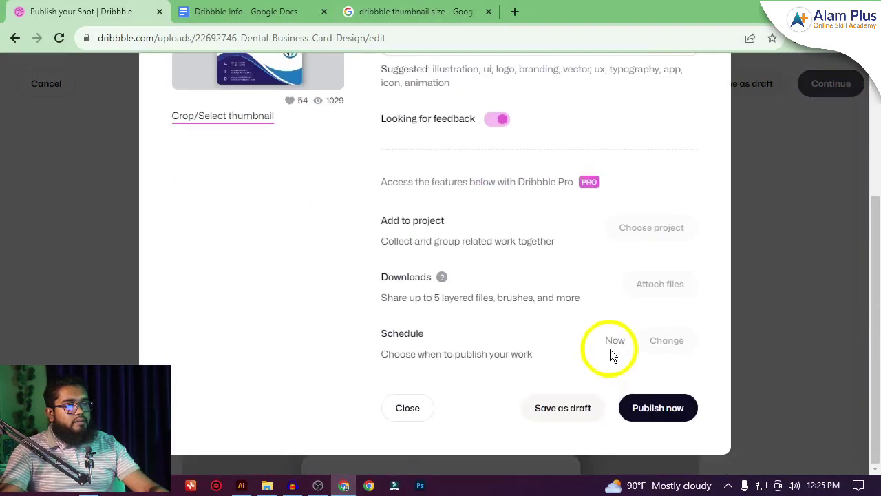
{"action": "left_click", "coordinate": [652, 411]}
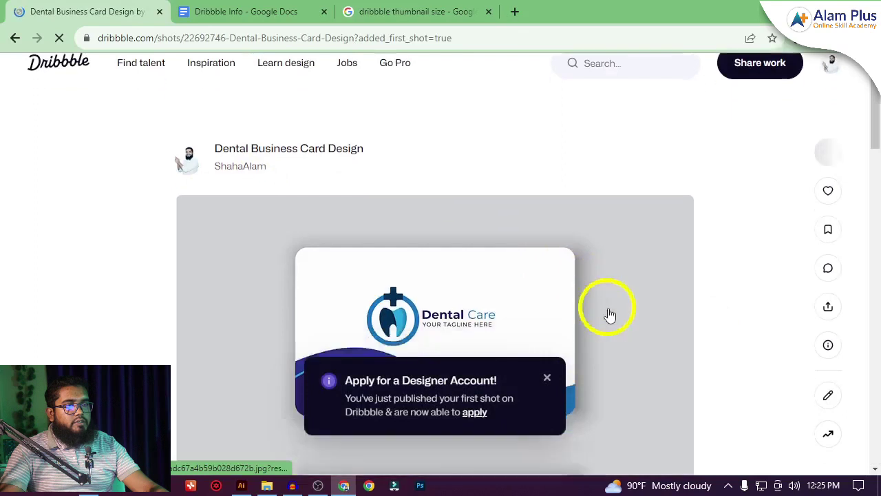
{"action": "scroll", "coordinate": [561, 398], "scroll_direction": "down", "scroll_amount": 2}
{"action": "left_click", "coordinate": [547, 380]}
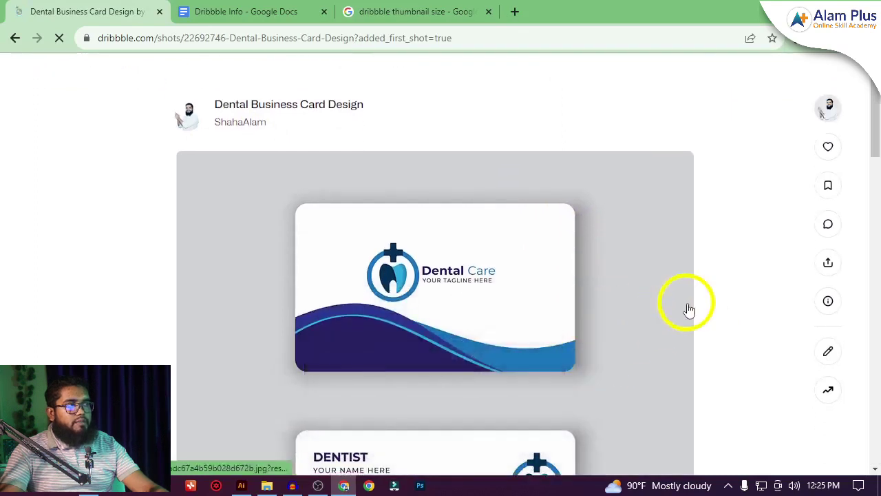